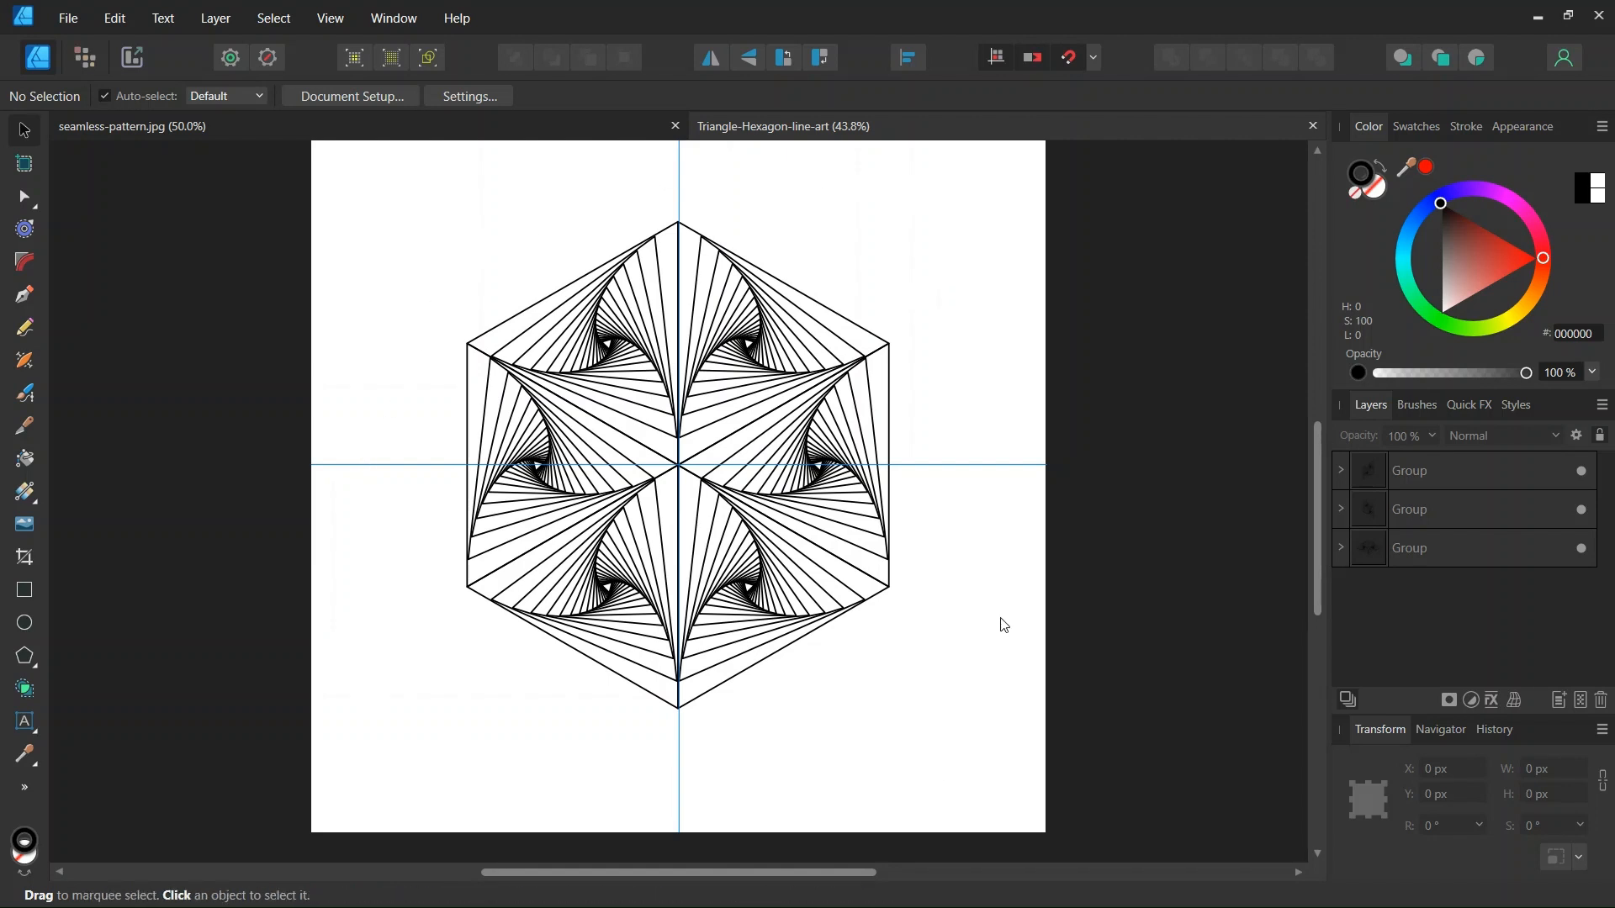
# - Select all three line-art groups of the hexagon and combine them into a single group
pyautogui.hotkey('ctrl', 'a')
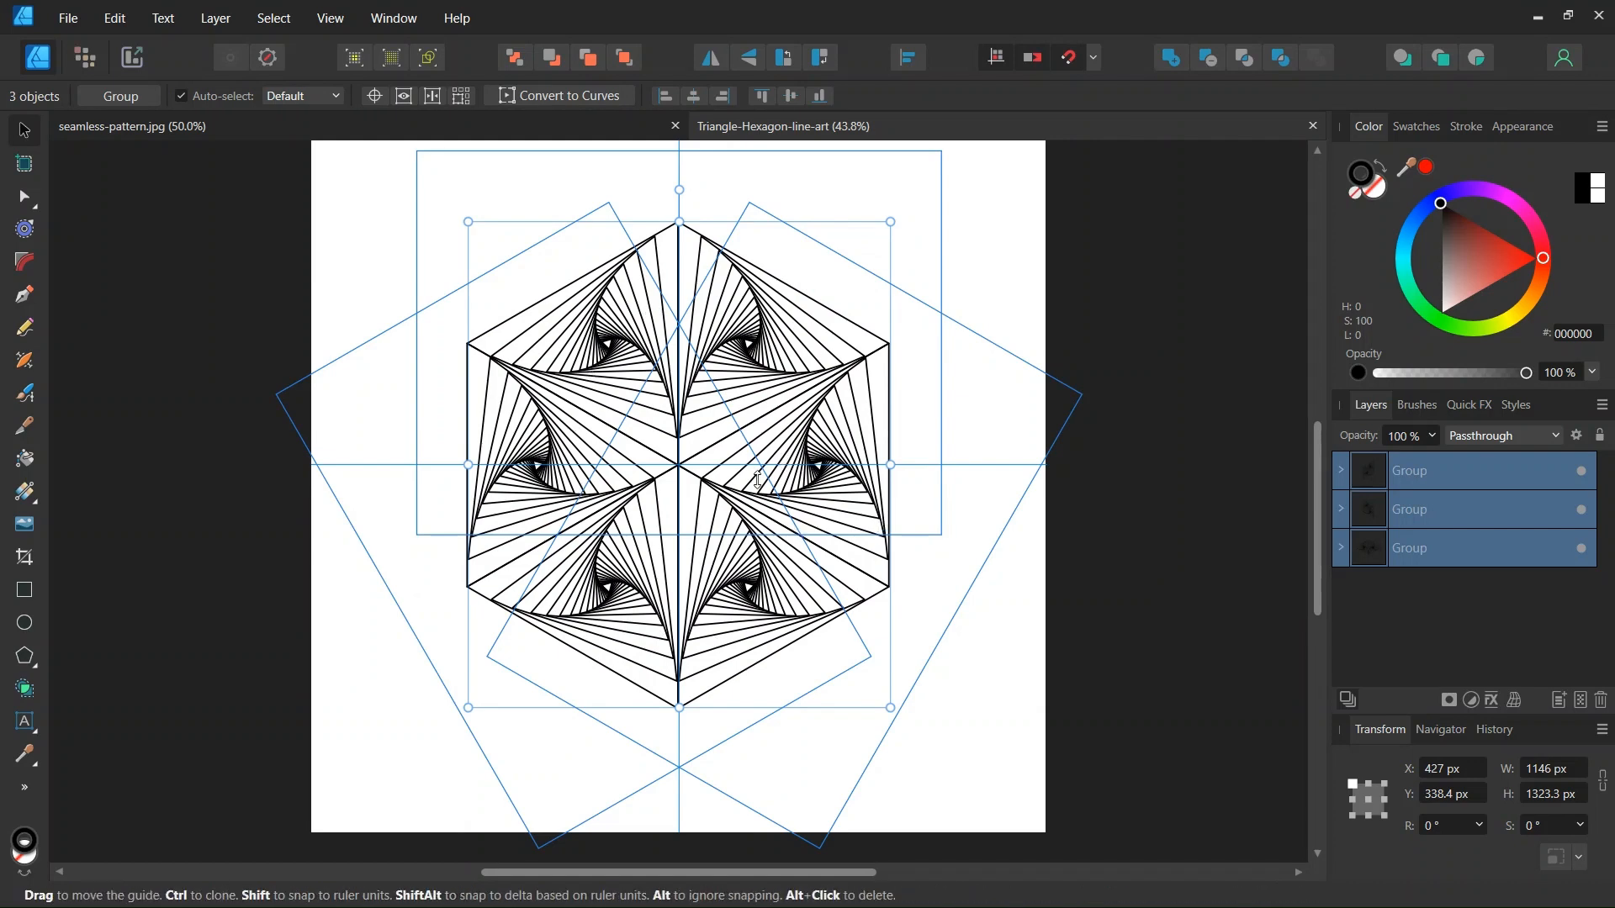
pyautogui.hotkey('ctrl', 'g')
pyautogui.scroll(1, 612, 479)
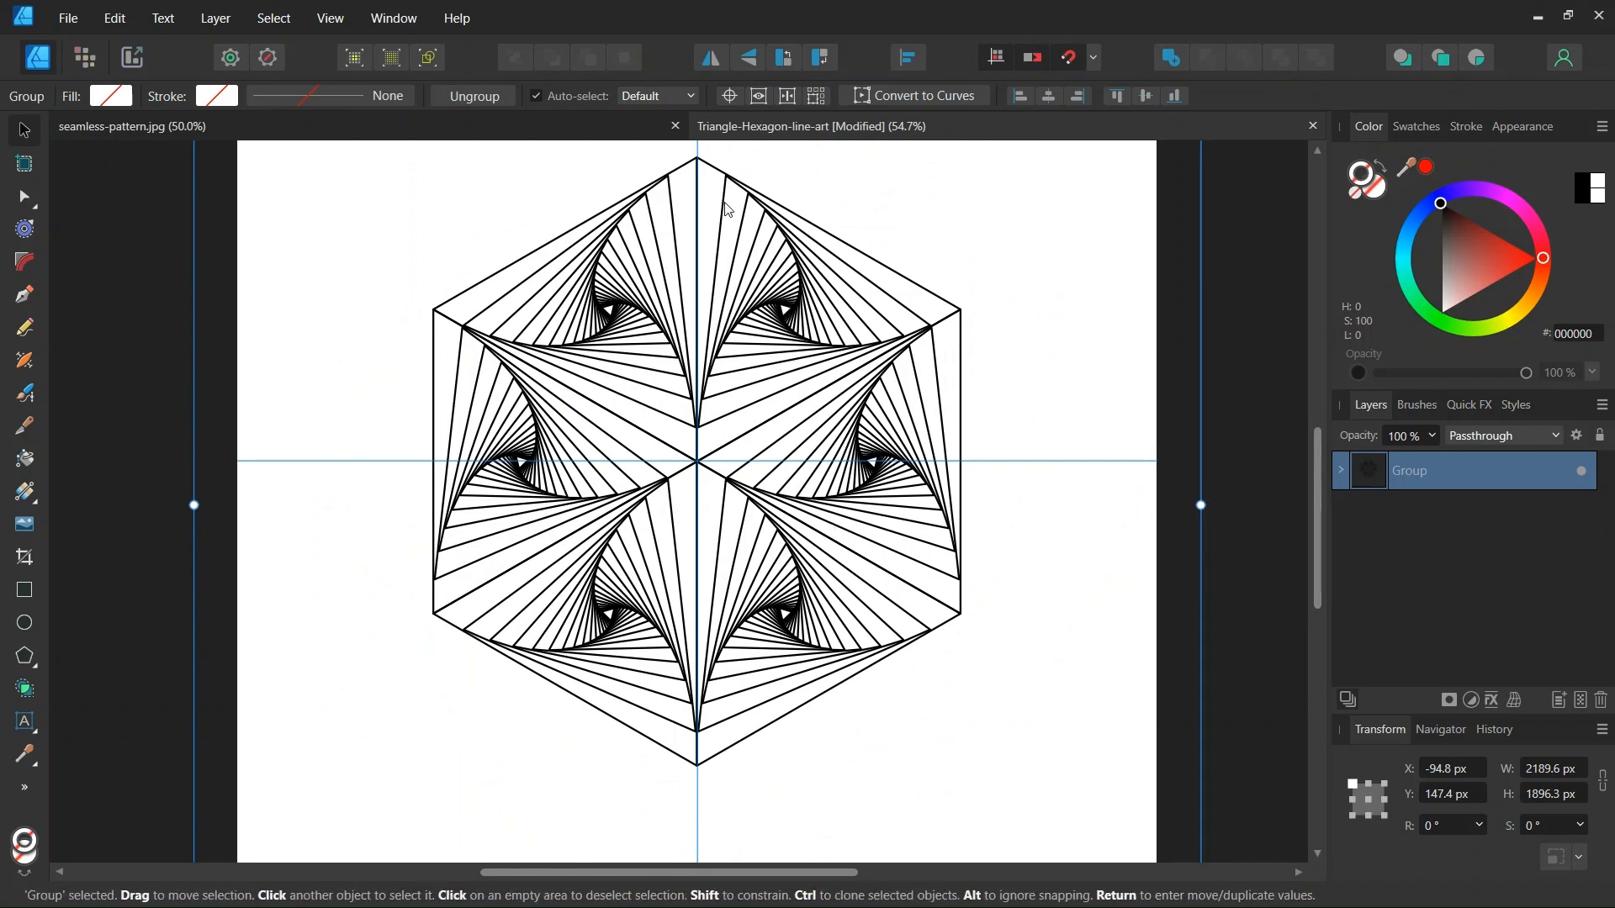
# - Set the stroke width of the grouped hexagon artwork to 1.5 pt and deselect it
pyautogui.click(1464, 127)
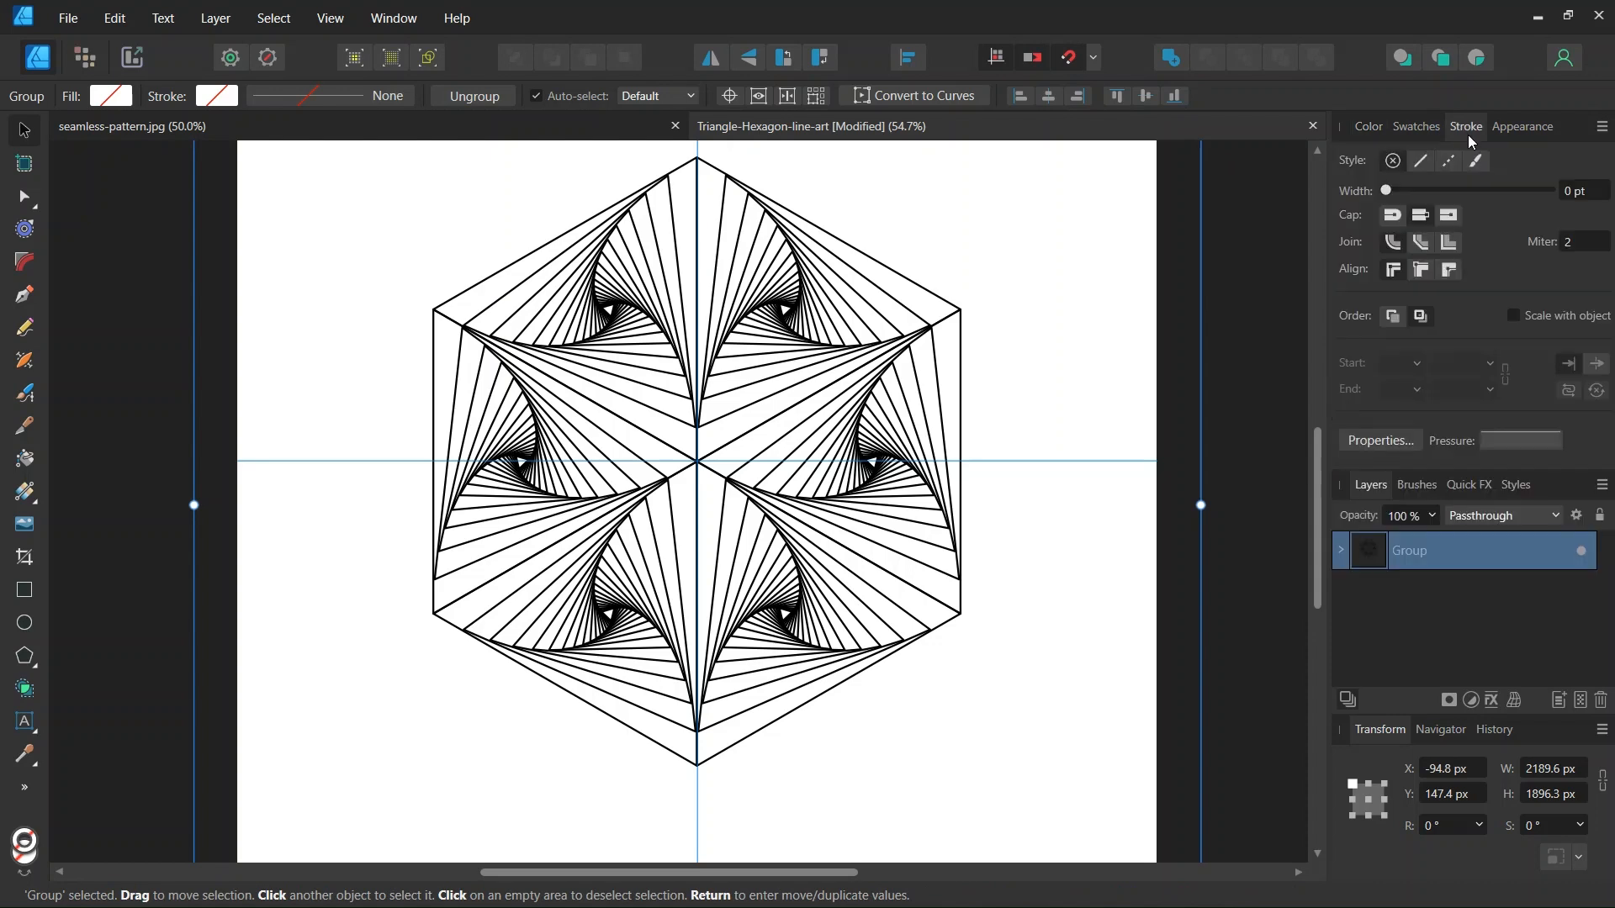
pyautogui.click(1599, 193)
pyautogui.write('1.5')
pyautogui.press('Return')
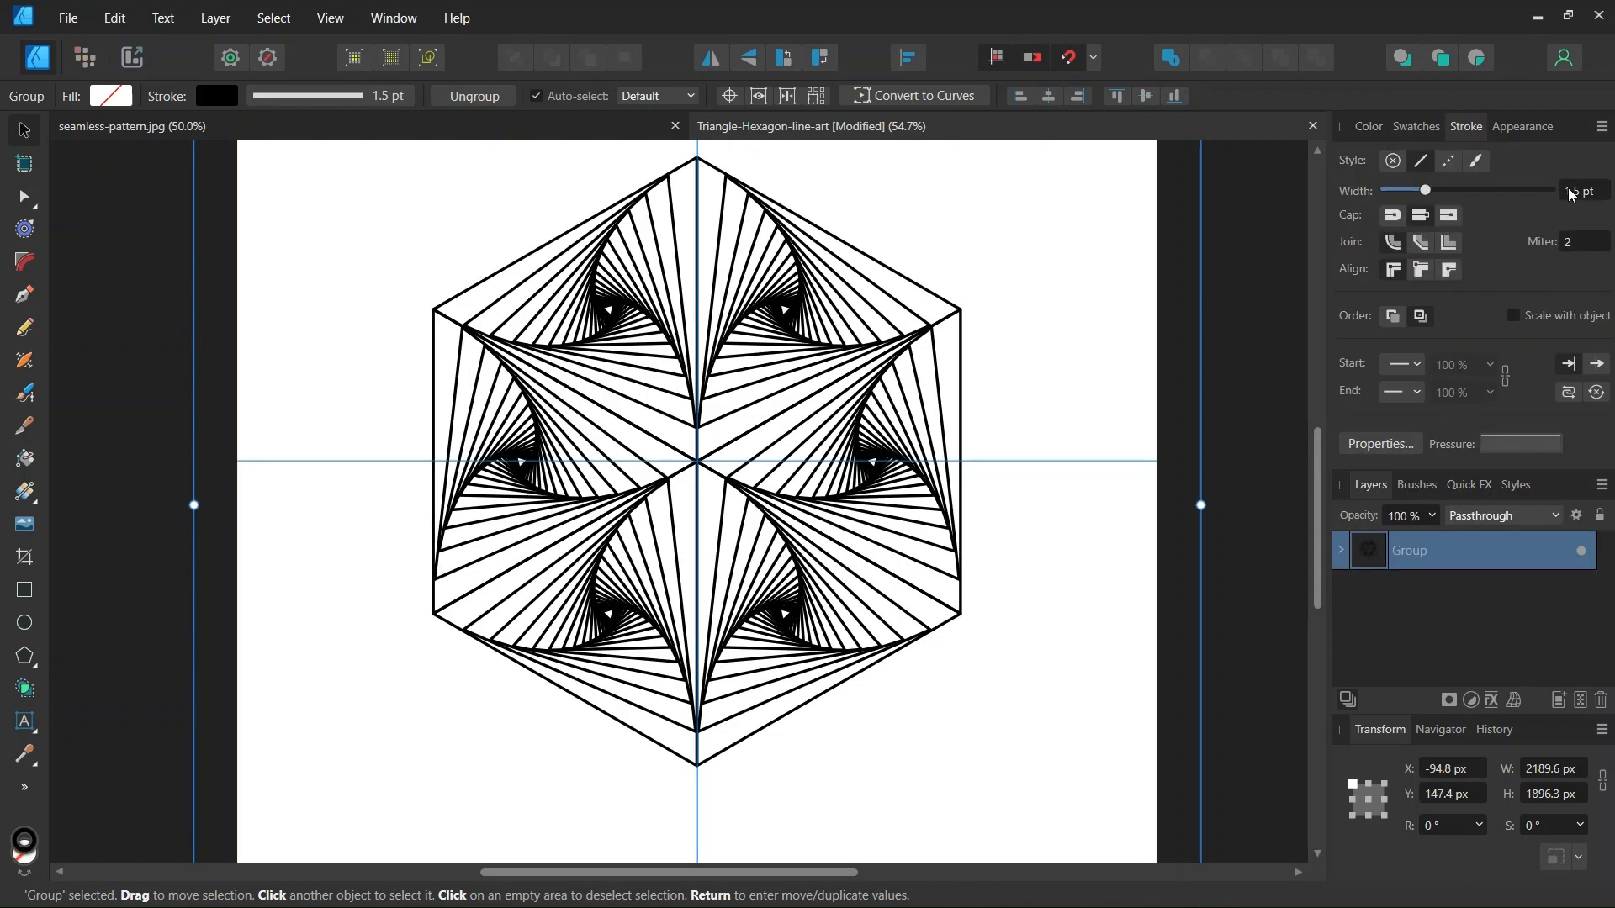
pyautogui.click(1025, 267)
pyautogui.scroll(-1, 957, 391)
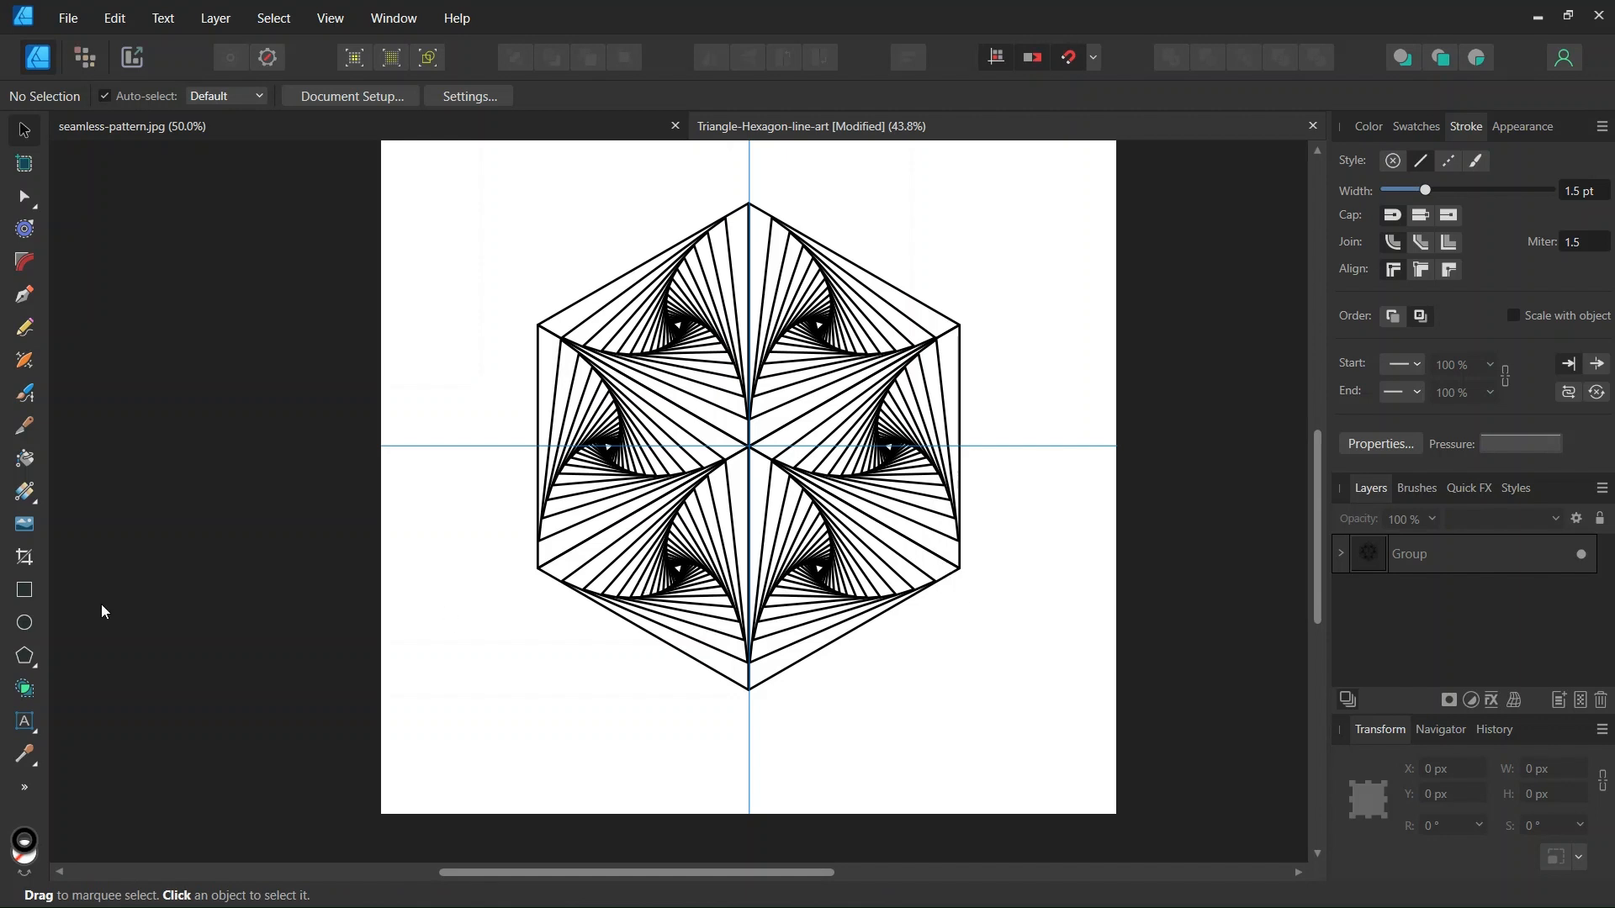
# - Draw a rectangle without fill or stroke between the hexagon's upper-left and lower-right side corners, about 1146 by 662 px
pyautogui.click(34, 602)
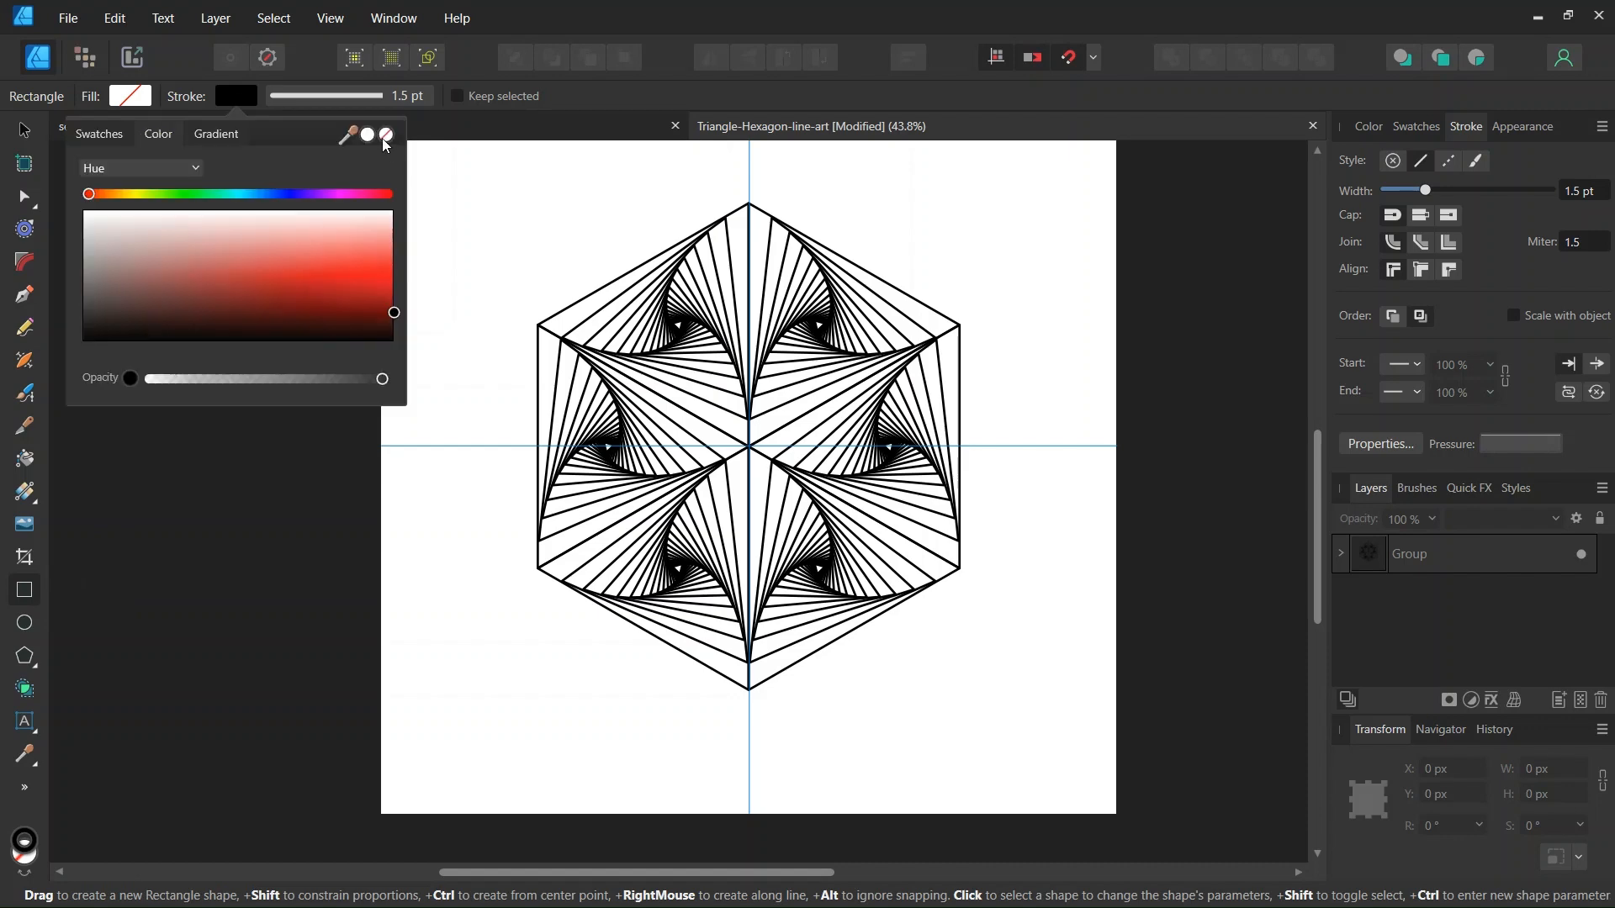
pyautogui.click(386, 136)
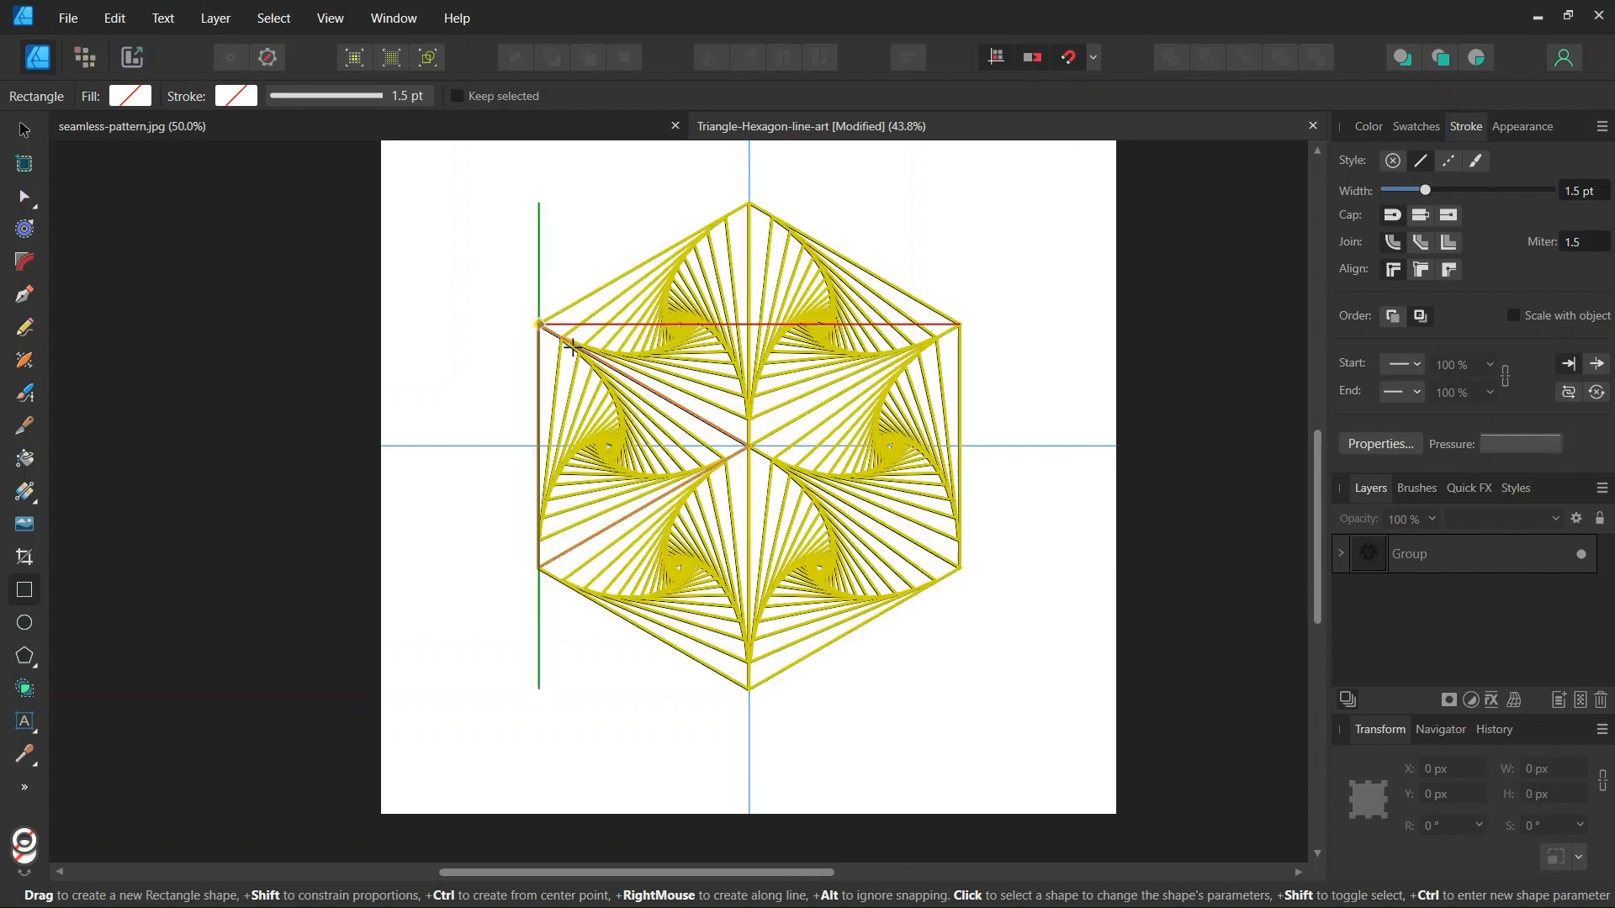
pyautogui.moveTo(572, 347); pyautogui.dragTo(959, 568)
pyautogui.click(24, 132)
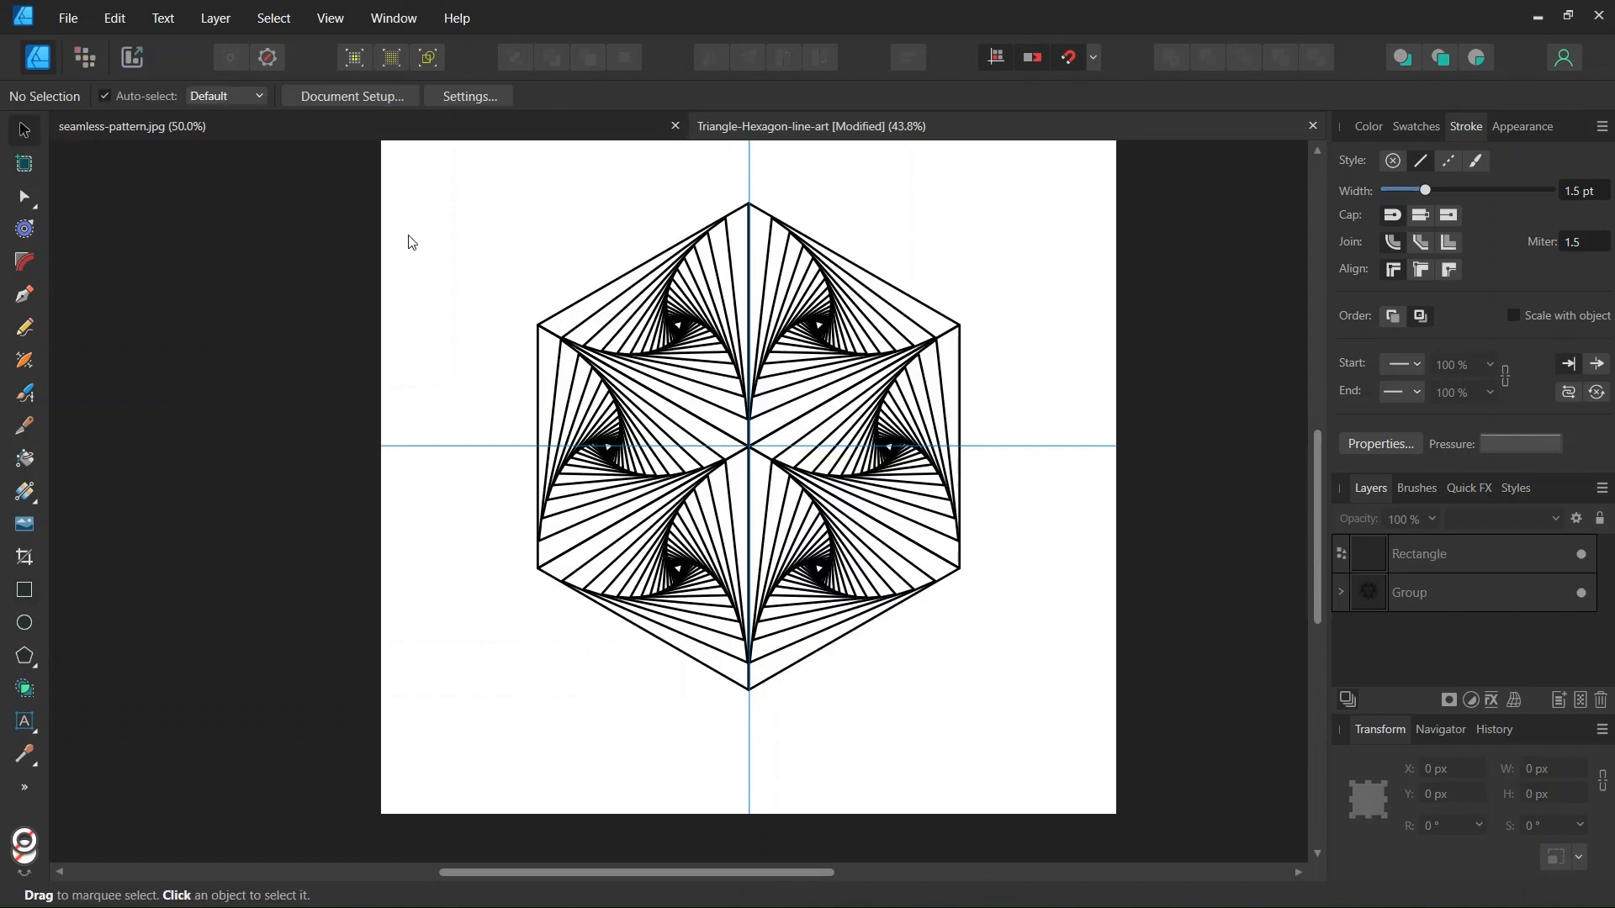
pyautogui.click(1403, 553)
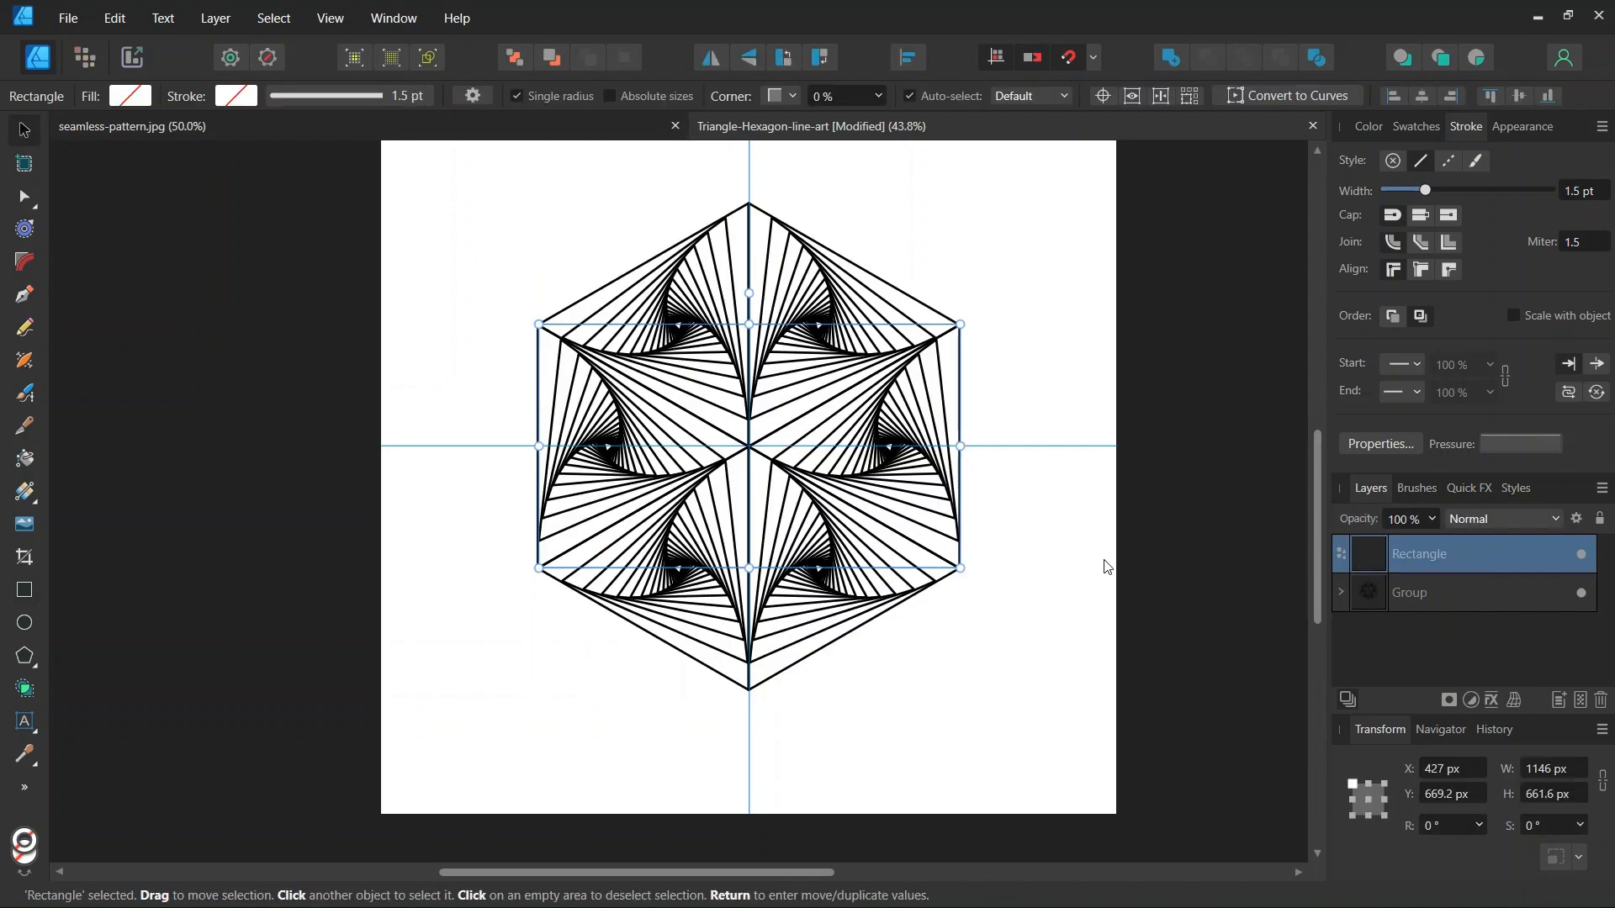
pyautogui.scroll(2, 767, 450)
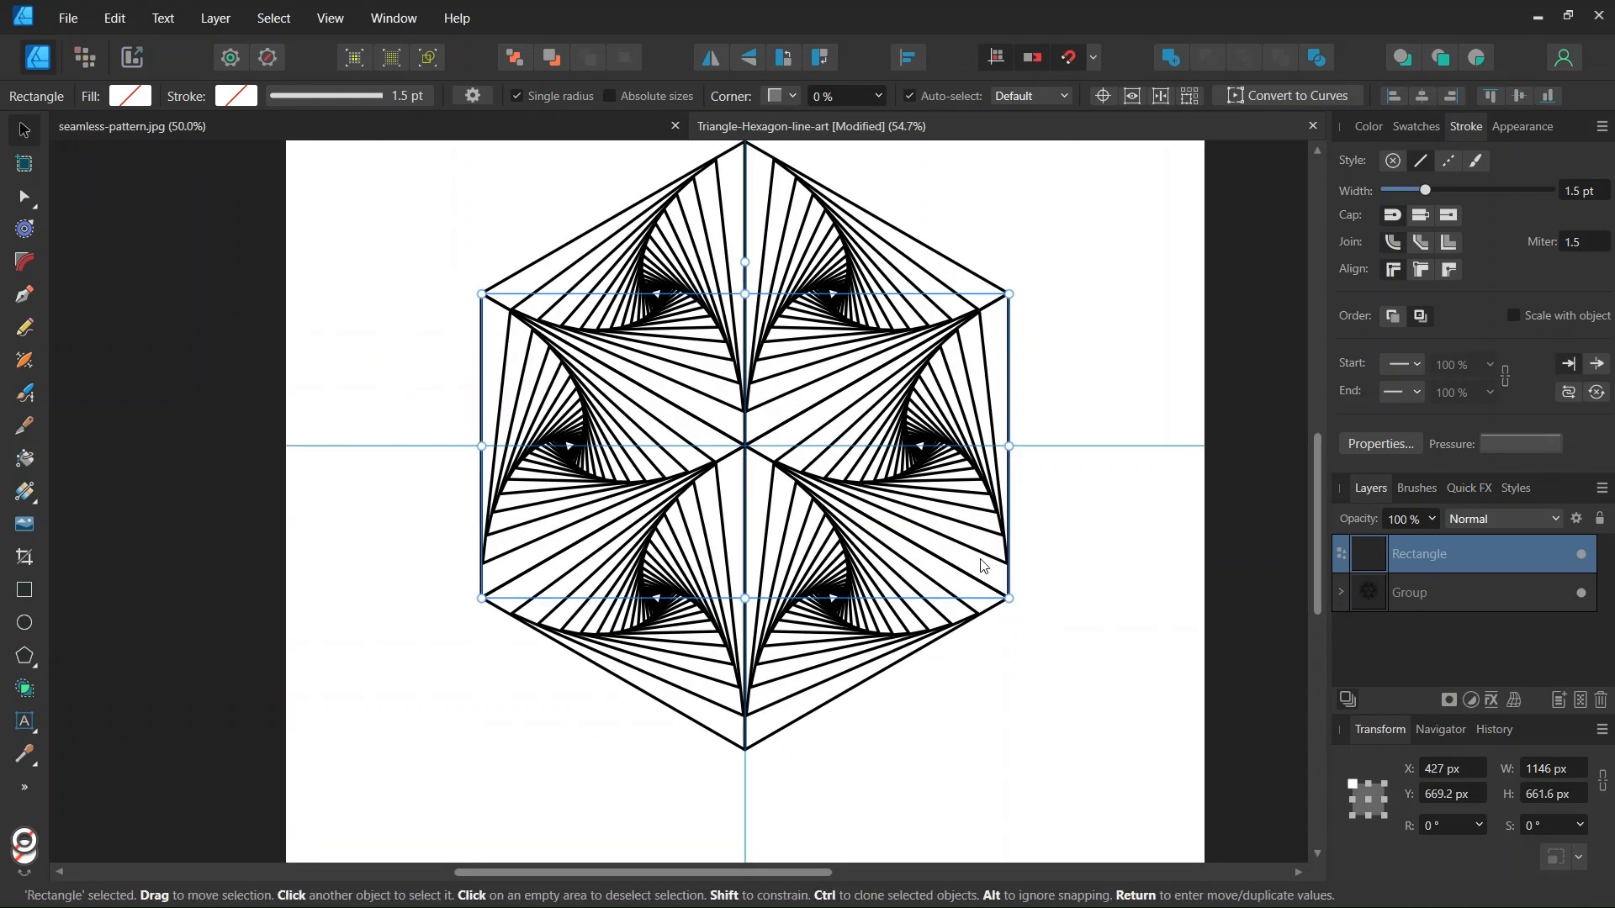
pyautogui.click(1100, 587)
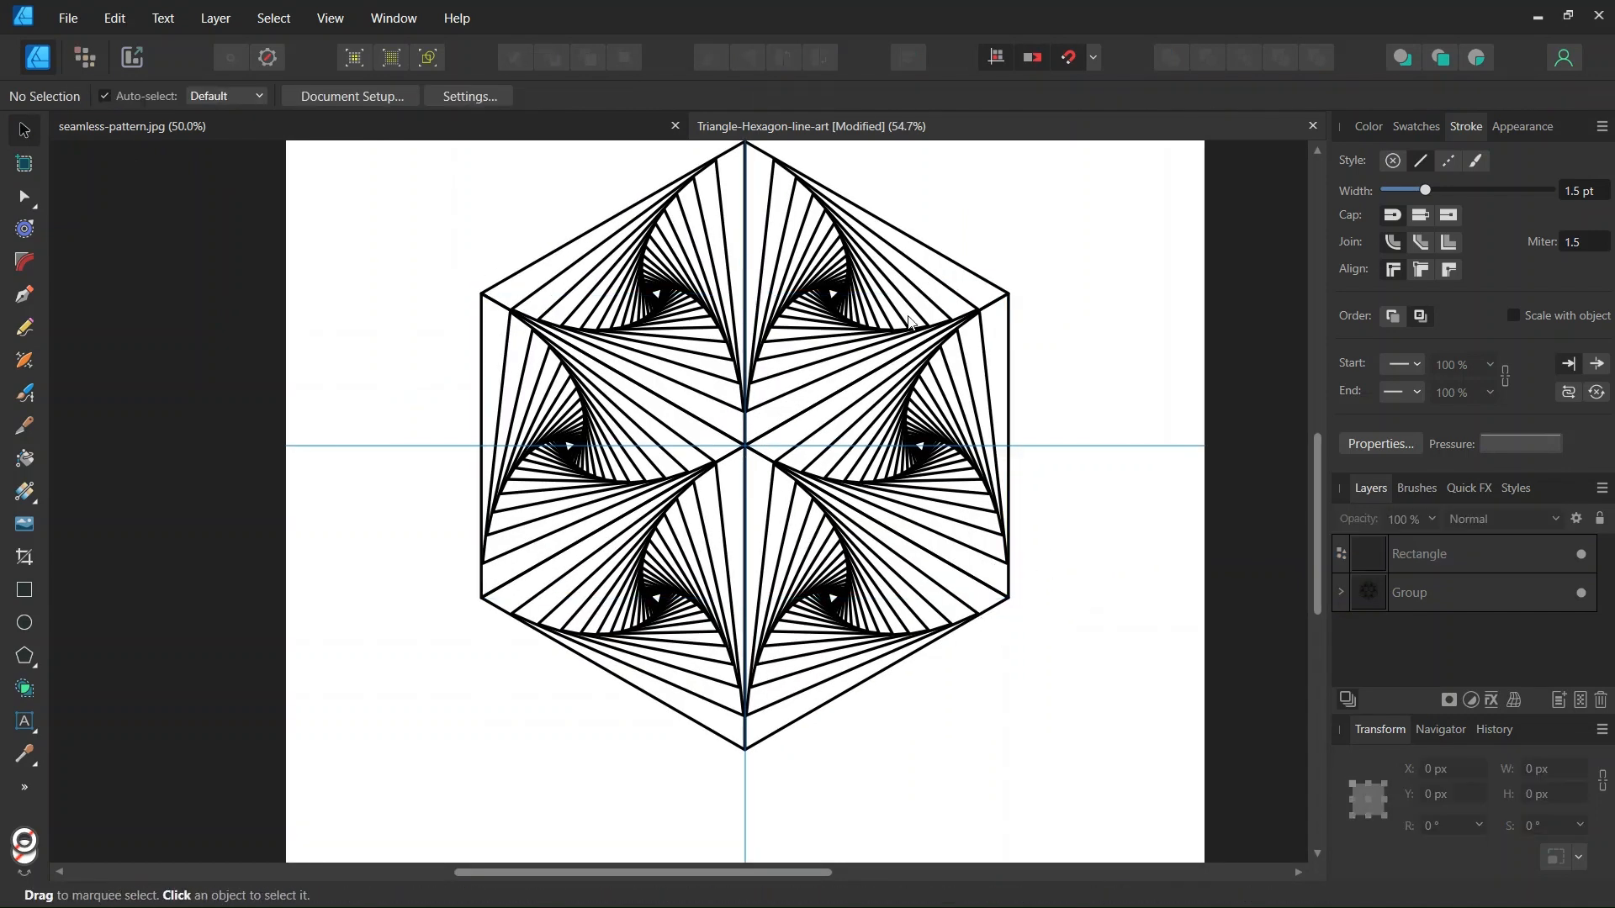
# - Examine the repeating design in the seamless-pattern.jpg document, then return to the Triangle-Hexagon-line-art document
pyautogui.click(610, 128)
pyautogui.scroll(4, 653, 374)
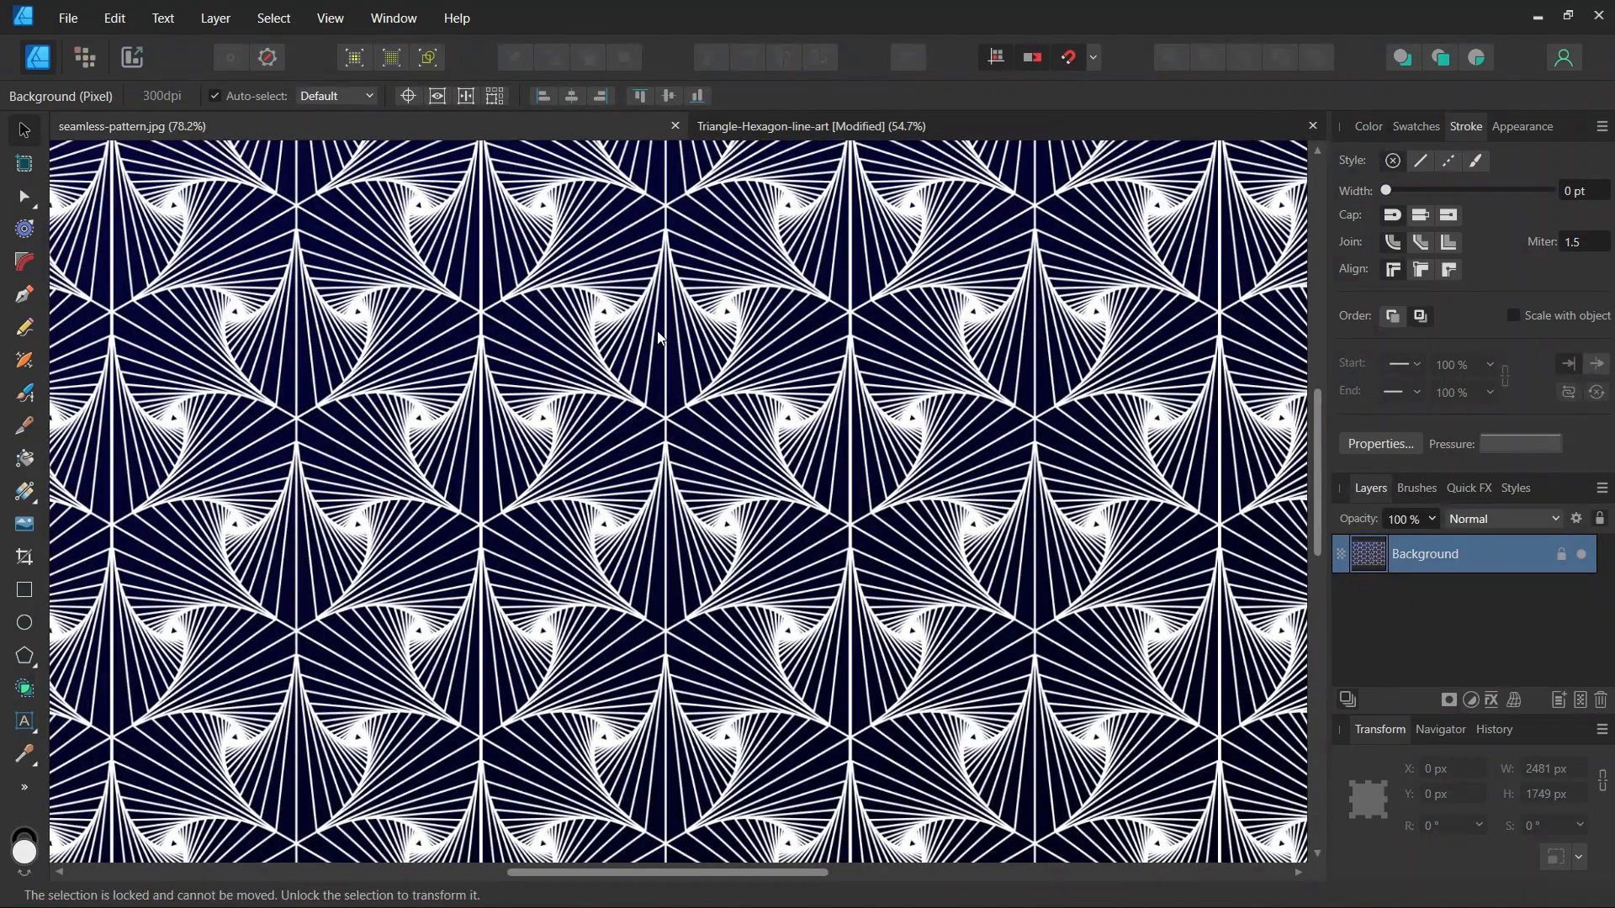
pyautogui.scroll(-5, 645, 389)
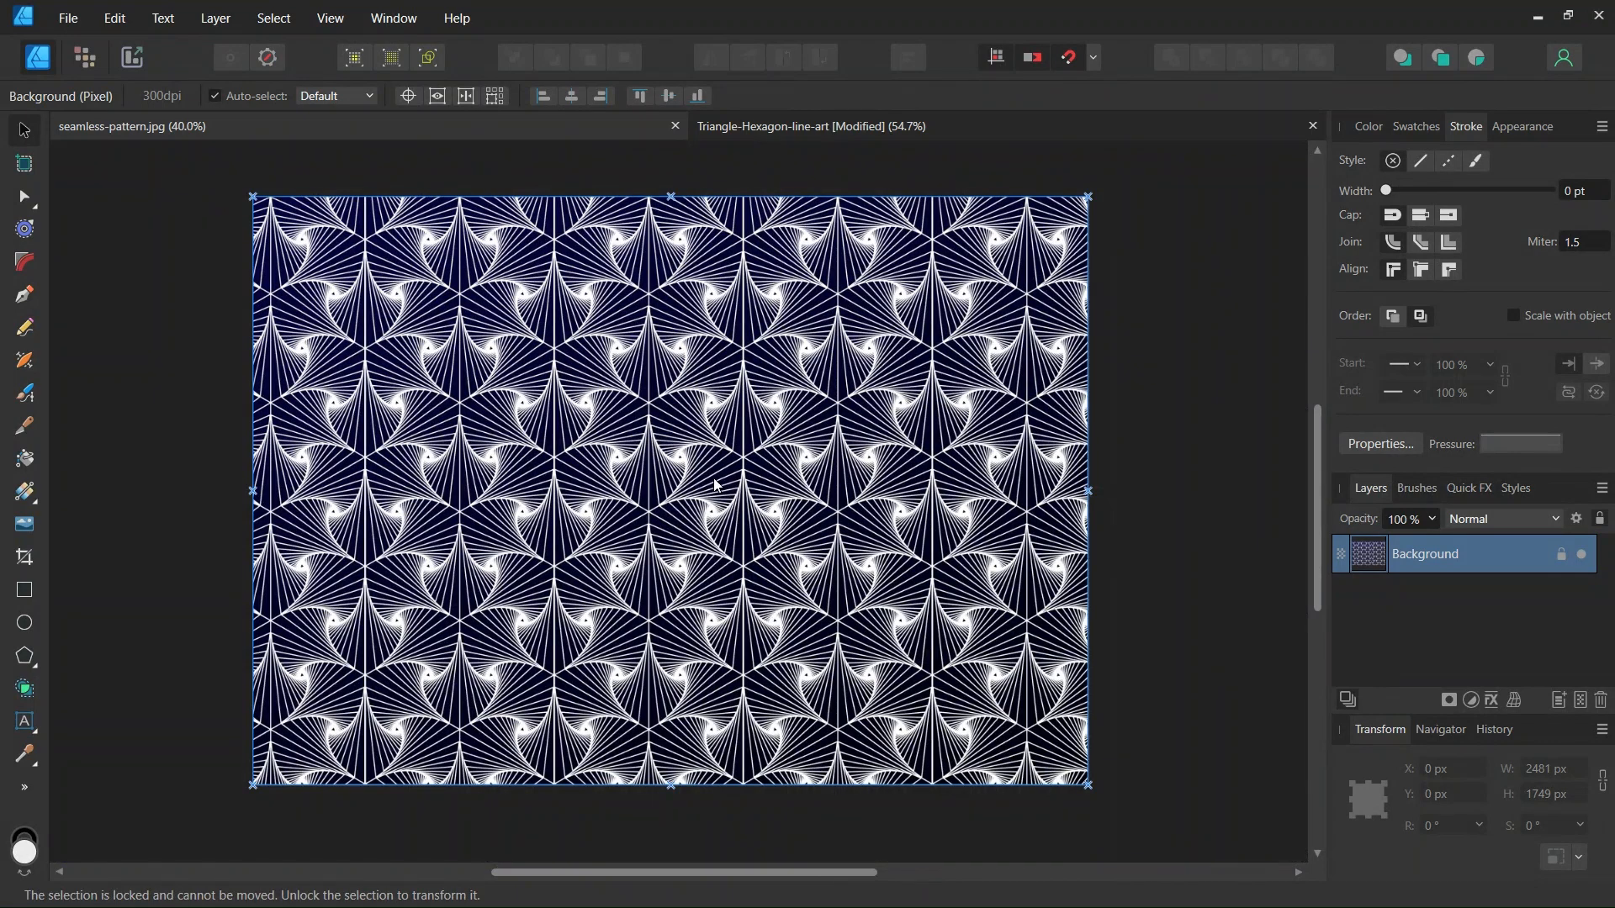
pyautogui.click(703, 135)
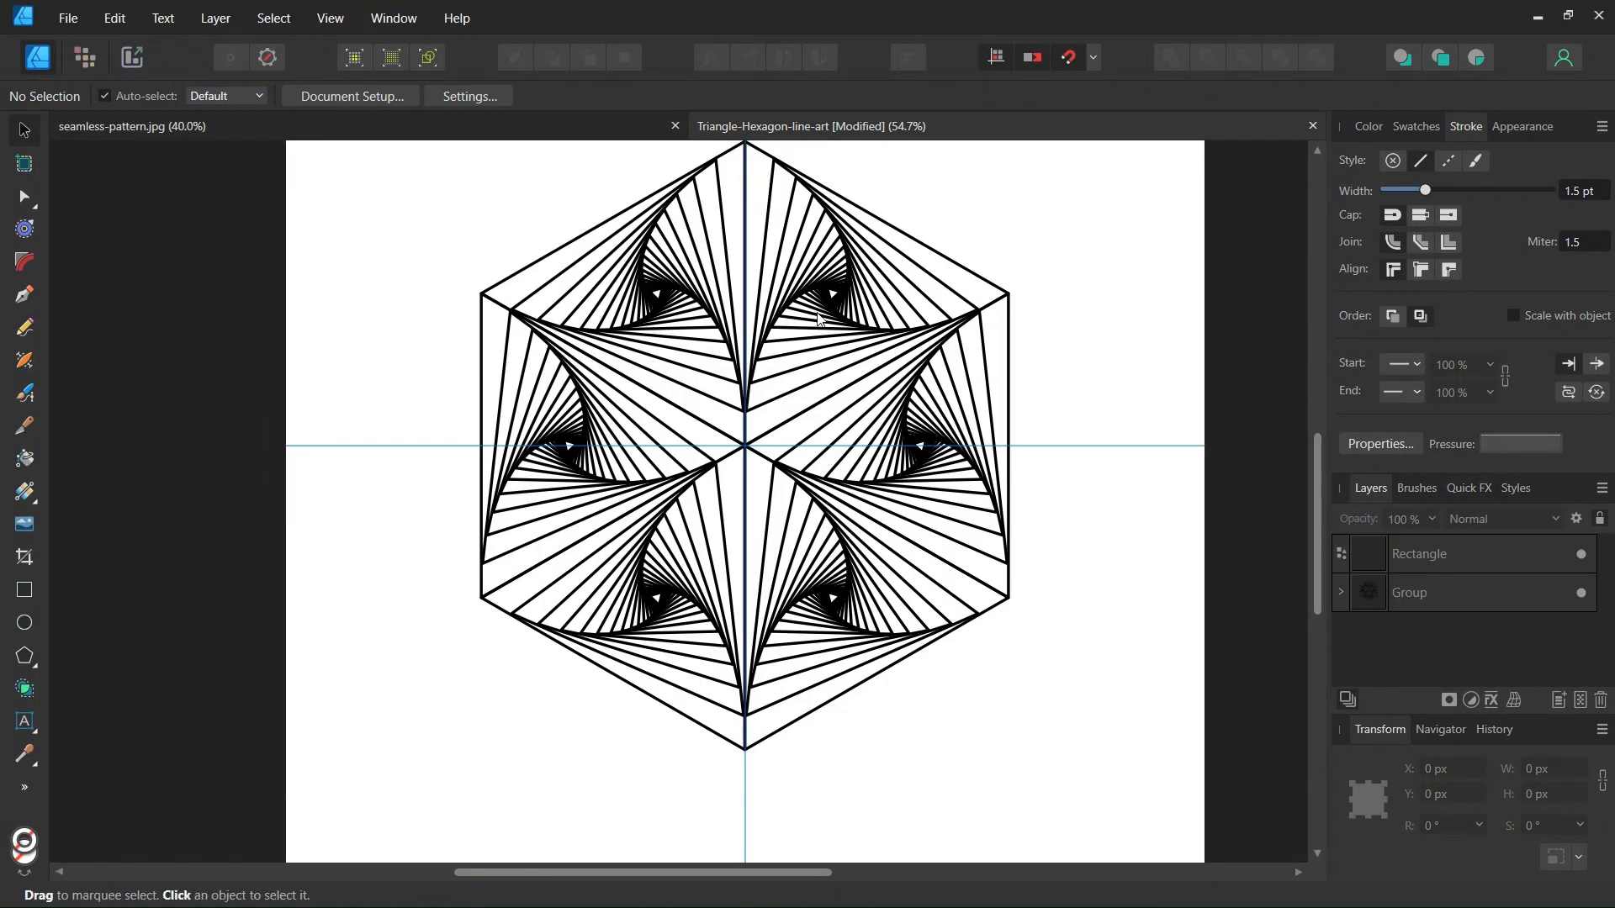
pyautogui.scroll(-2, 941, 457)
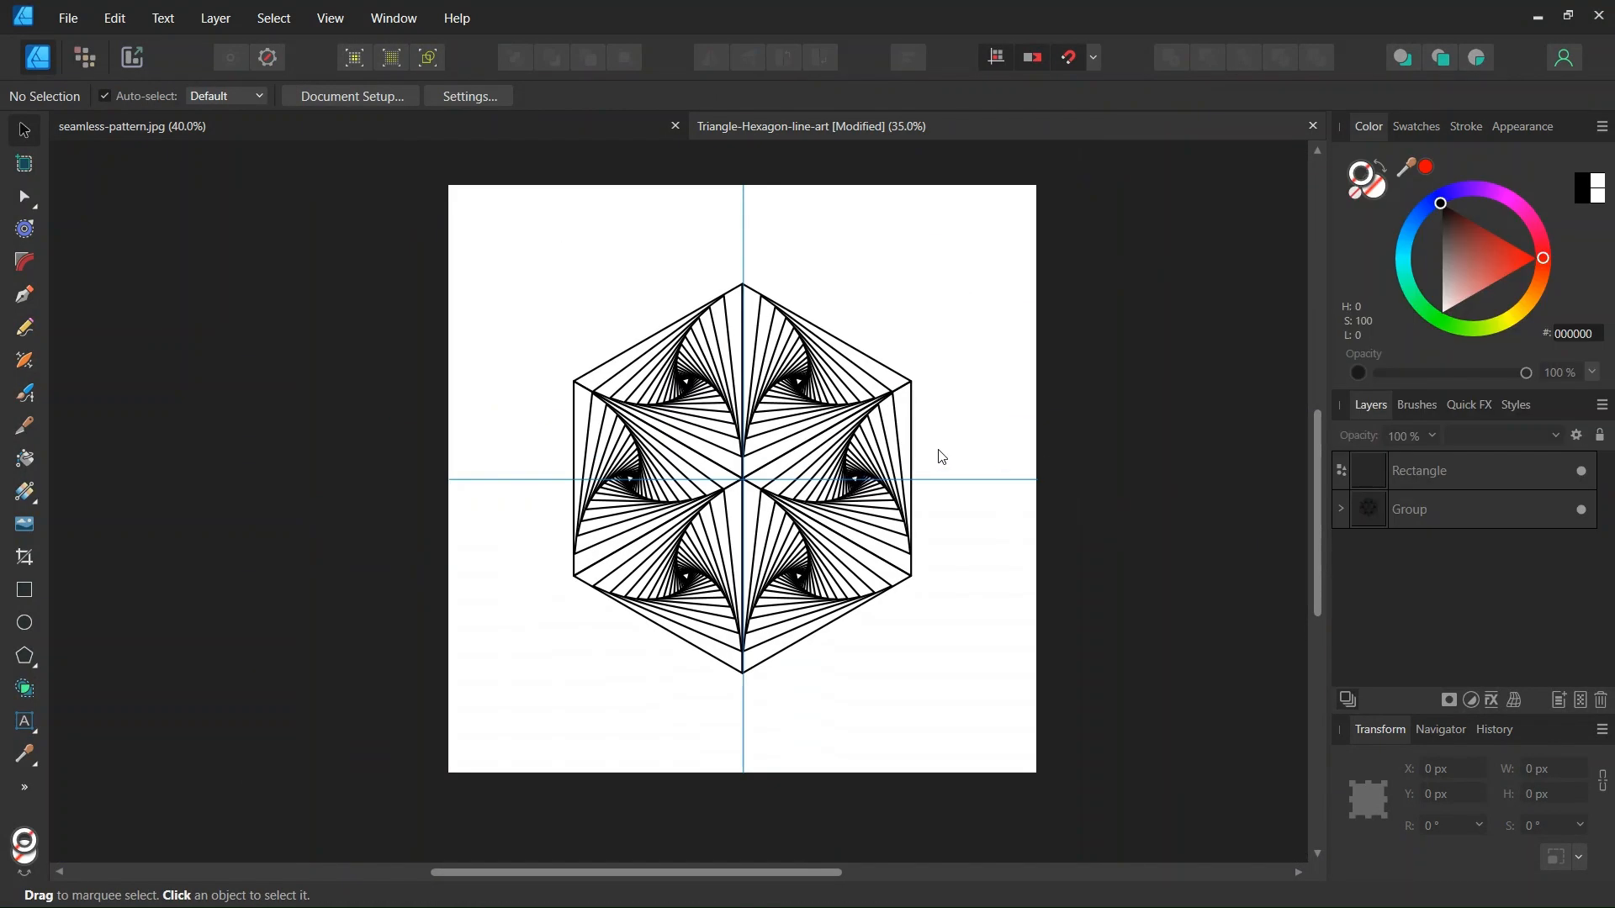
# - Change the stroke colour of the hexagon line-art group to white (FFFFFF) and deselect it
pyautogui.click(1414, 514)
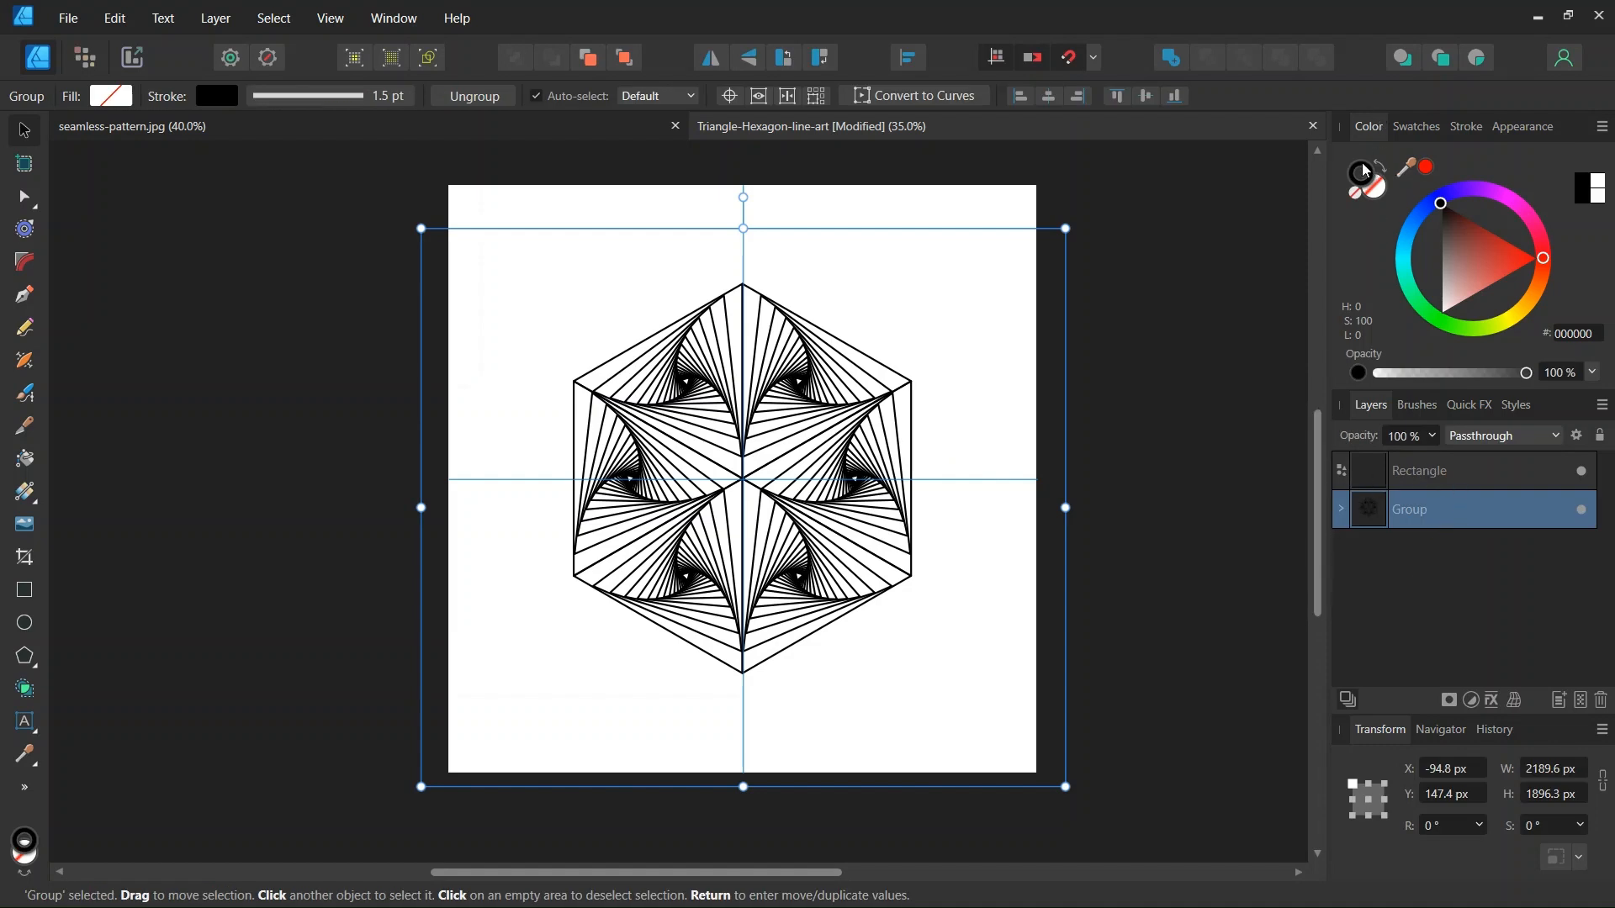
pyautogui.moveTo(1448, 255); pyautogui.dragTo(1440, 326)
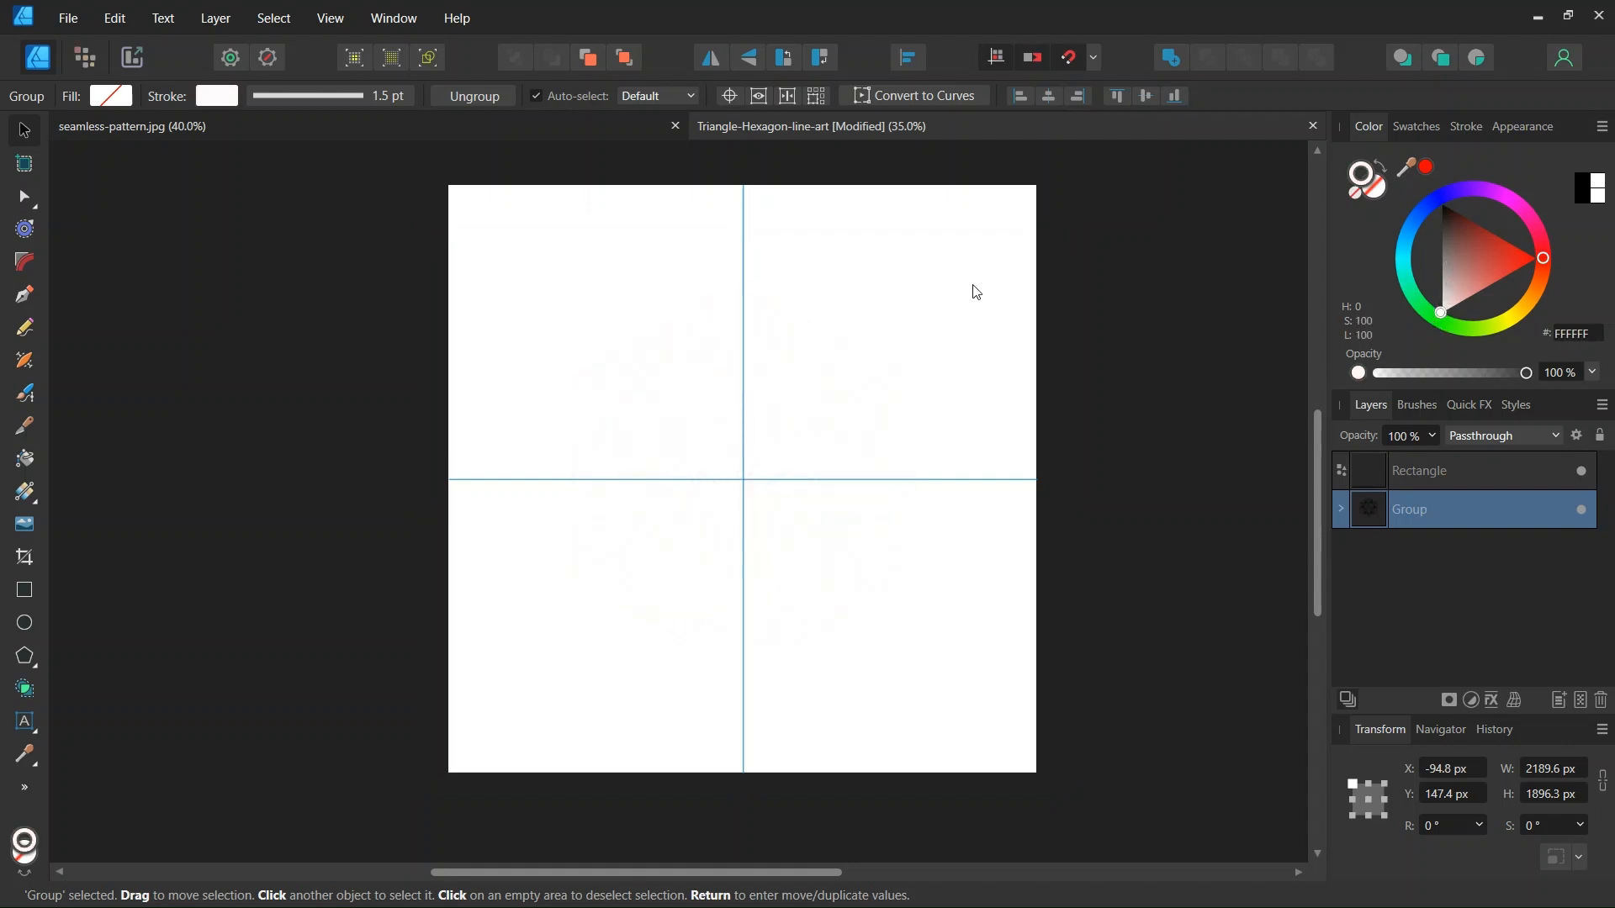
pyautogui.click(1004, 218)
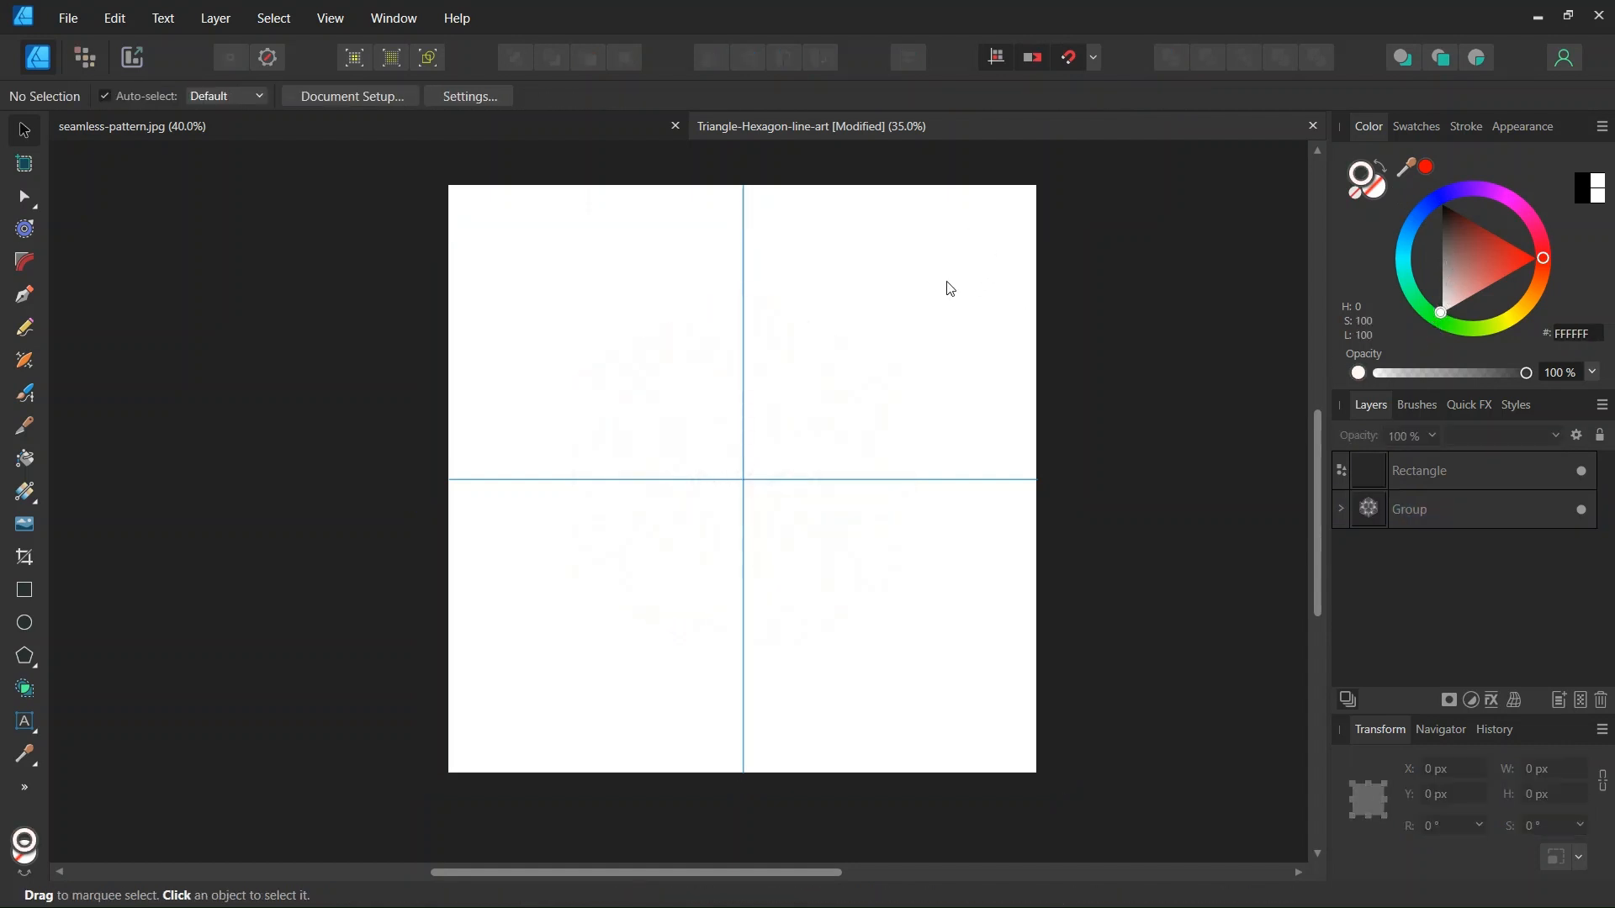
# - Enable a transparent background in the document's colour setup
pyautogui.click(333, 101)
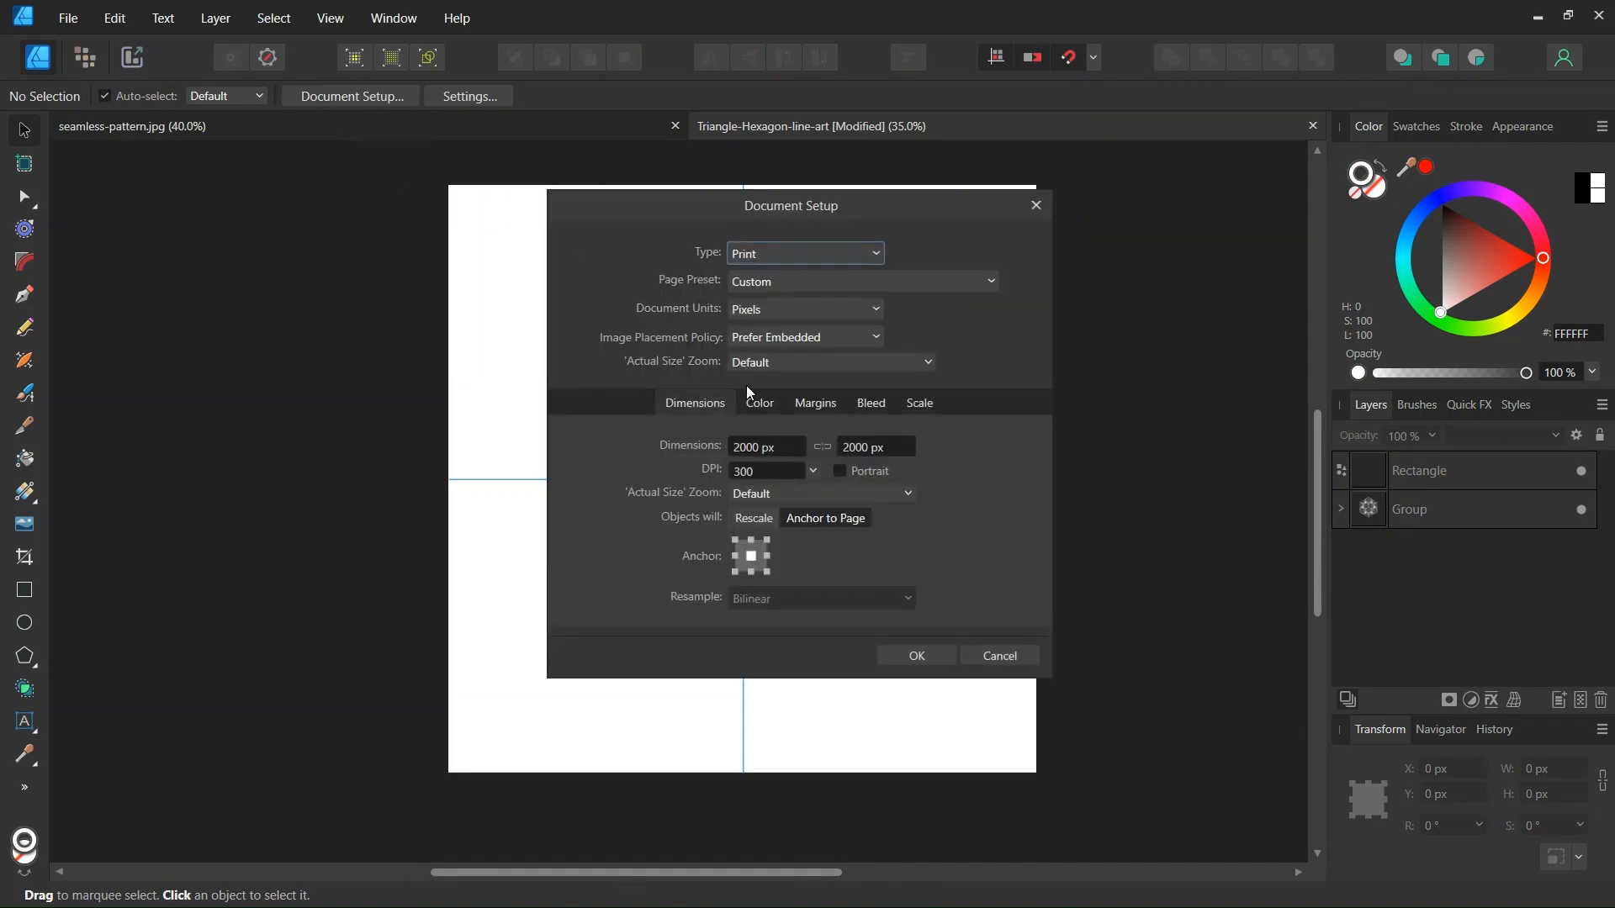
pyautogui.click(761, 402)
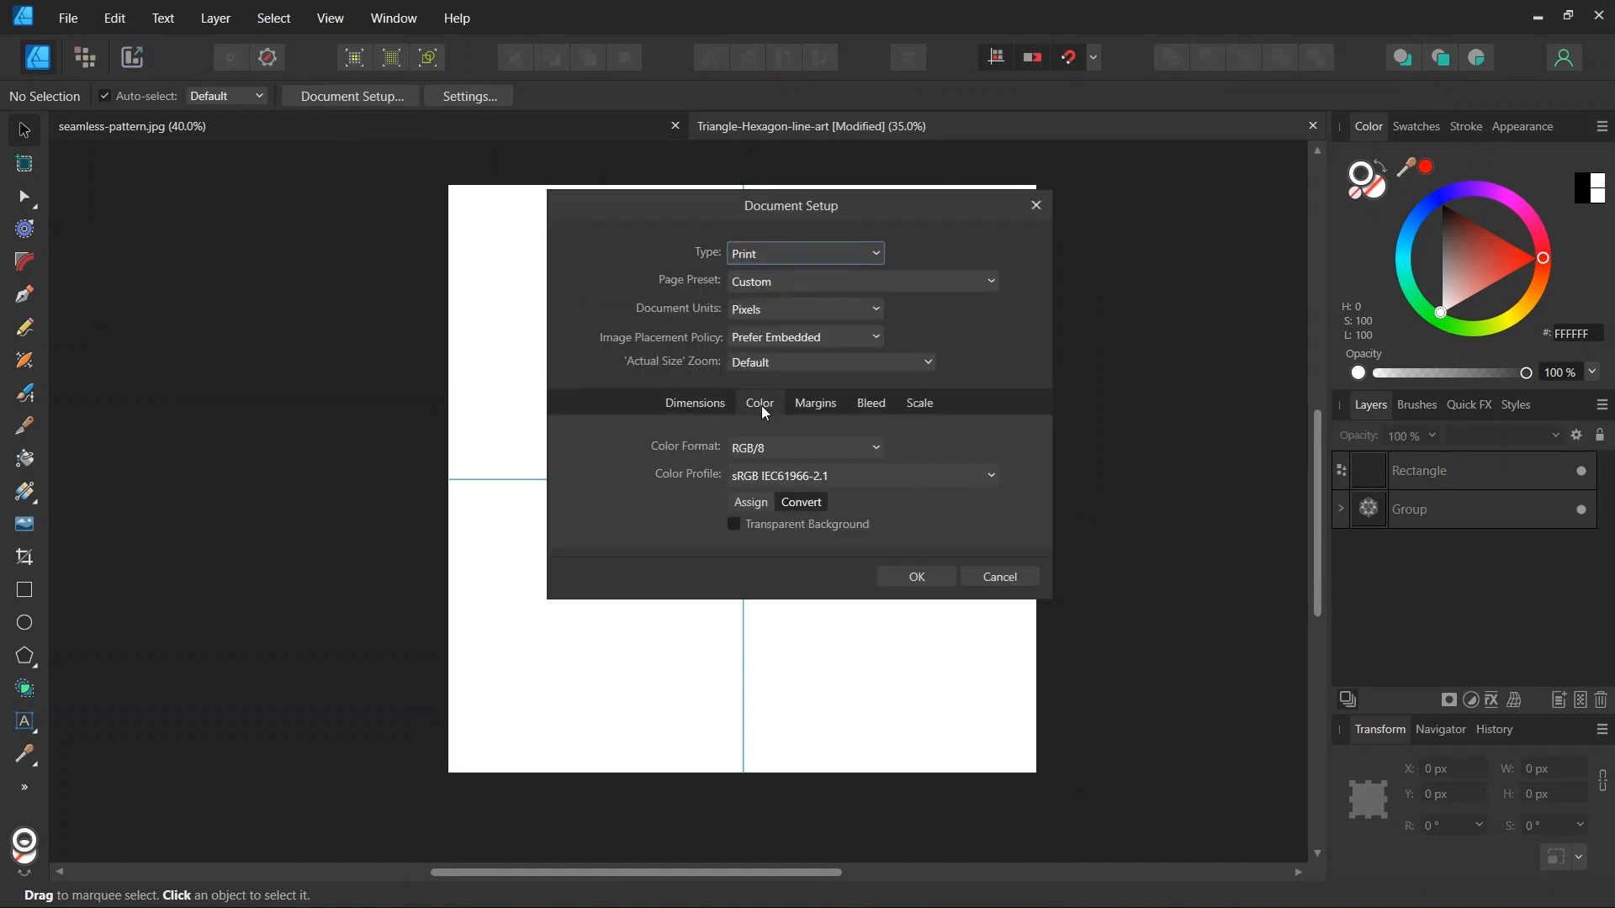
pyautogui.click(735, 525)
pyautogui.click(913, 580)
pyautogui.scroll(1, 841, 524)
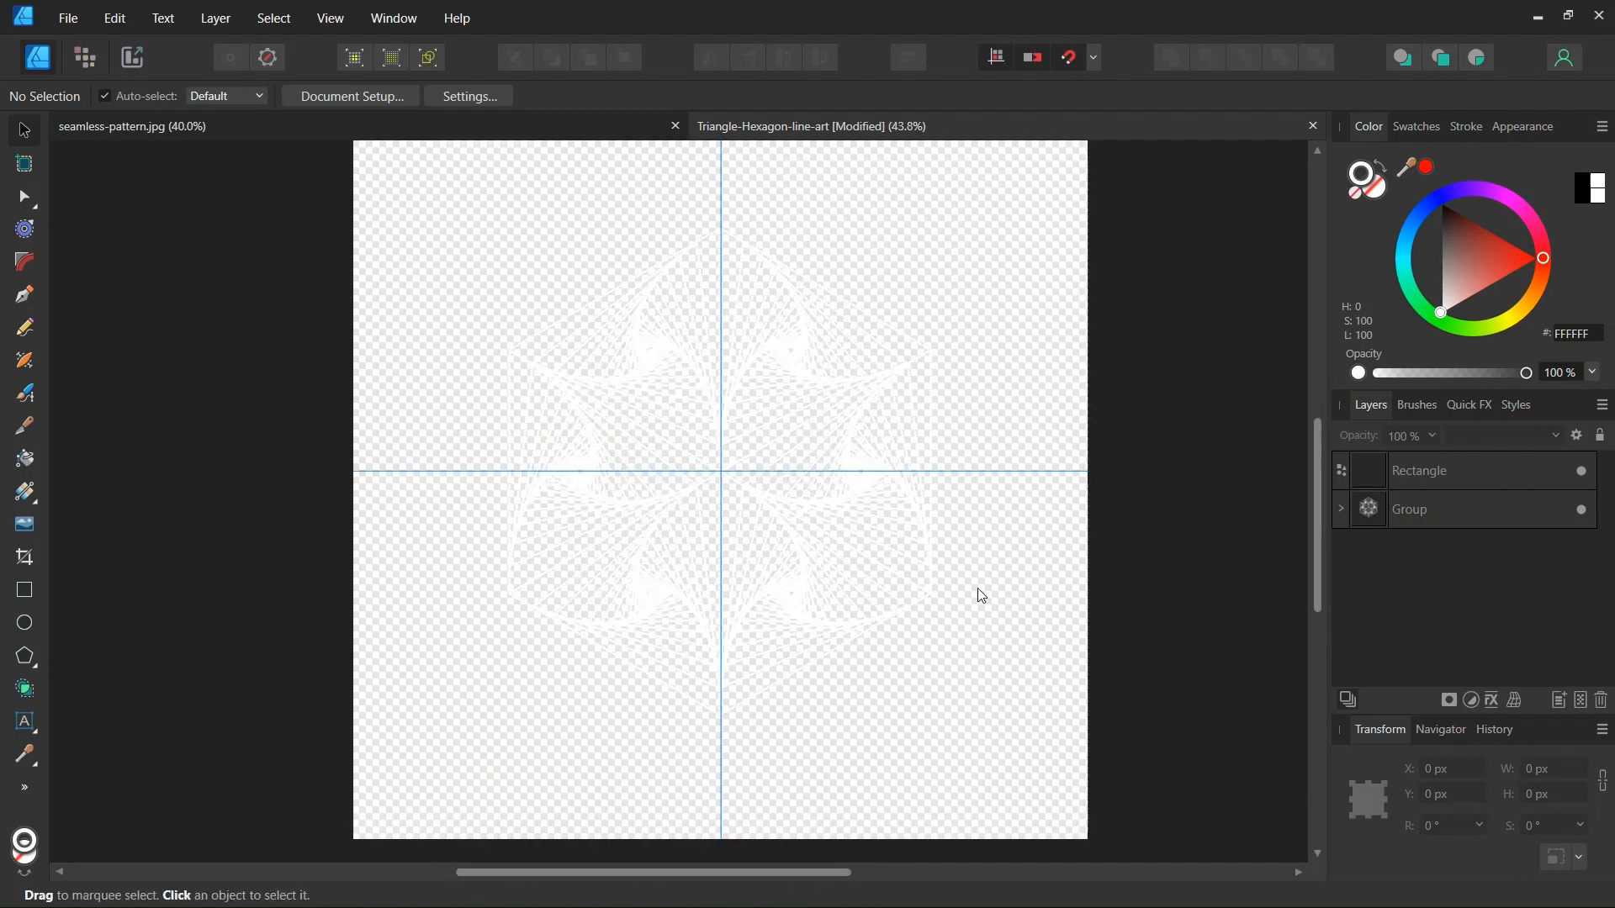
# - Select the invisible rectangle and set up a PNG export with the area limited to Selection Area
pyautogui.click(1405, 470)
pyautogui.scroll(-2, 976, 534)
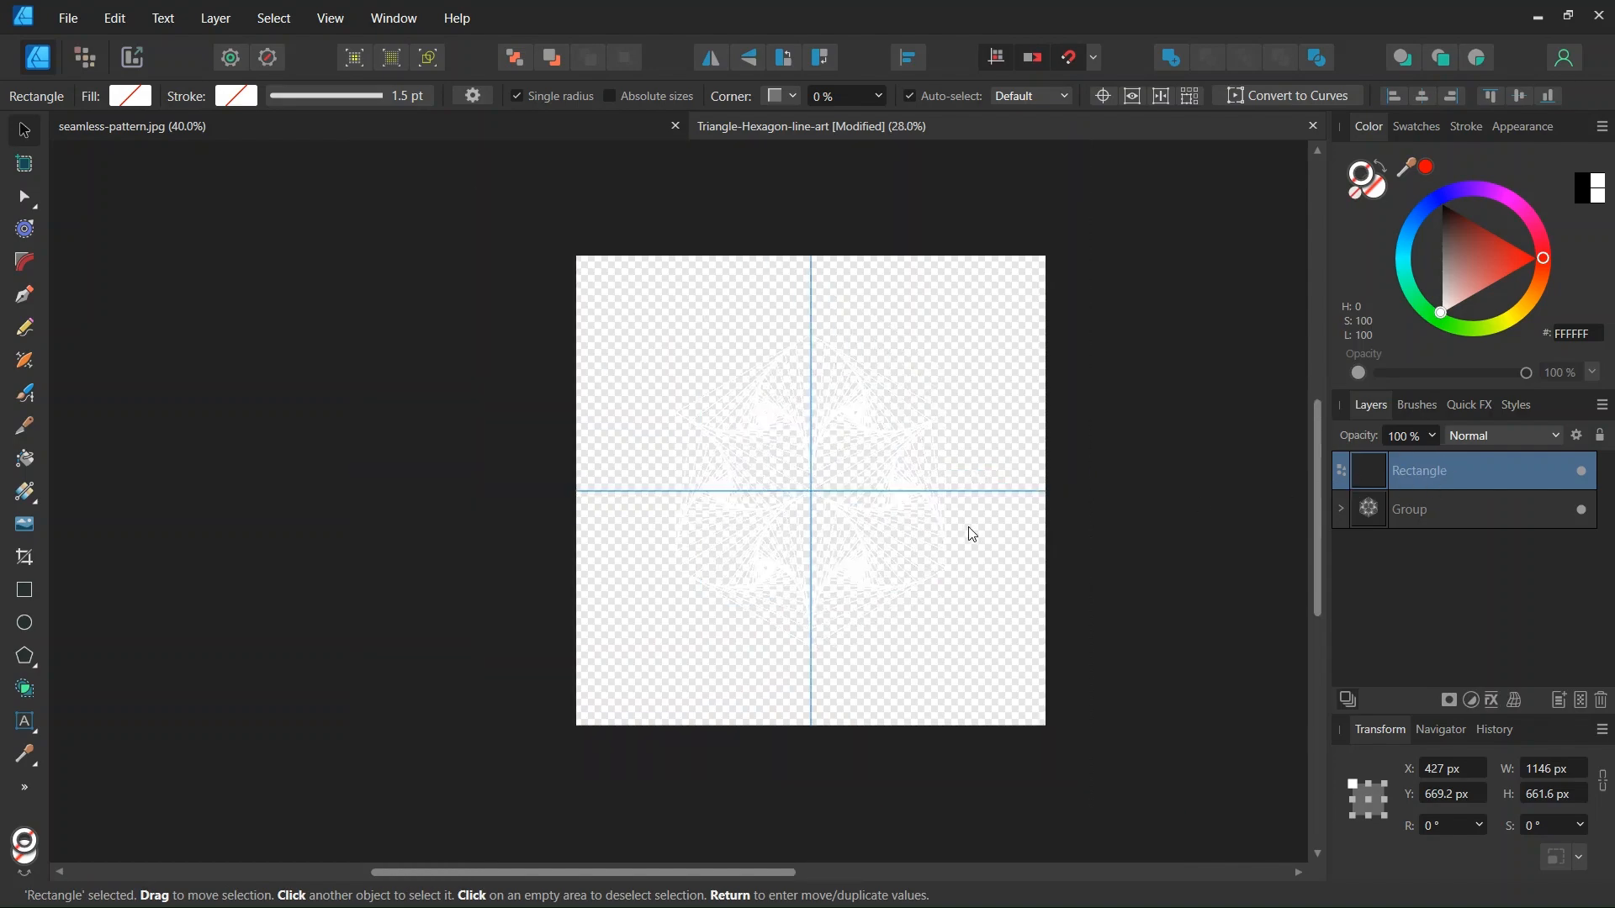
pyautogui.scroll(2, 944, 522)
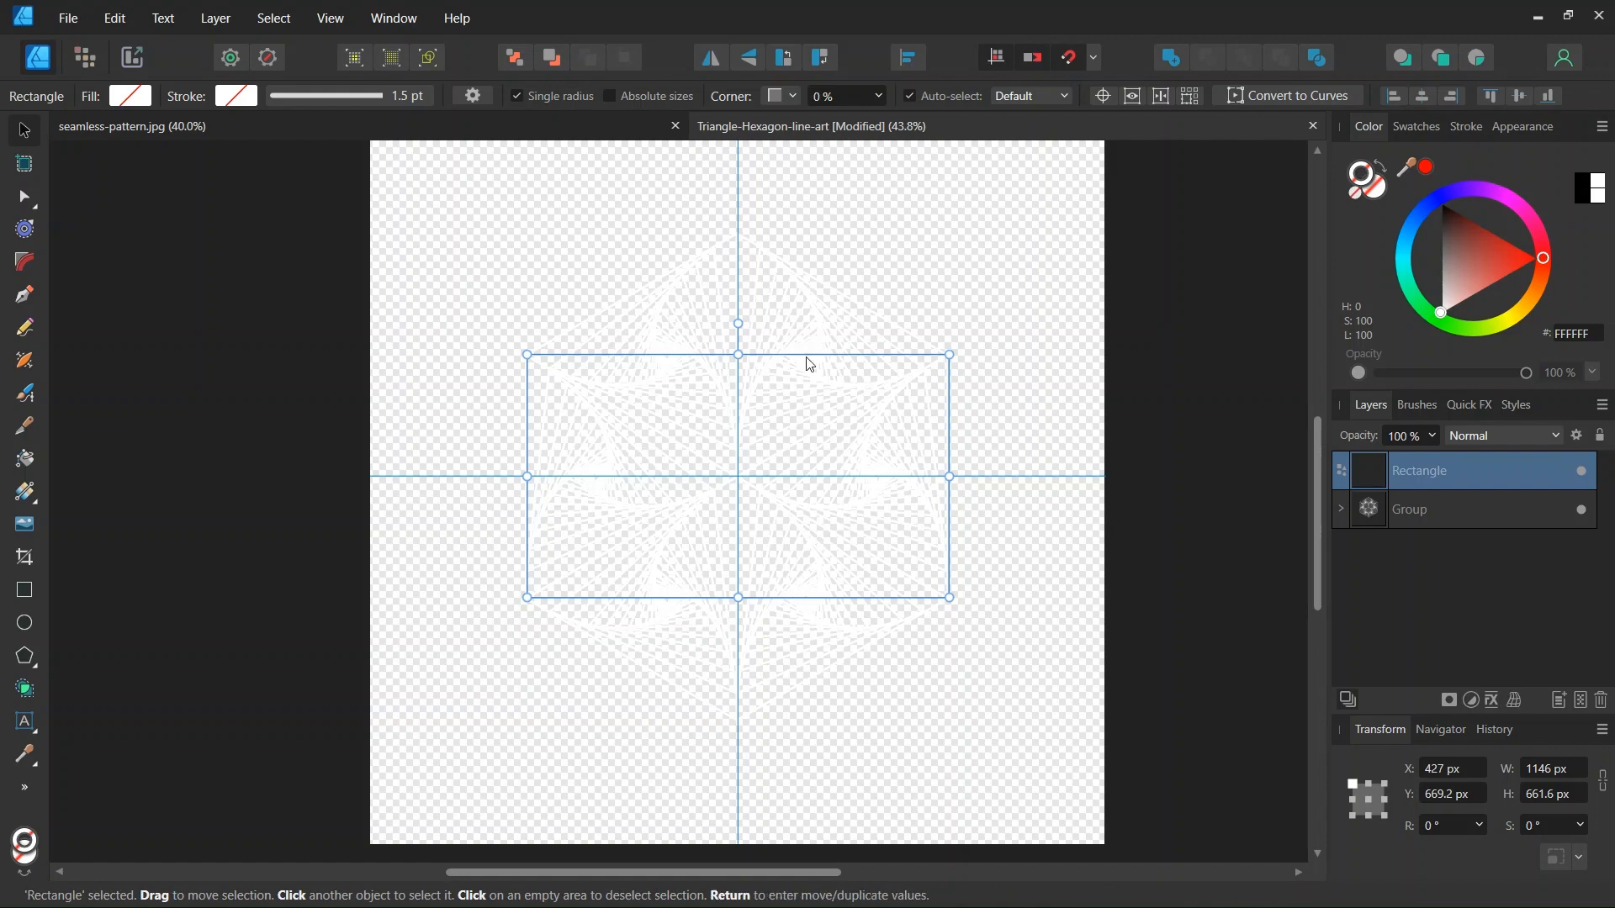
pyautogui.click(75, 26)
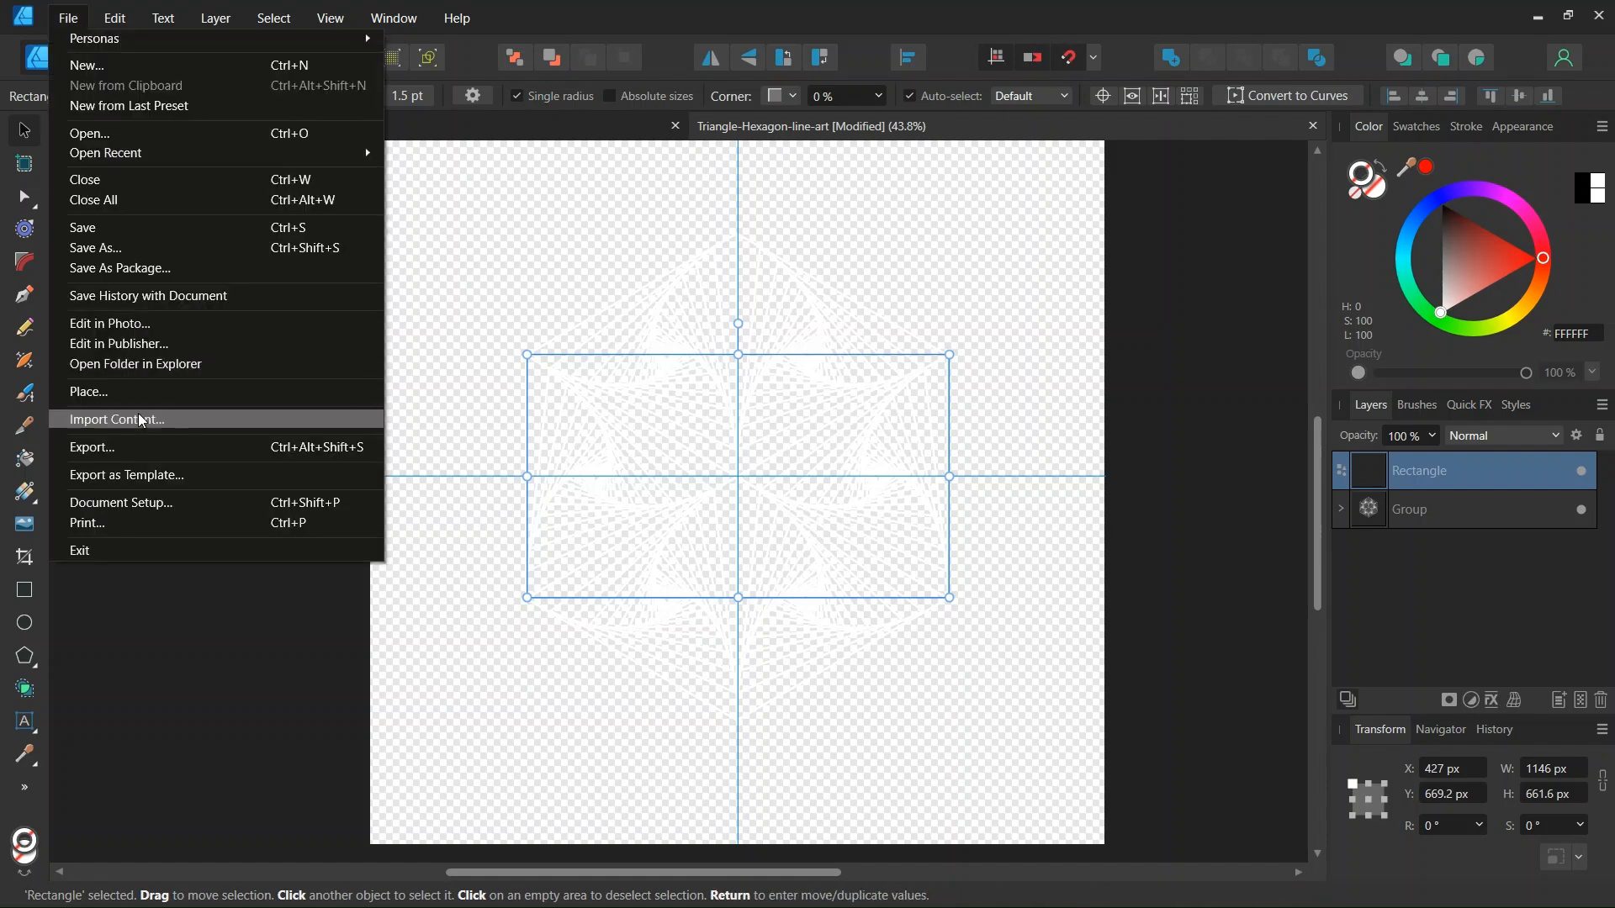
pyautogui.click(140, 447)
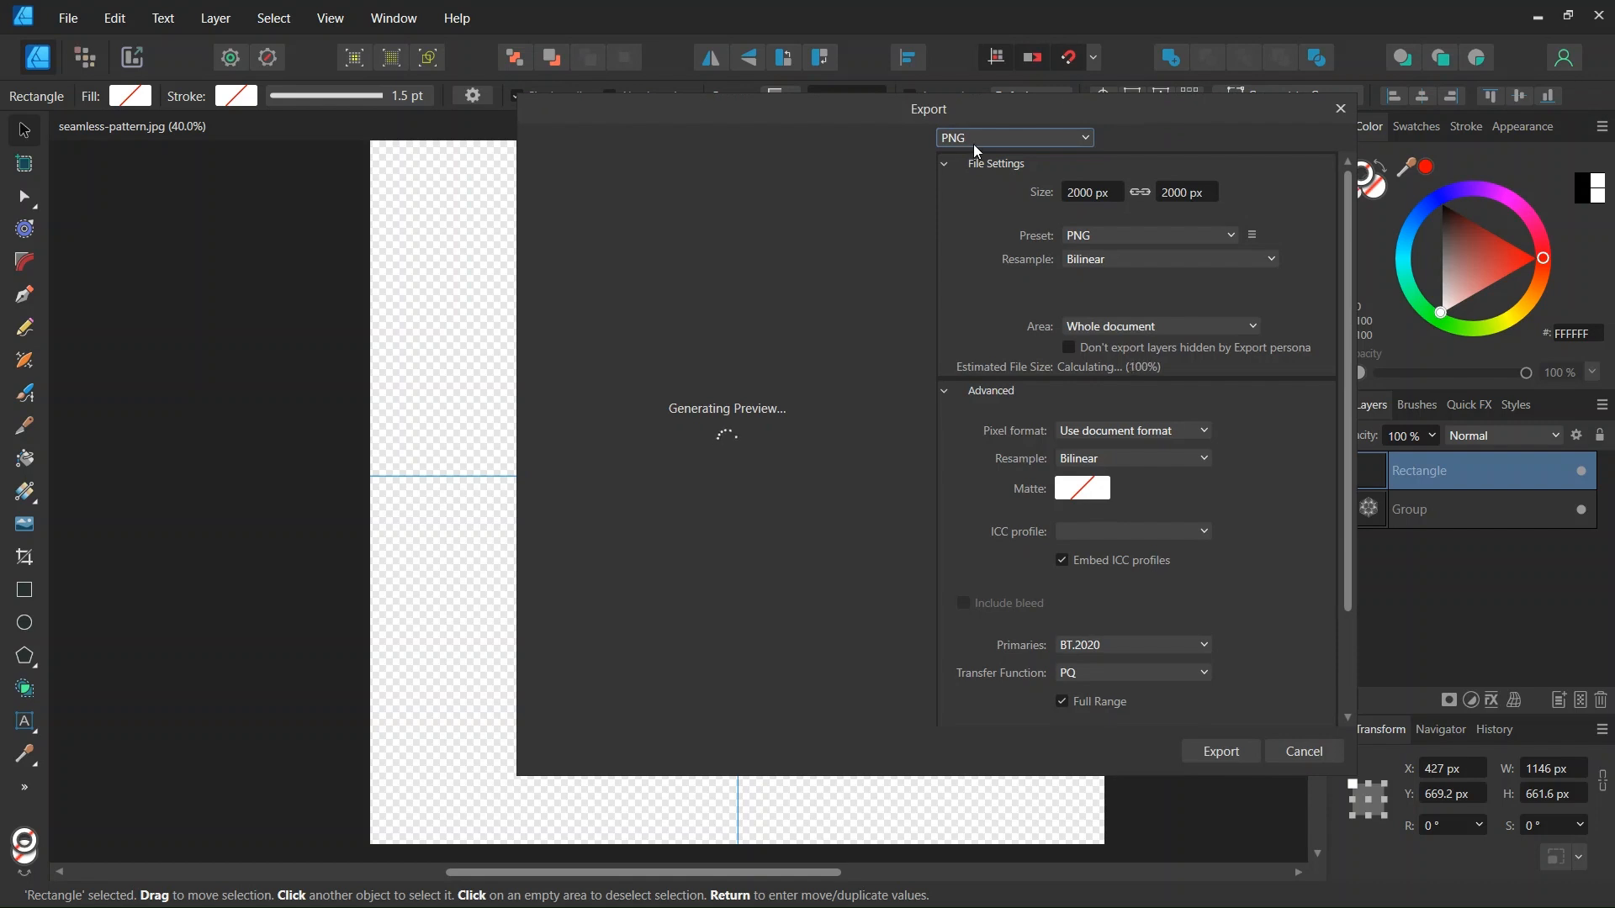
pyautogui.click(974, 145)
pyautogui.click(972, 158)
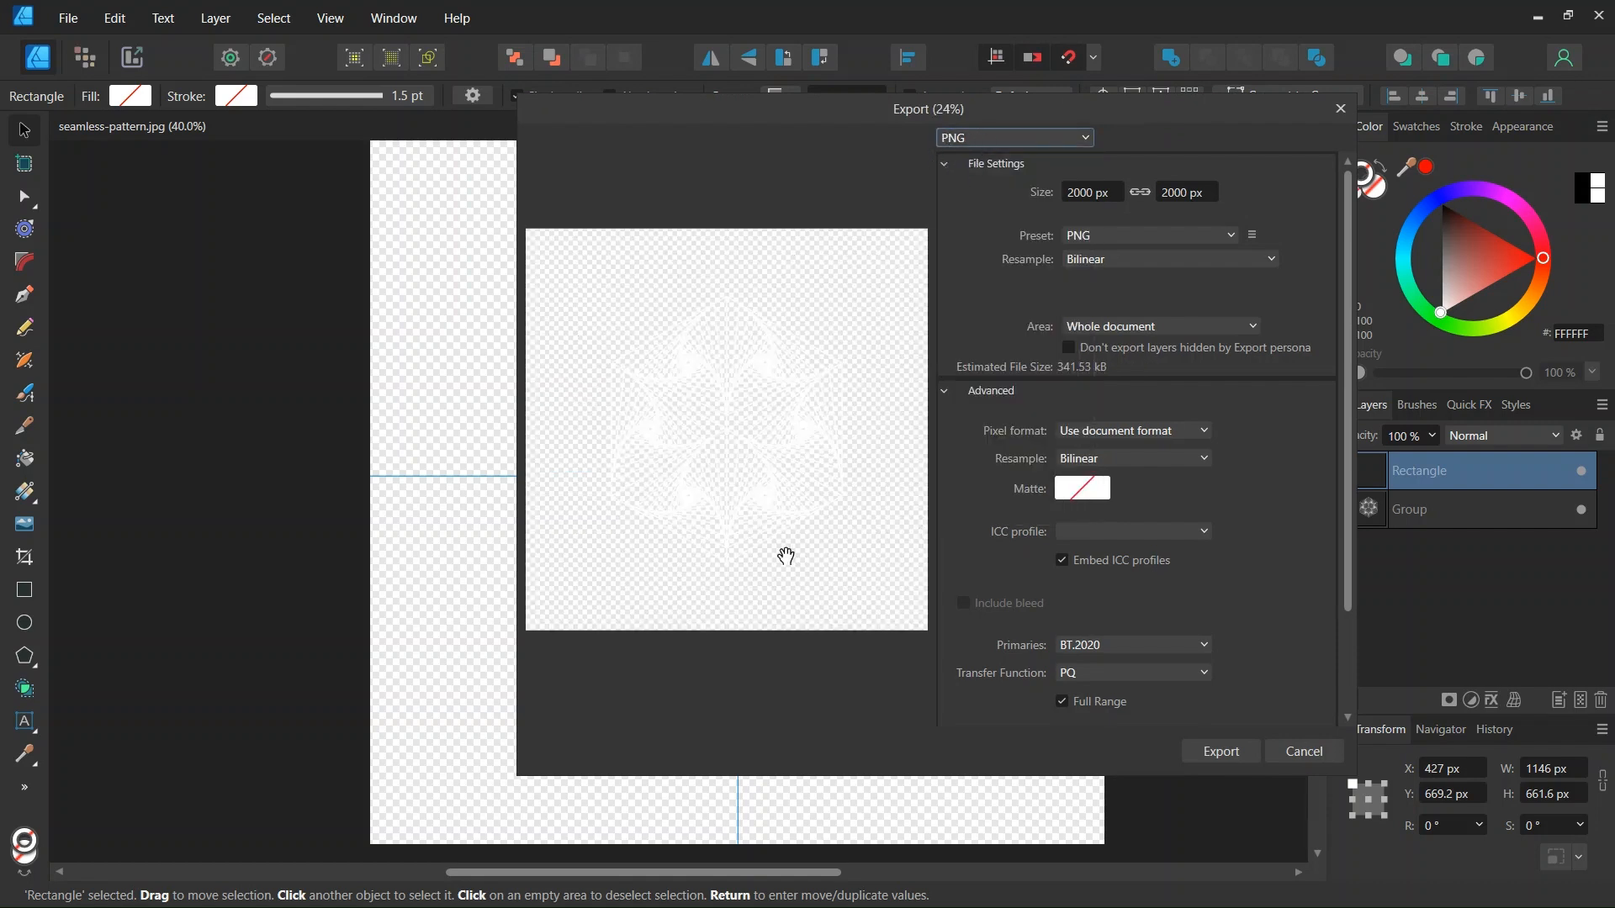
pyautogui.click(1082, 323)
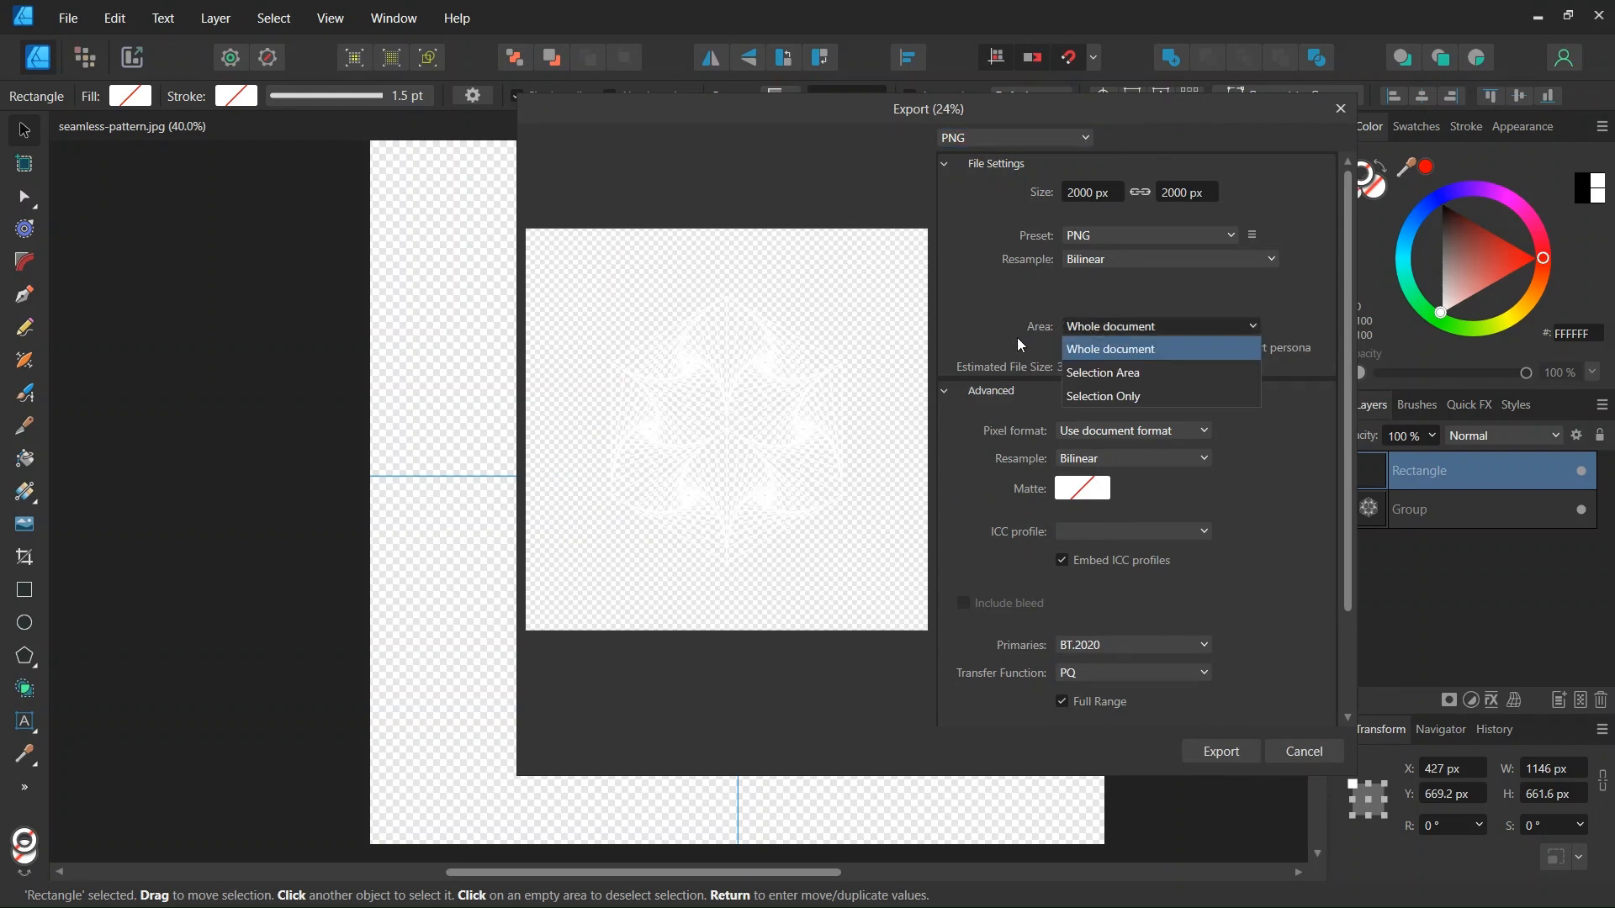
pyautogui.click(1090, 372)
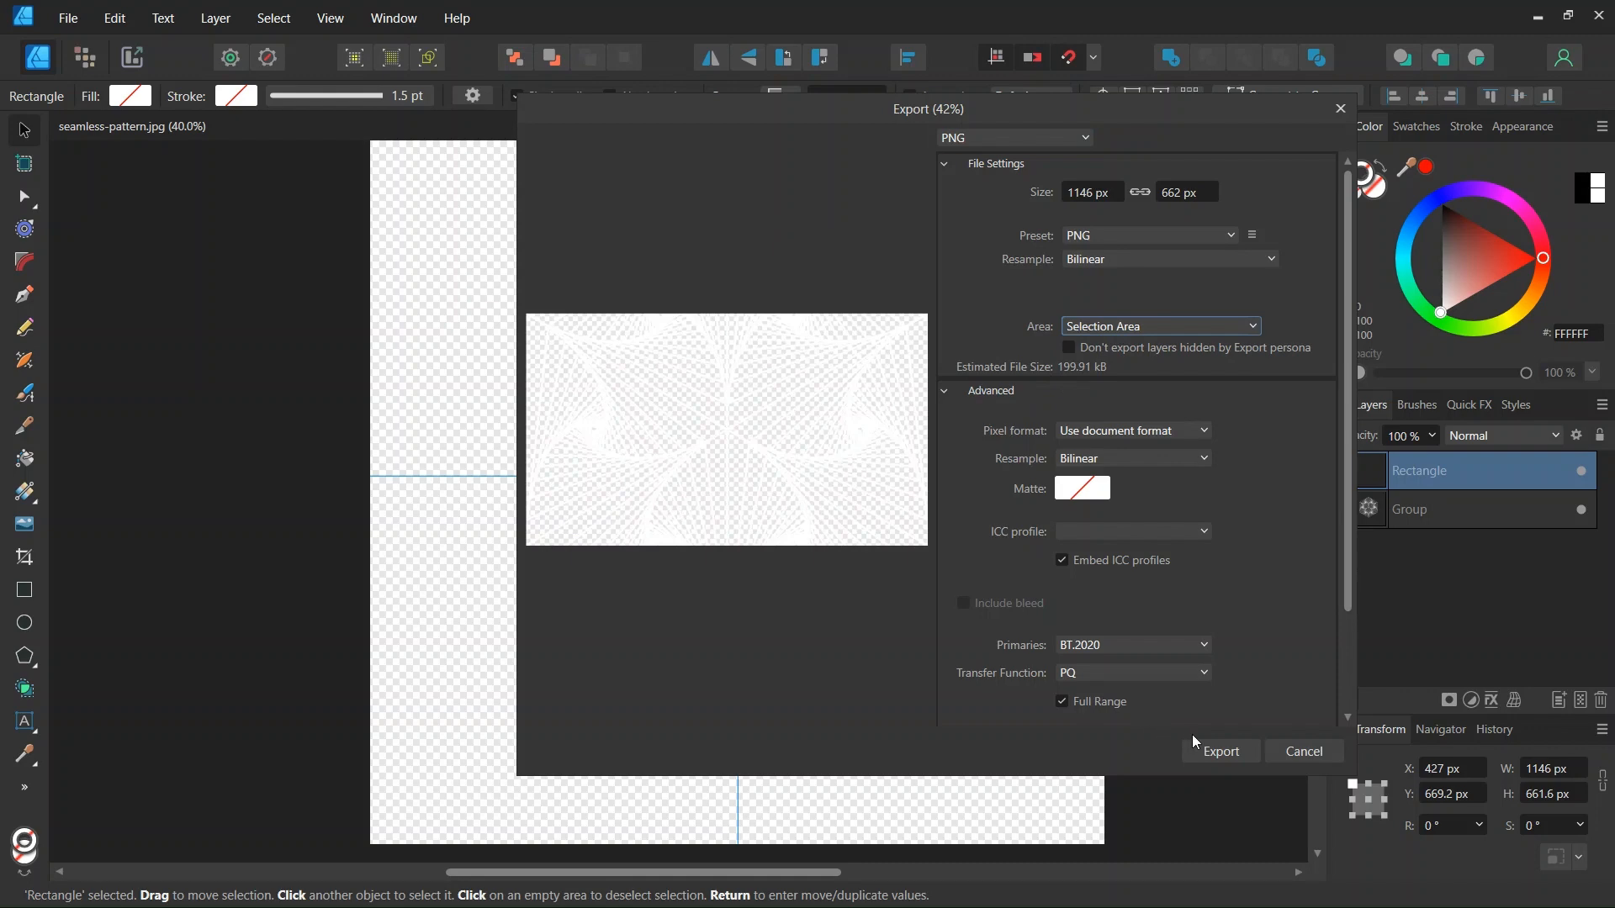
# - Export the tile into the Triangle Hexagon Line Art Pattern folder under the file name Triangle-Hexagon-line-art-tuto
pyautogui.click(1219, 752)
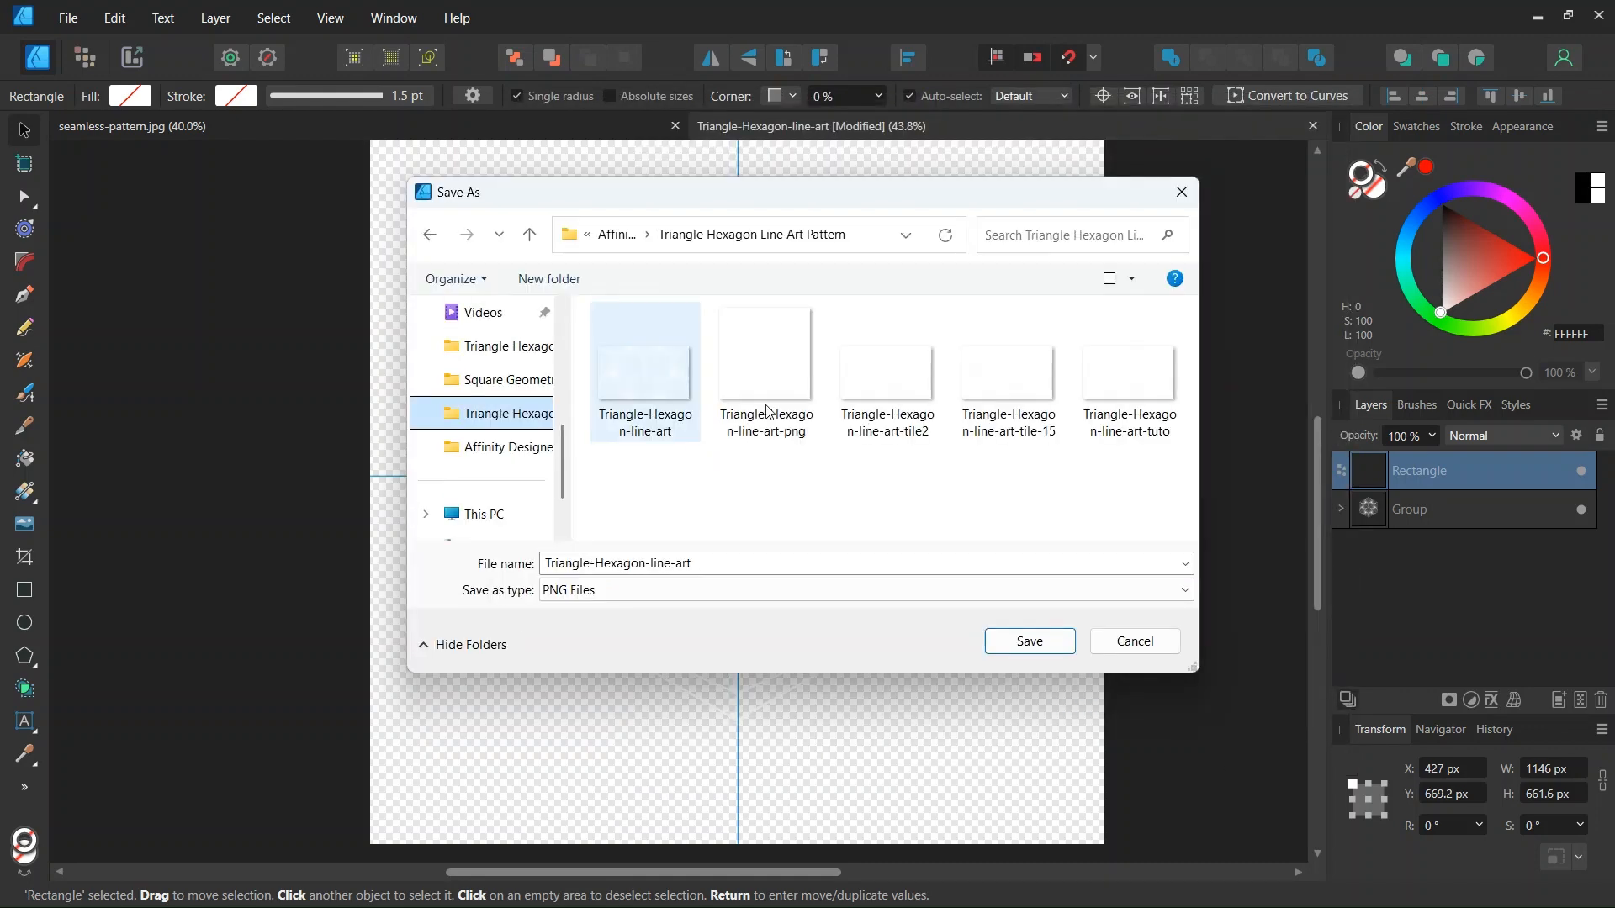
pyautogui.click(1127, 378)
pyautogui.click(1036, 641)
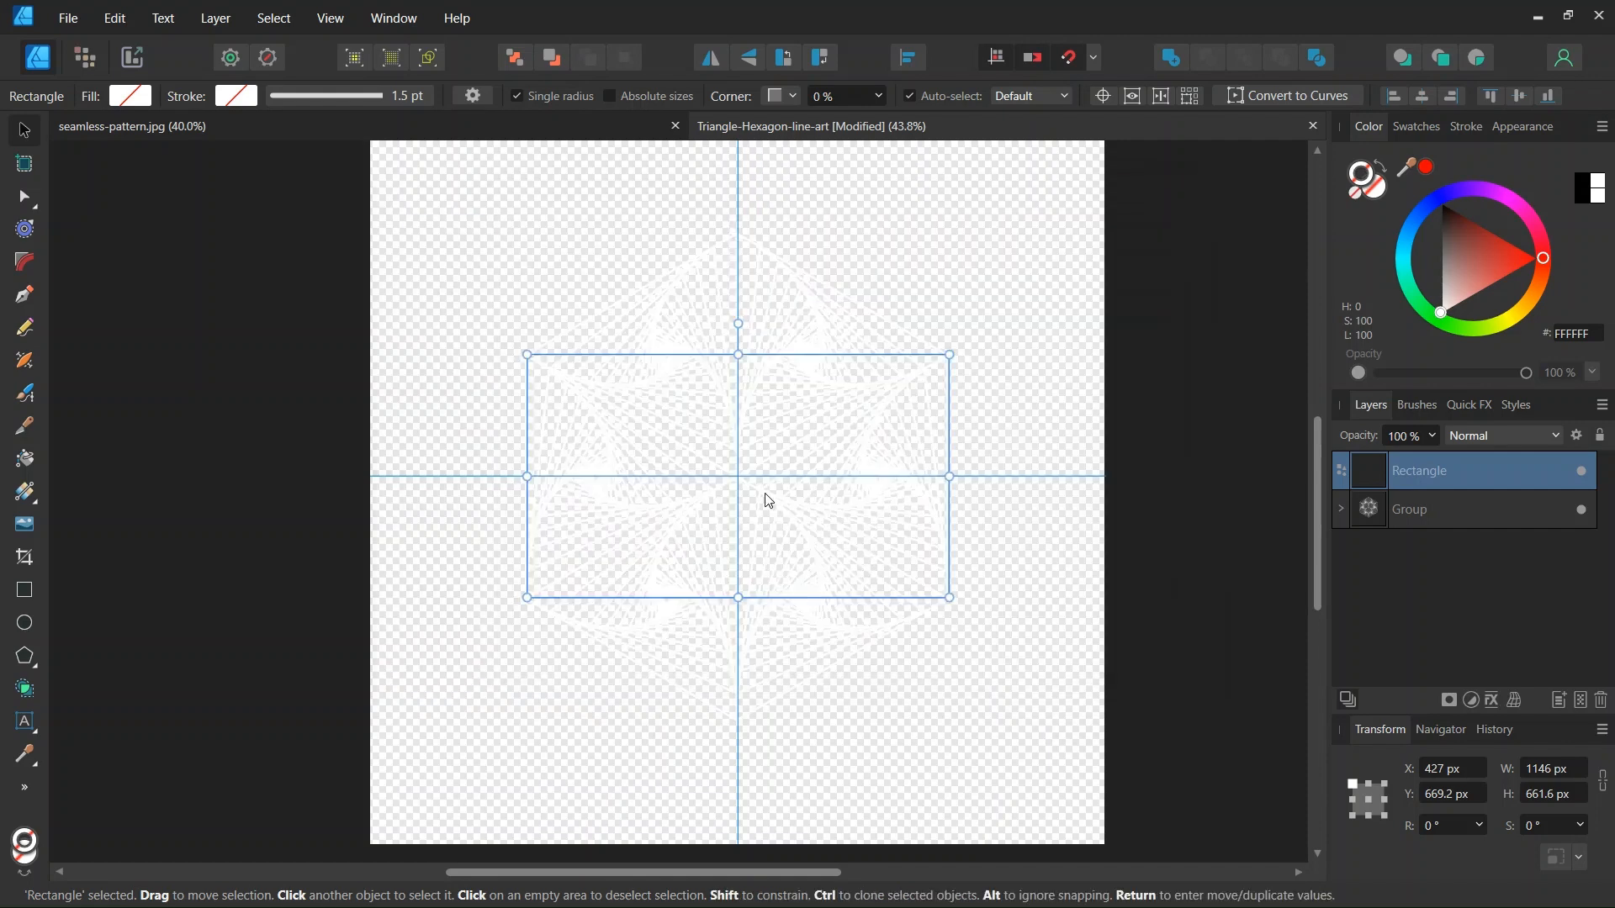
# - Create a new landscape A5 print document, 210 by 148 mm at 300 DPI
pyautogui.scroll(-1, 768, 497)
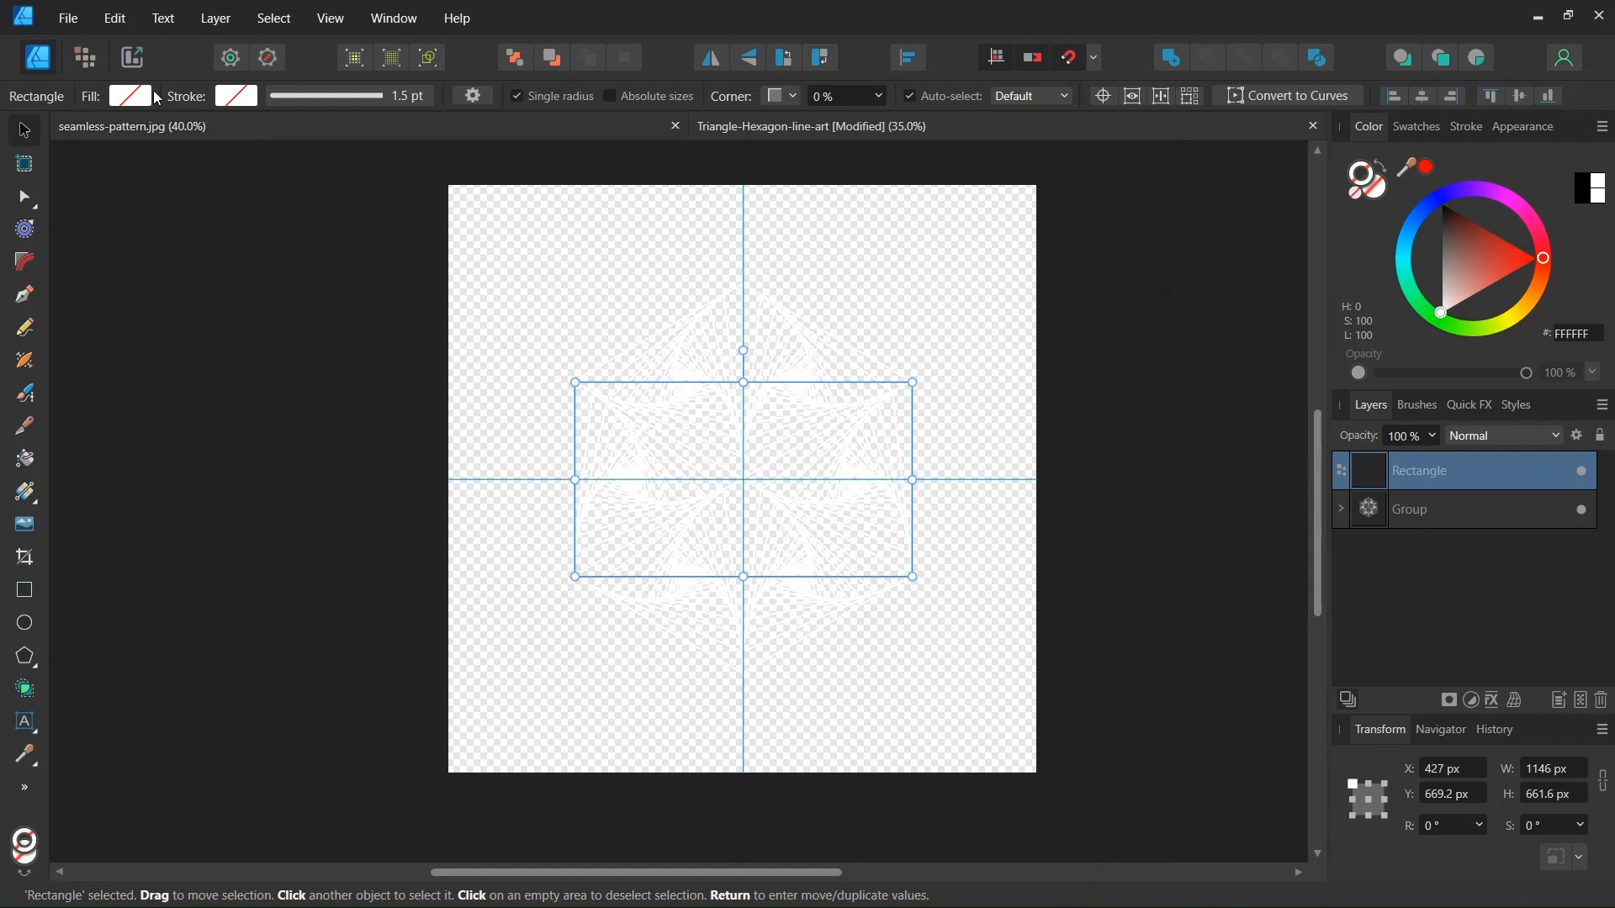
pyautogui.click(65, 20)
pyautogui.click(81, 63)
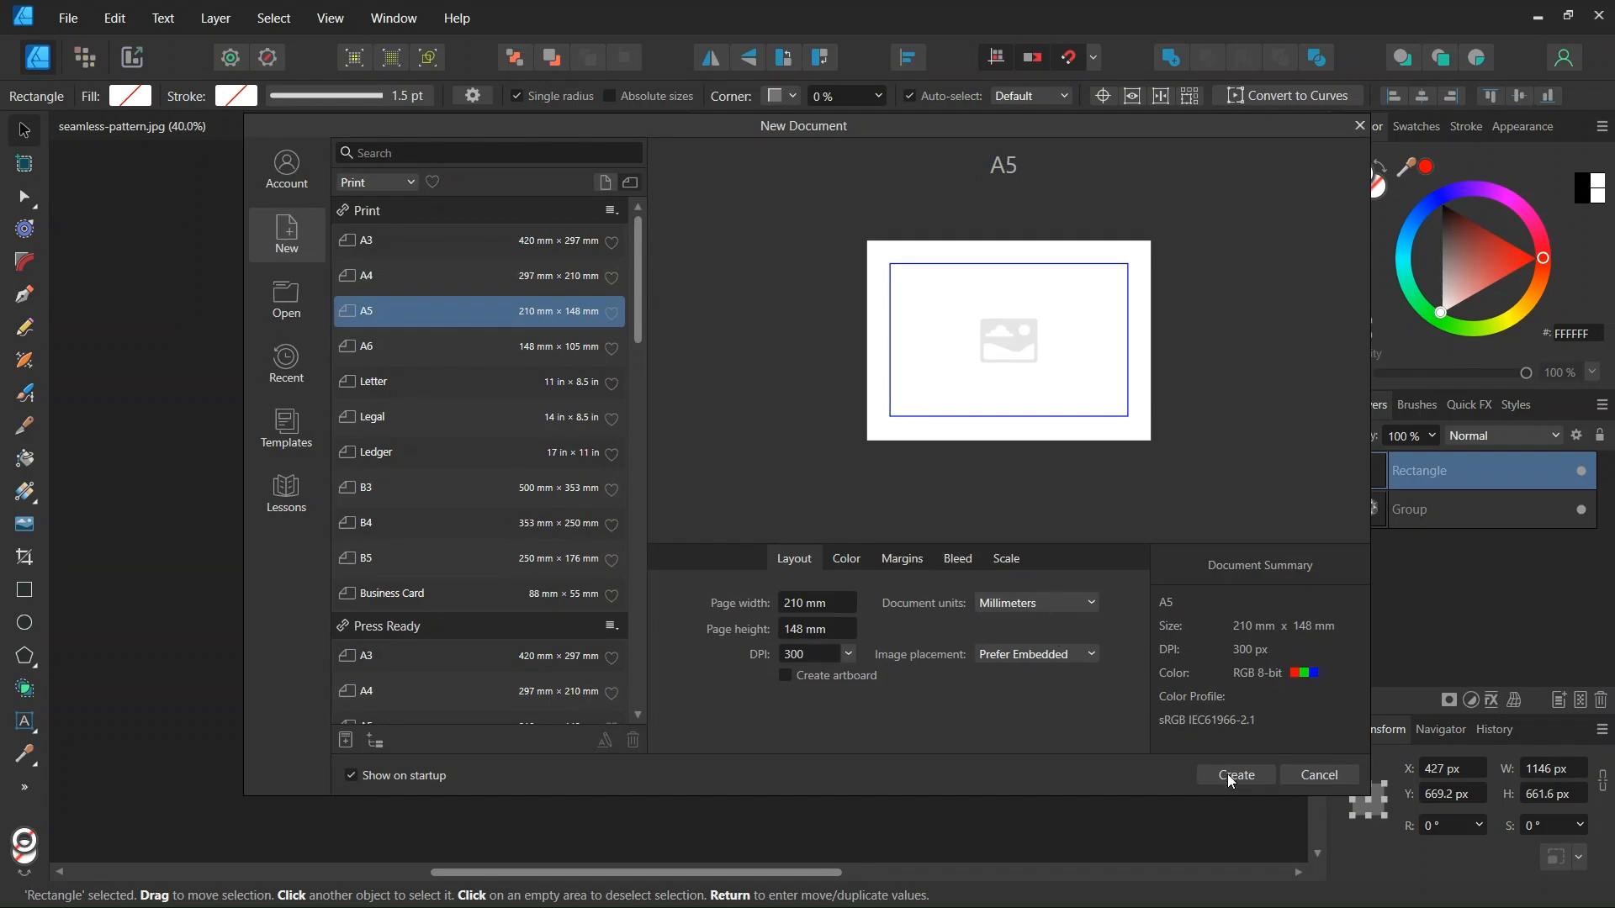
pyautogui.click(1235, 775)
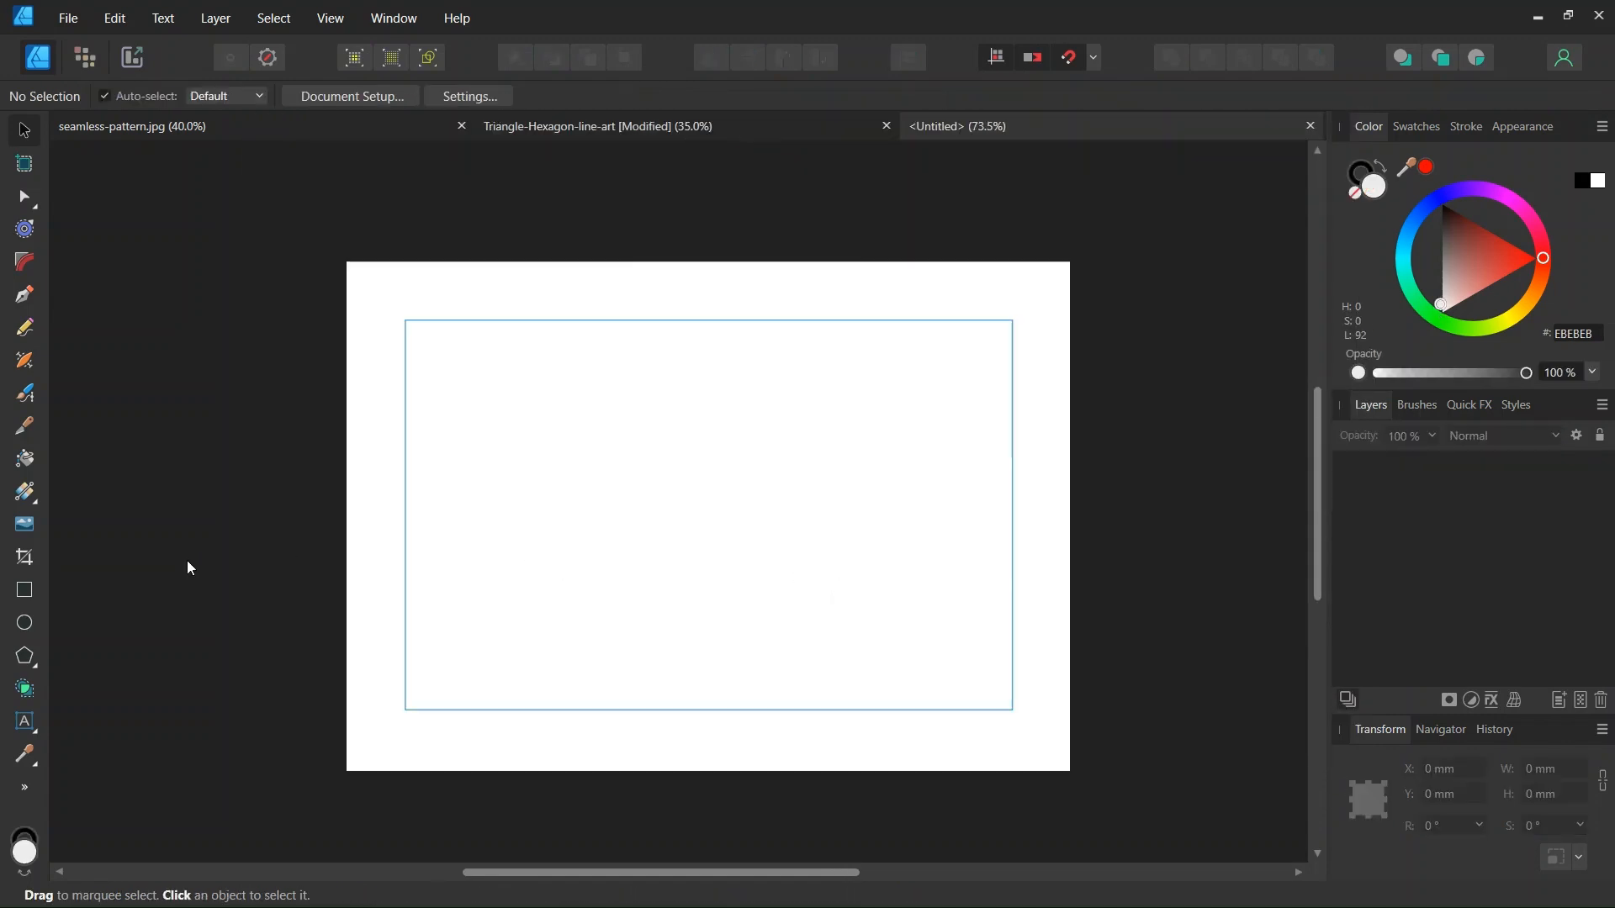
# - Draw a rectangle without fill or stroke covering the whole 210 by 148 mm page, and duplicate it
pyautogui.click(37, 594)
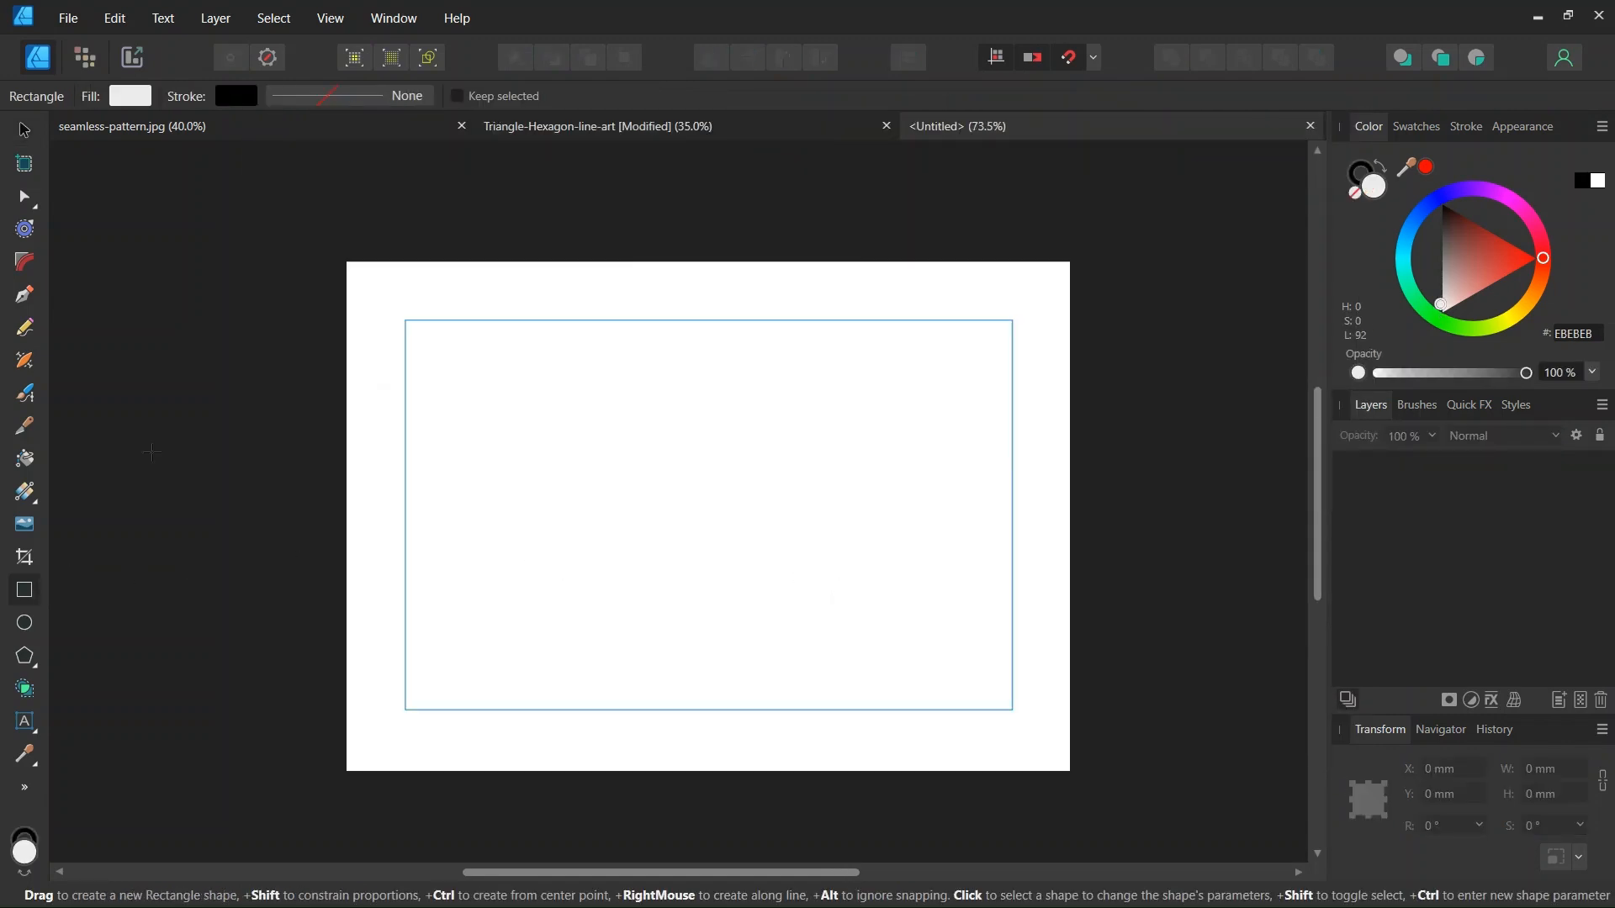
pyautogui.click(130, 96)
pyautogui.click(332, 136)
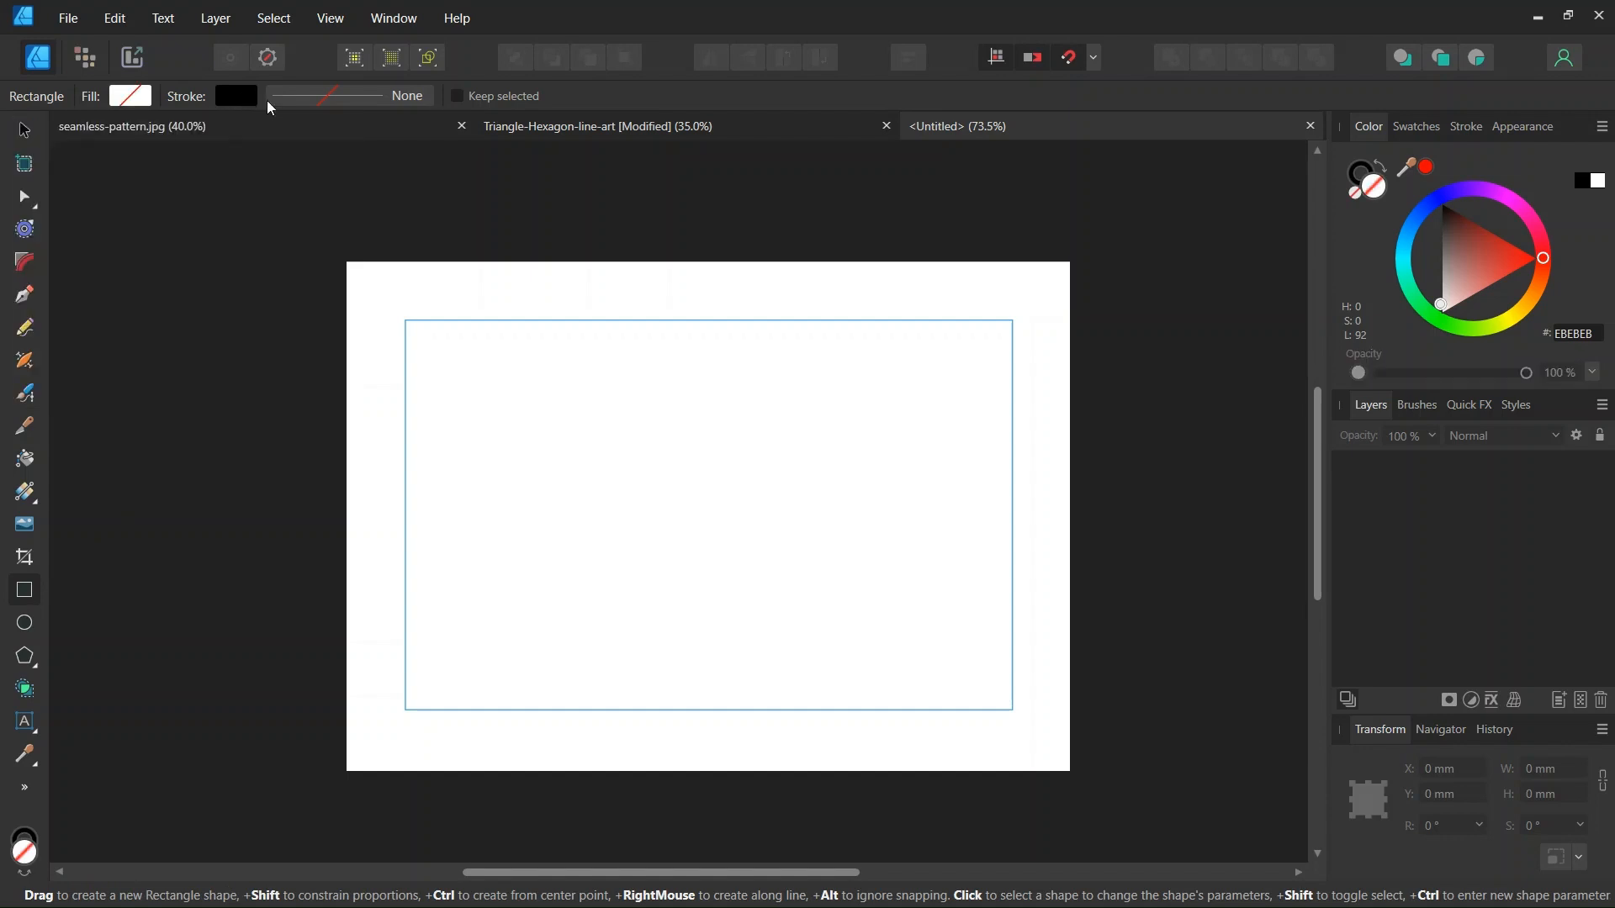
pyautogui.click(236, 96)
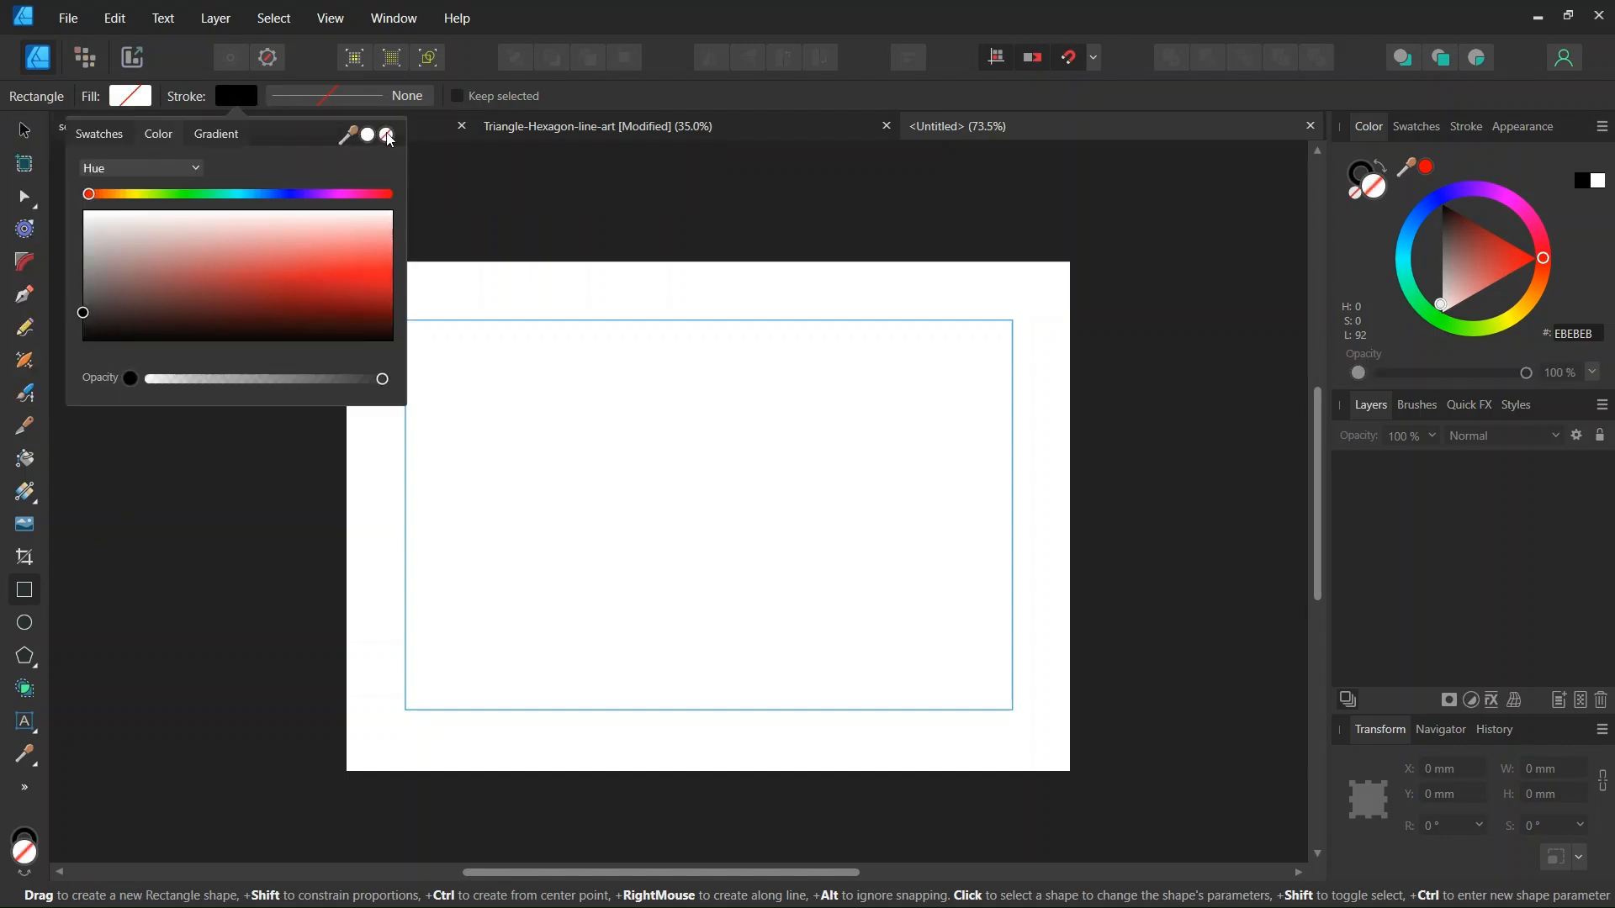
pyautogui.click(386, 140)
pyautogui.moveTo(347, 262); pyautogui.dragTo(1072, 772)
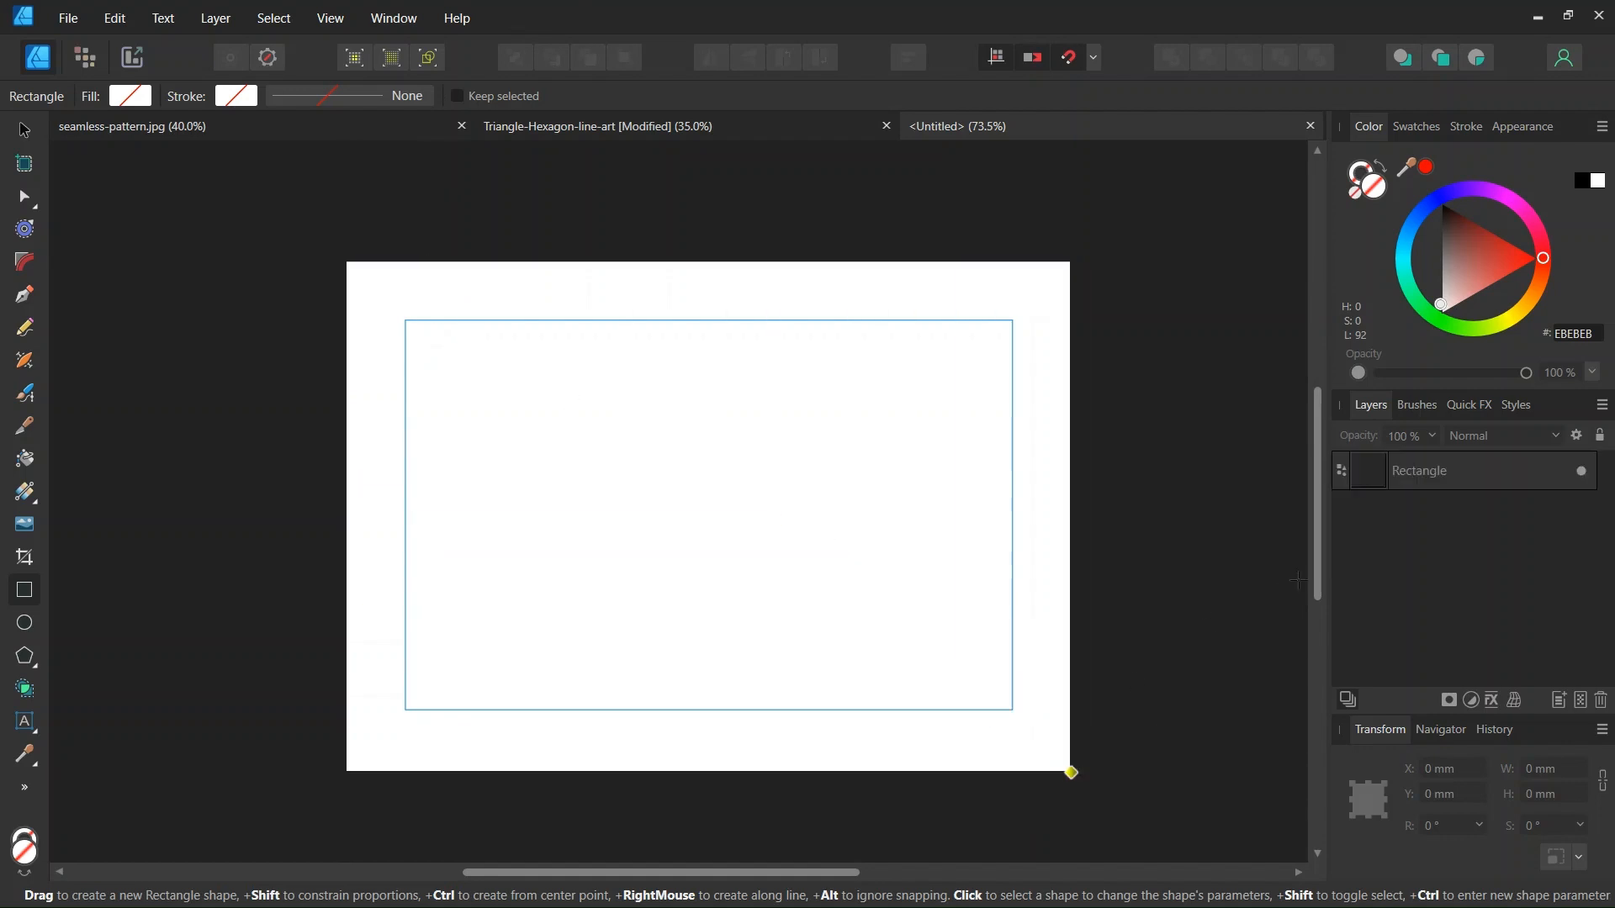
pyautogui.click(1431, 480)
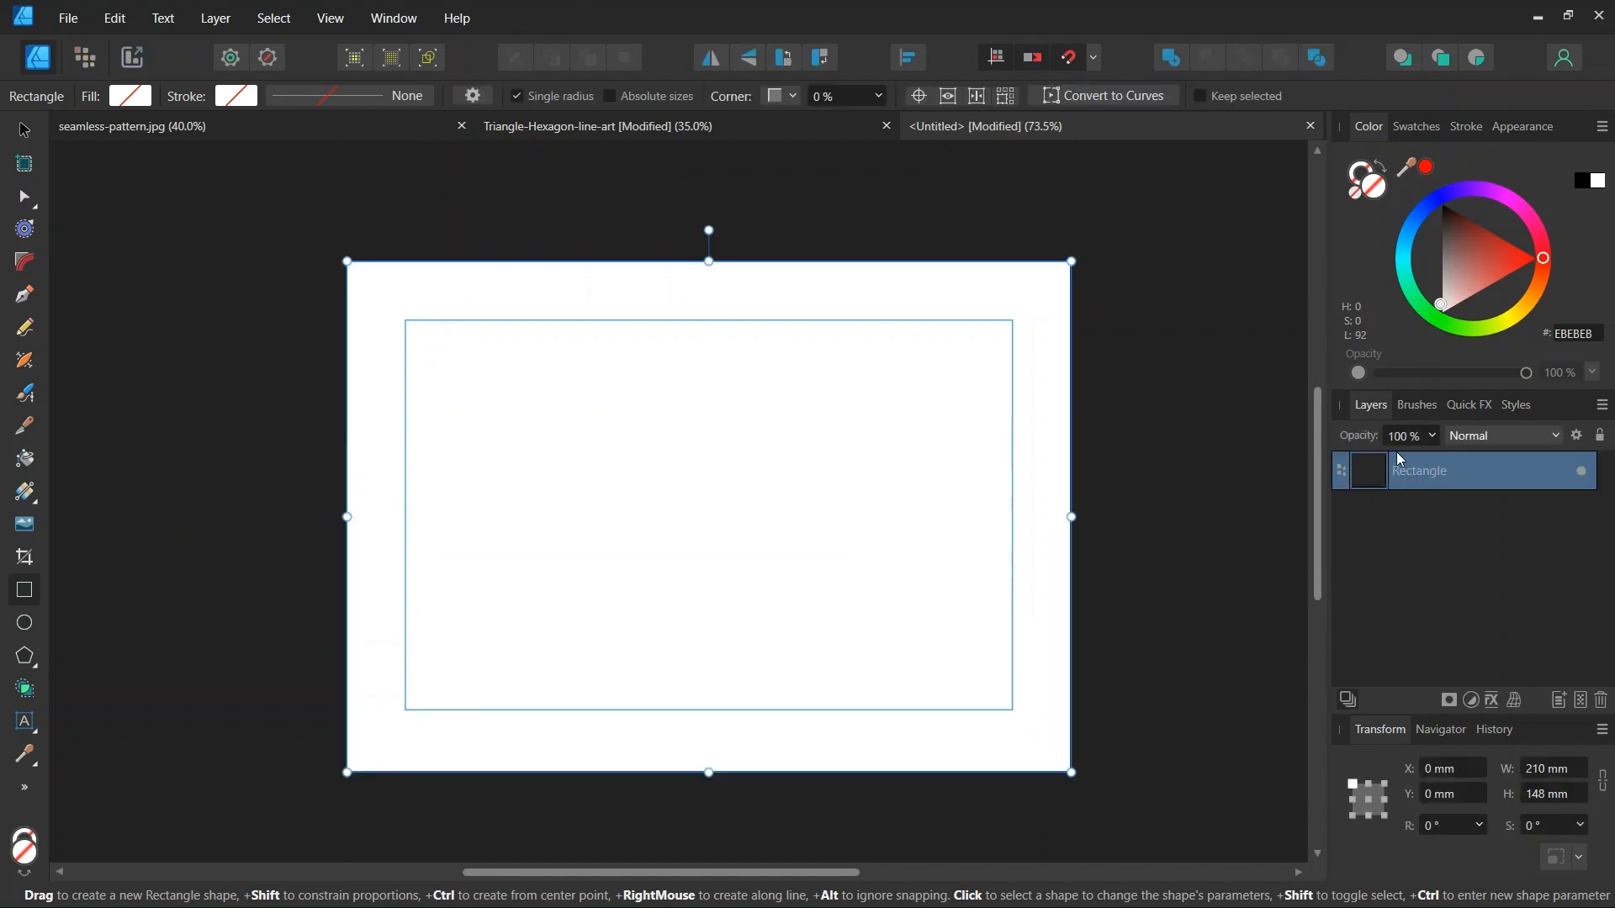
pyautogui.hotkey('ctrl', 'j')
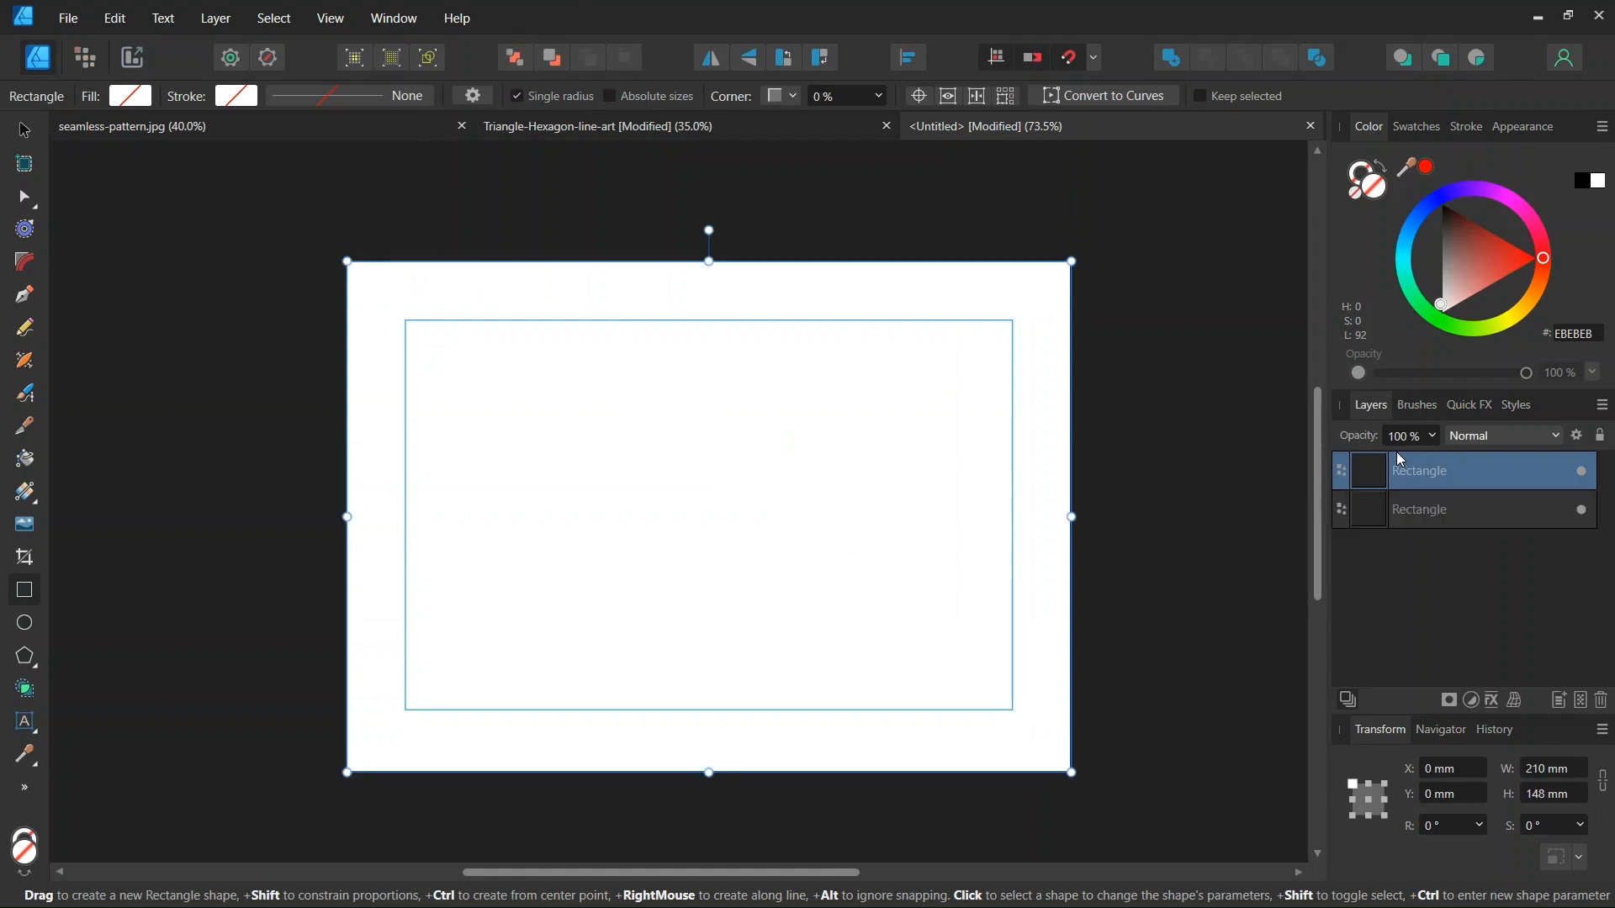
# - Give the lower rectangle a linear gradient fill running diagonally from beyond the page's upper-left area to beyond its lower-right area
pyautogui.click(1446, 525)
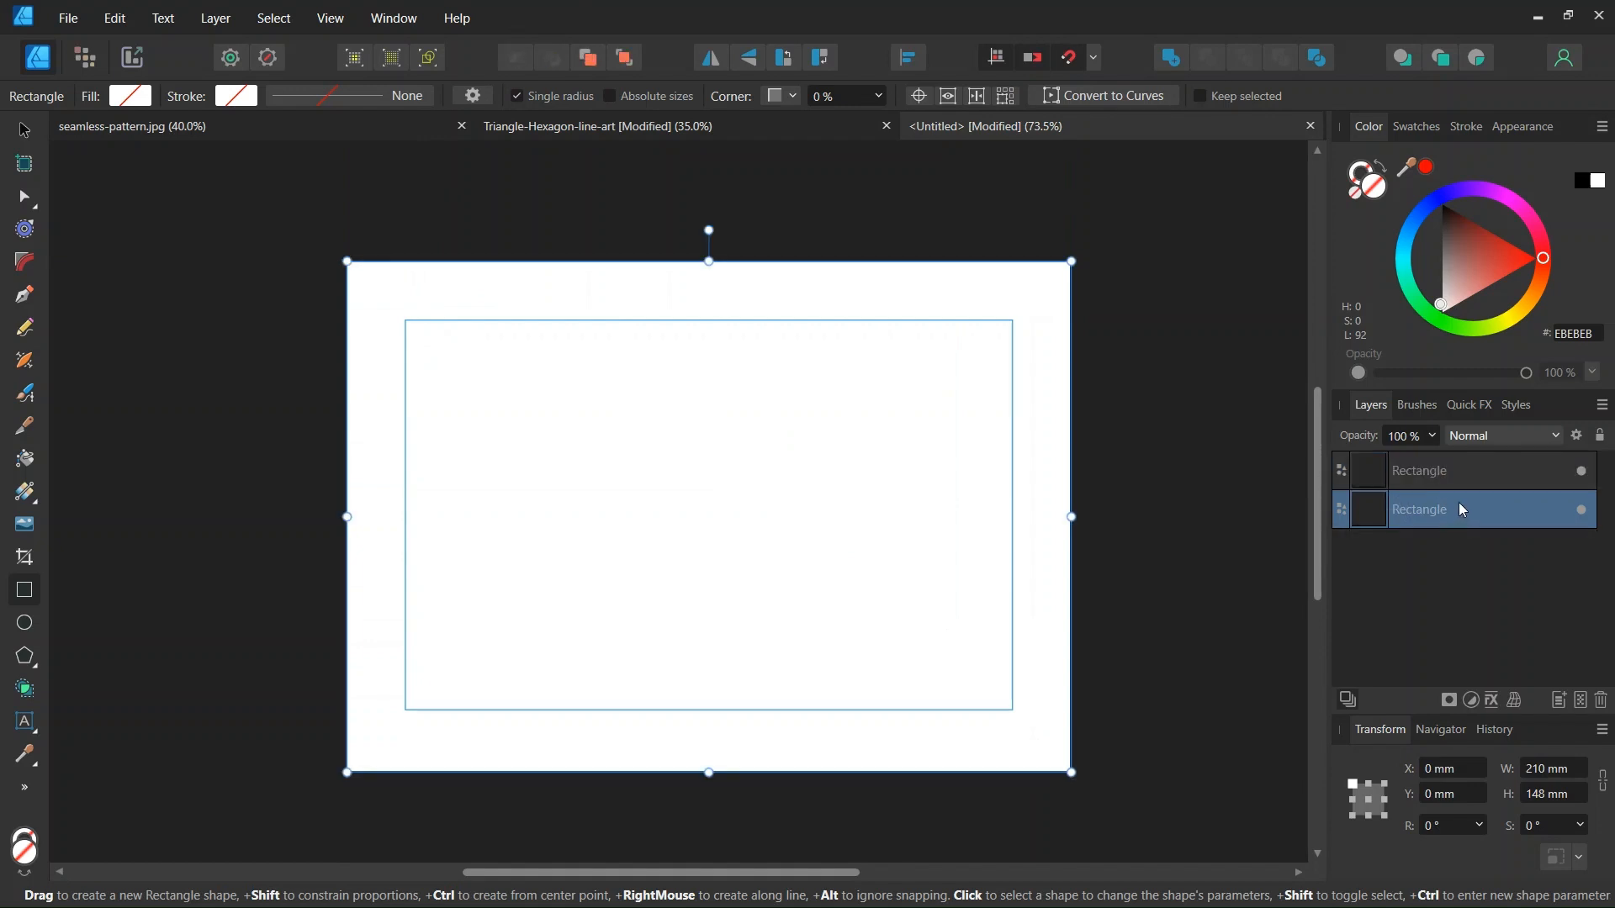
pyautogui.scroll(-1, 1151, 565)
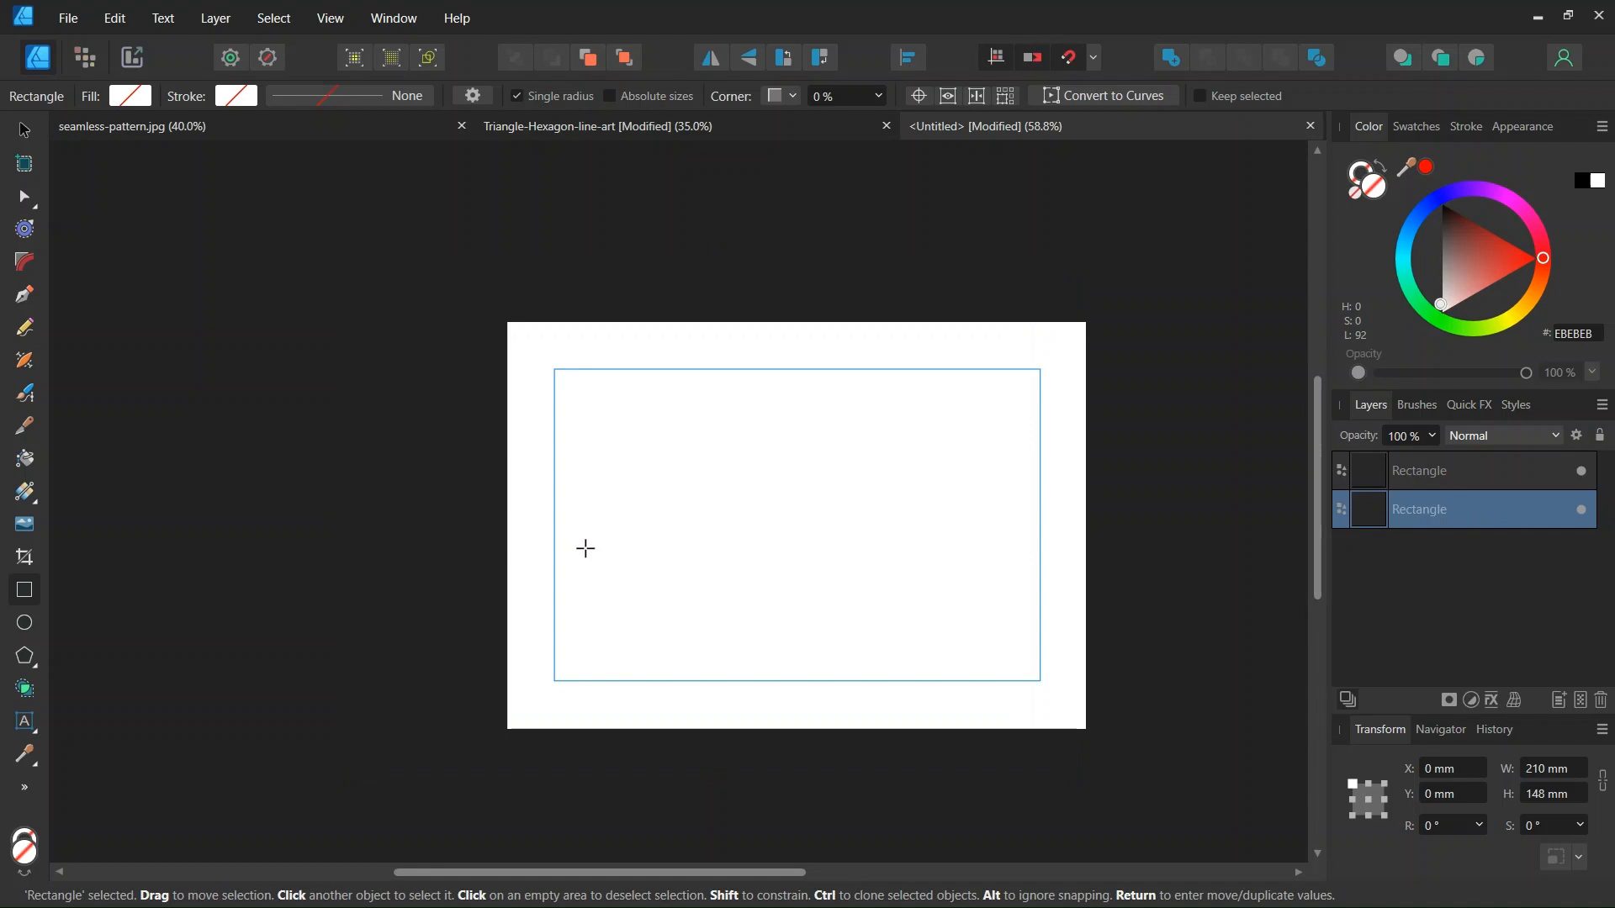
pyautogui.click(25, 497)
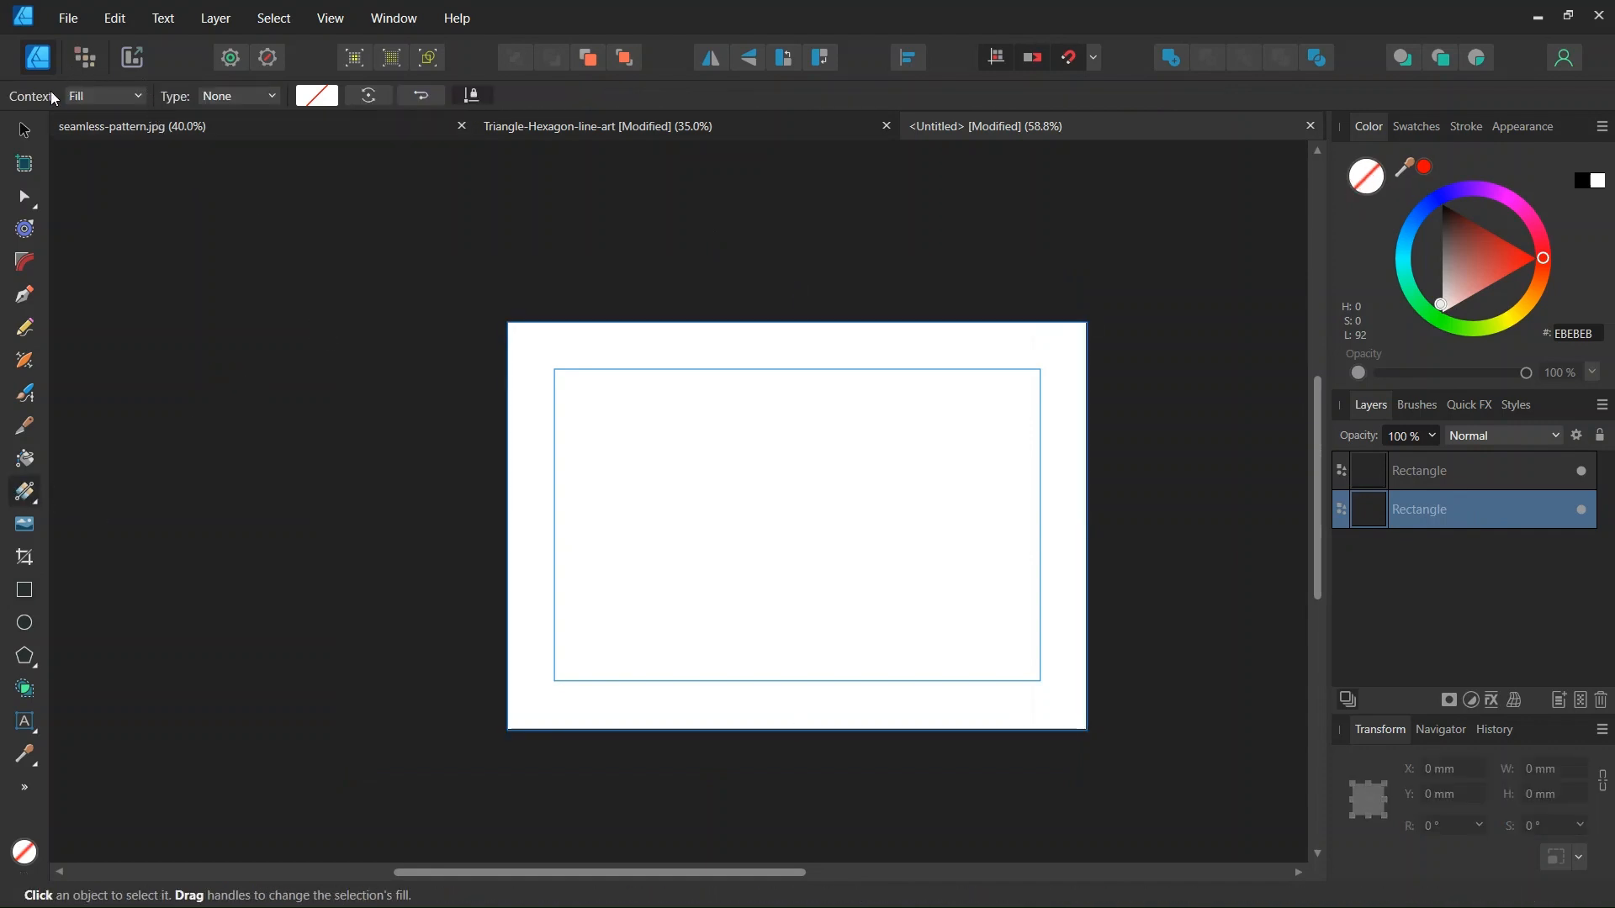
pyautogui.click(222, 95)
pyautogui.click(226, 162)
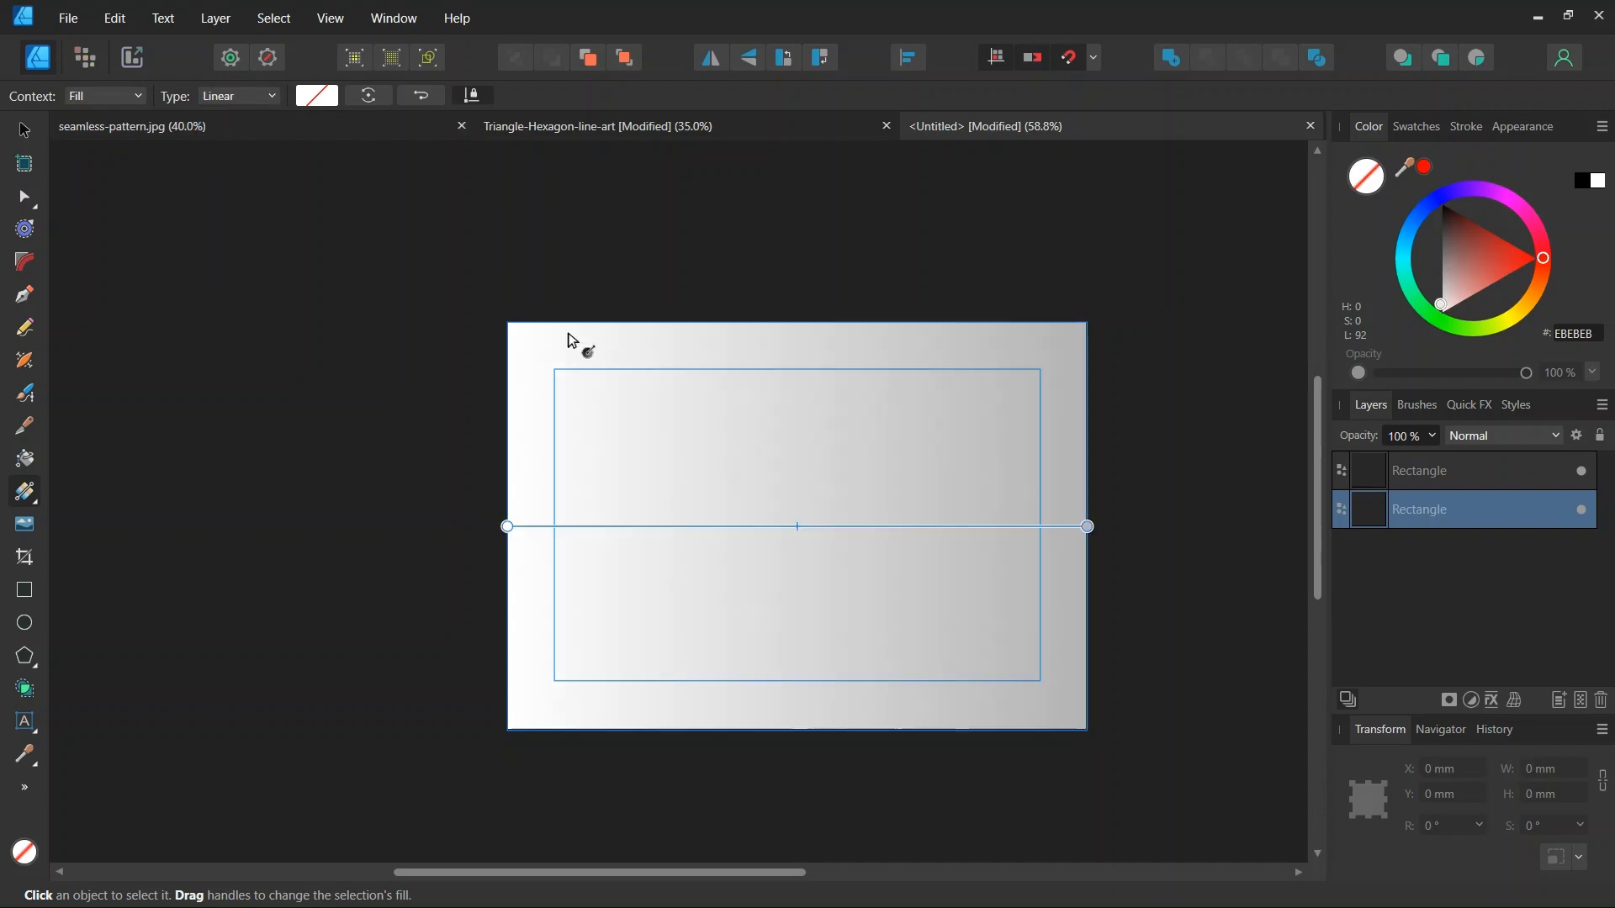
pyautogui.scroll(-1, 658, 280)
pyautogui.moveTo(602, 217); pyautogui.dragTo(928, 759)
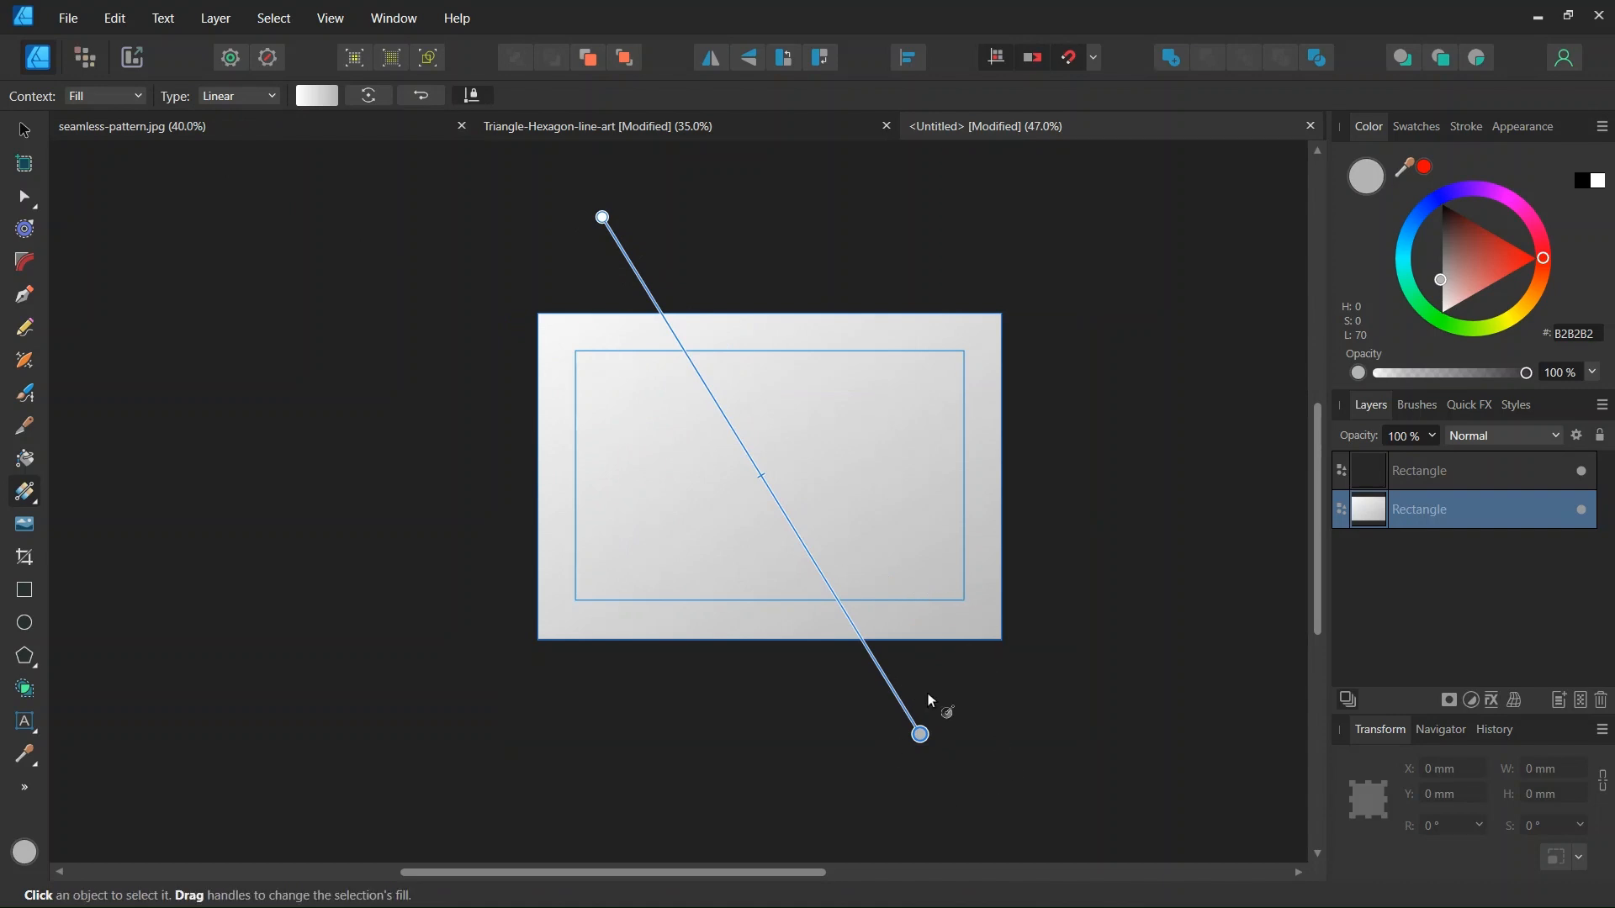
pyautogui.scroll(-1, 931, 698)
pyautogui.scroll(1, 940, 688)
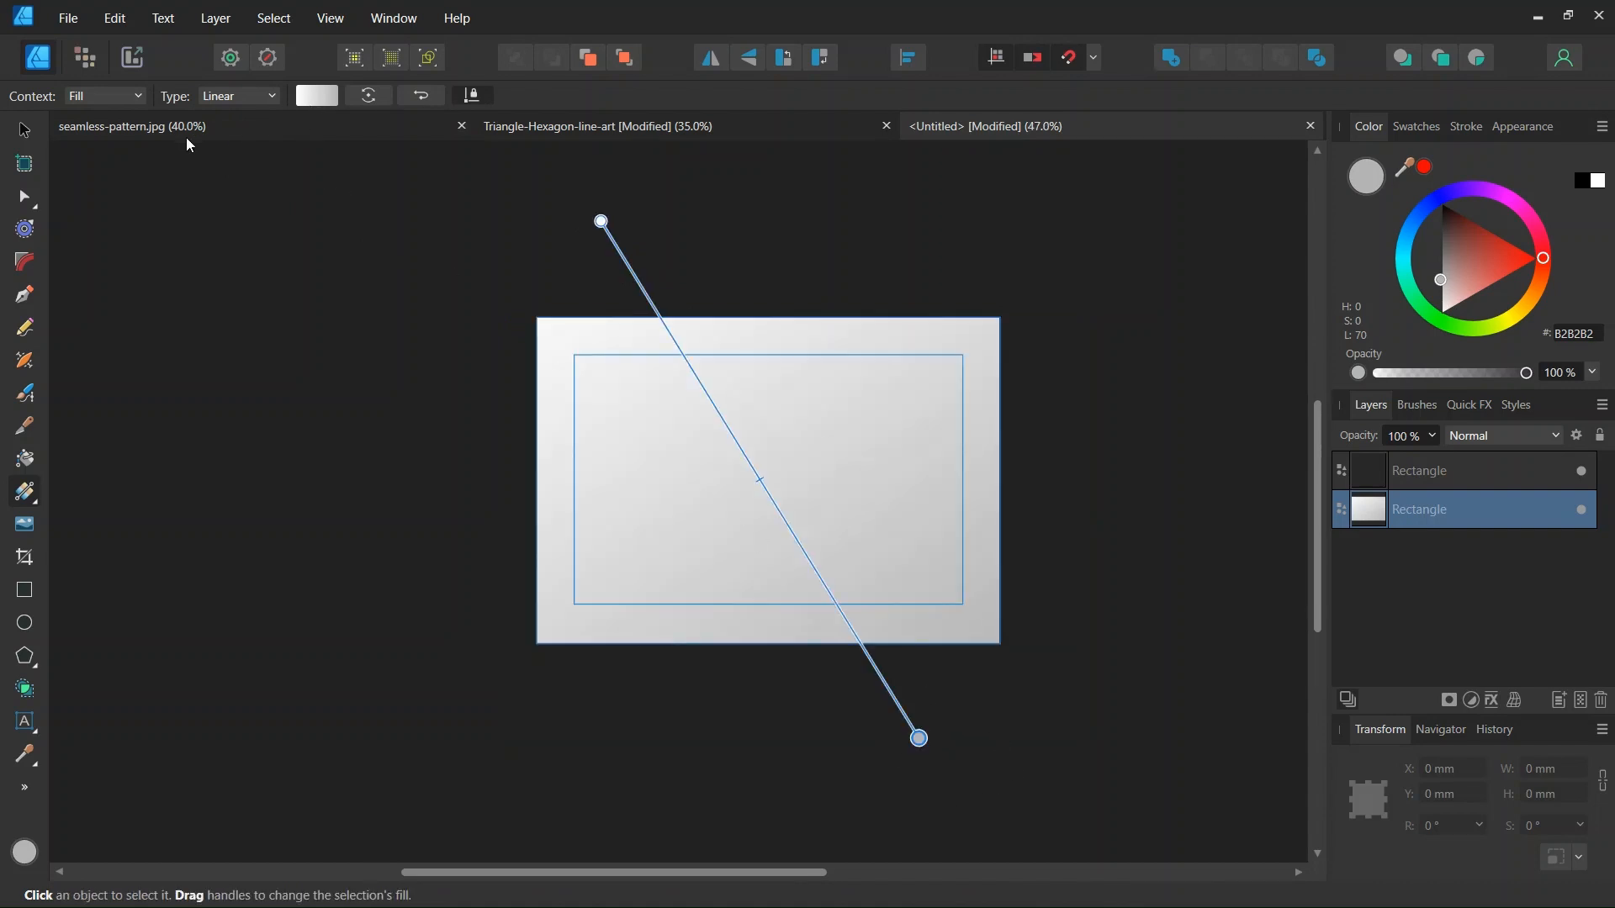
# - Set the gradient's start stop to the dark blue 000B47
pyautogui.click(317, 96)
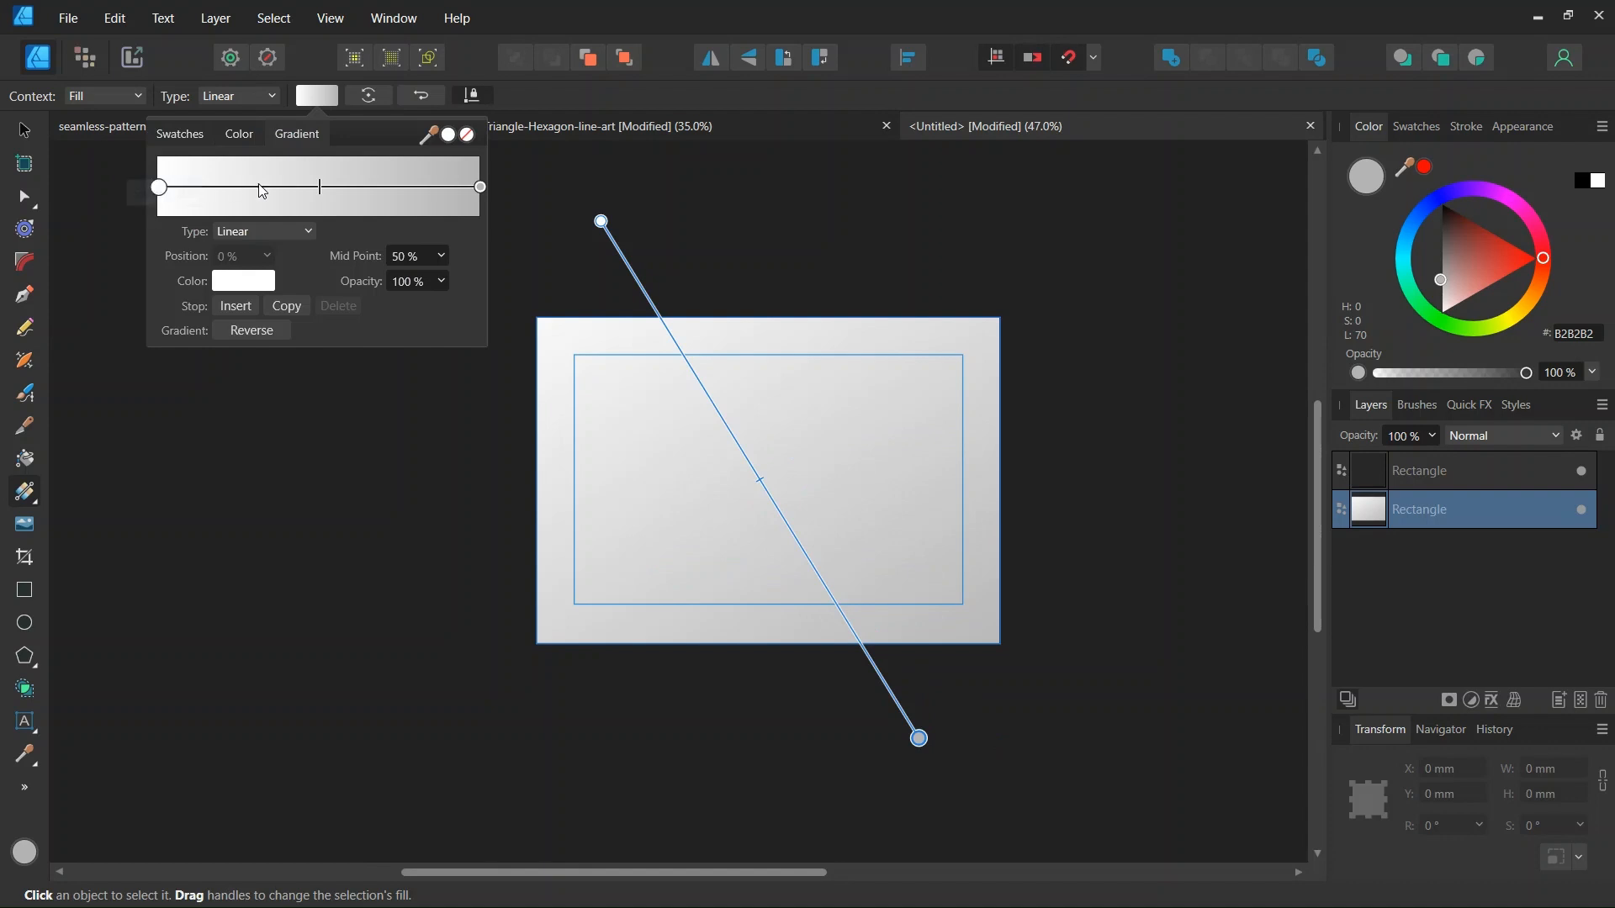
pyautogui.click(244, 283)
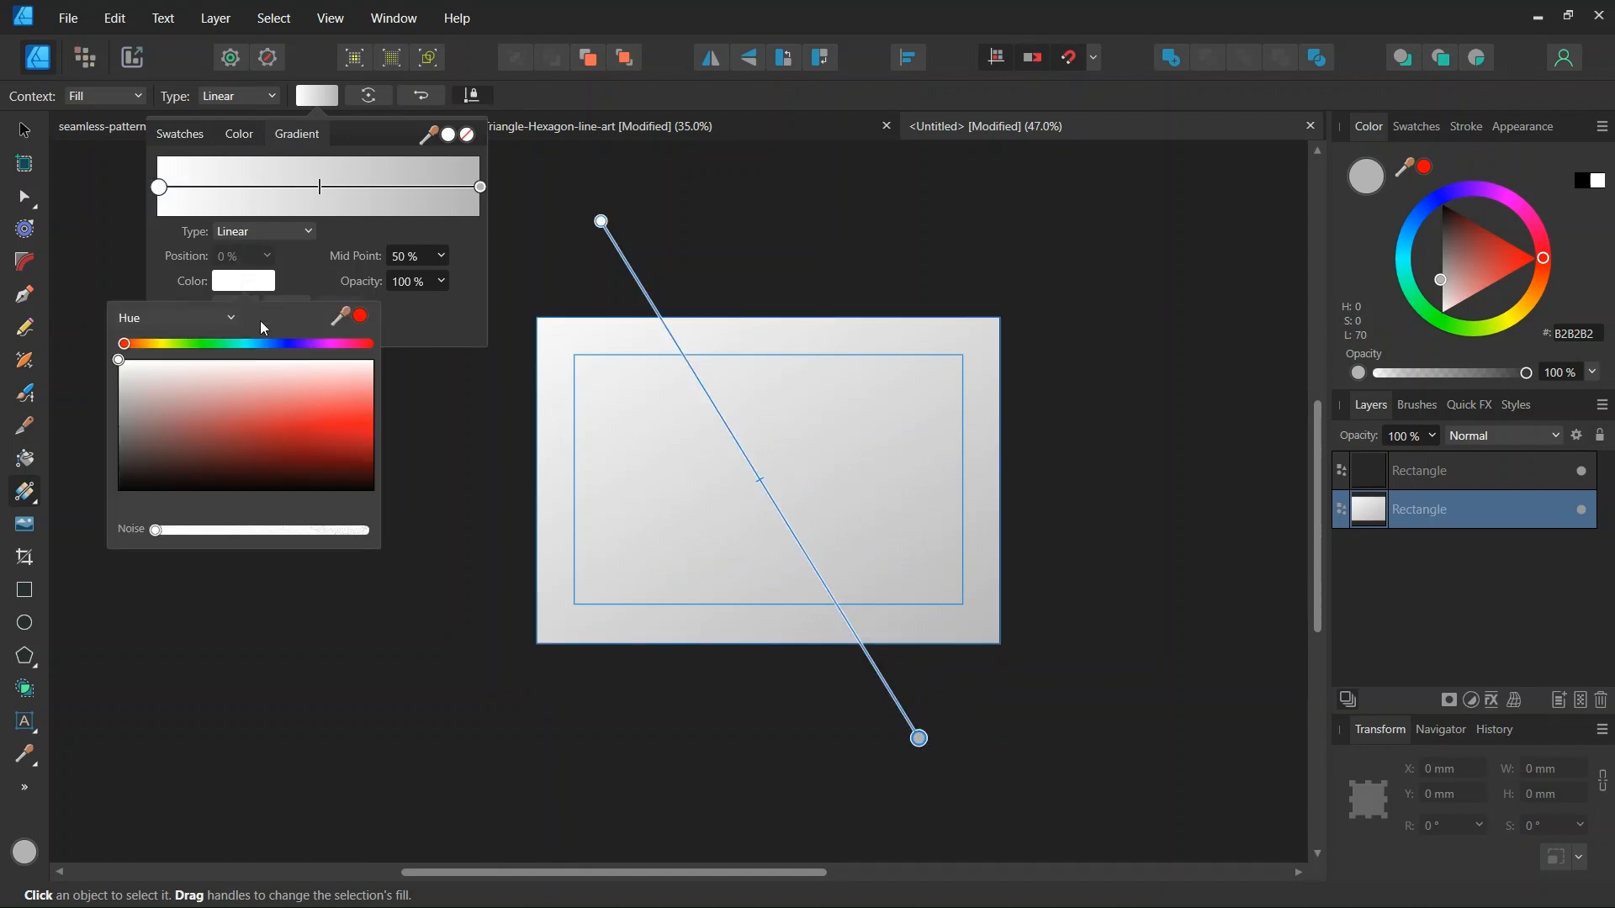
pyautogui.click(280, 343)
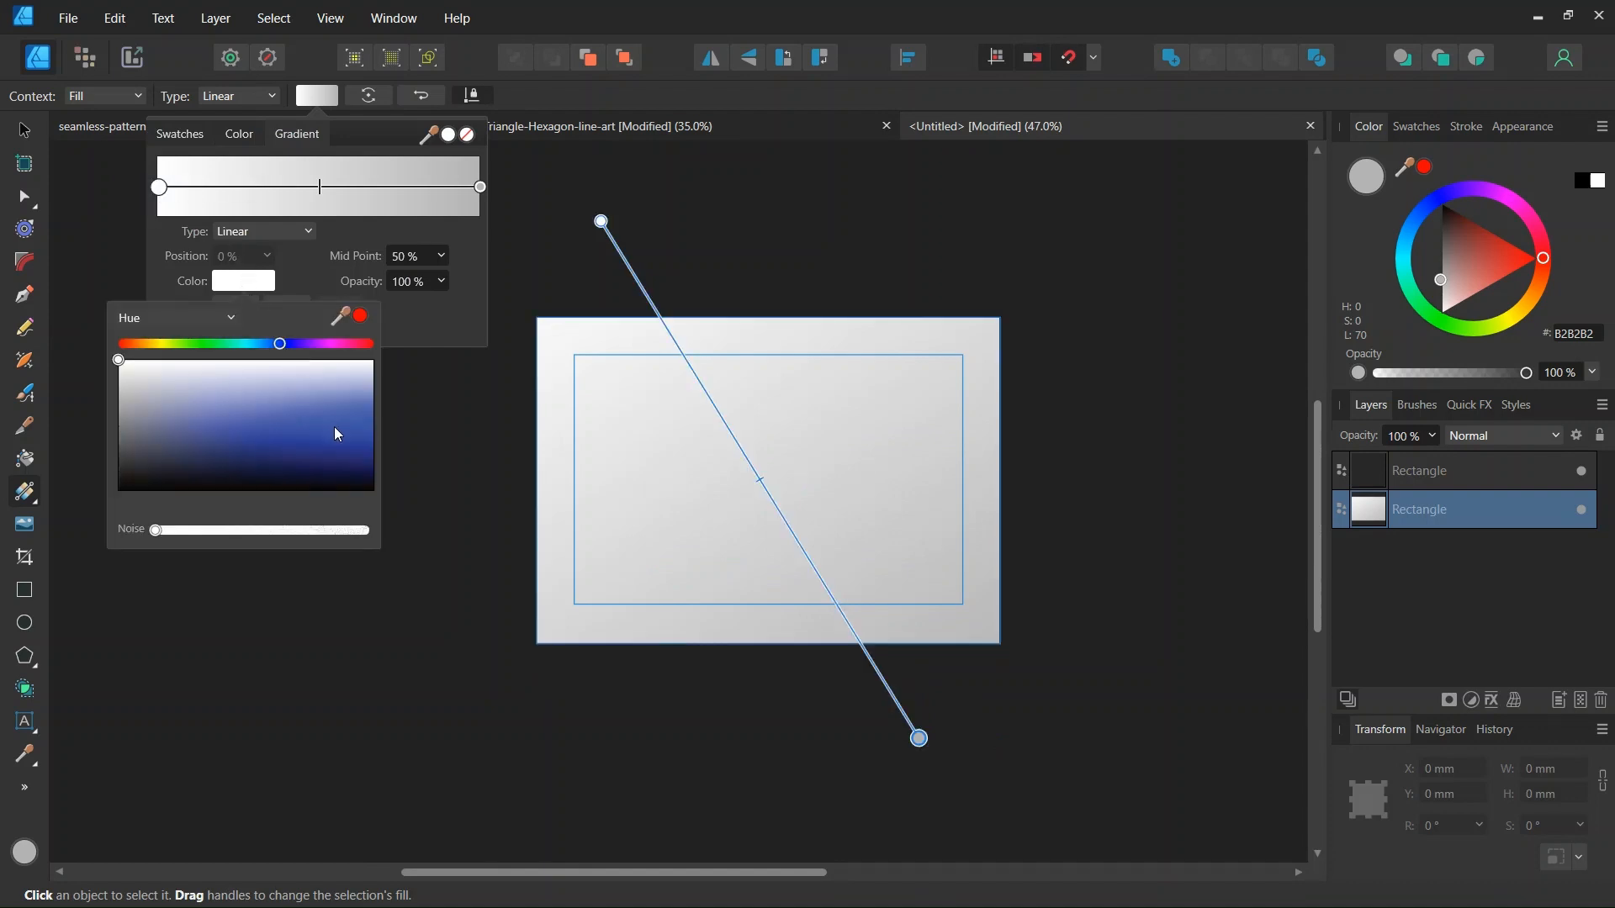
pyautogui.moveTo(338, 433); pyautogui.dragTo(392, 472)
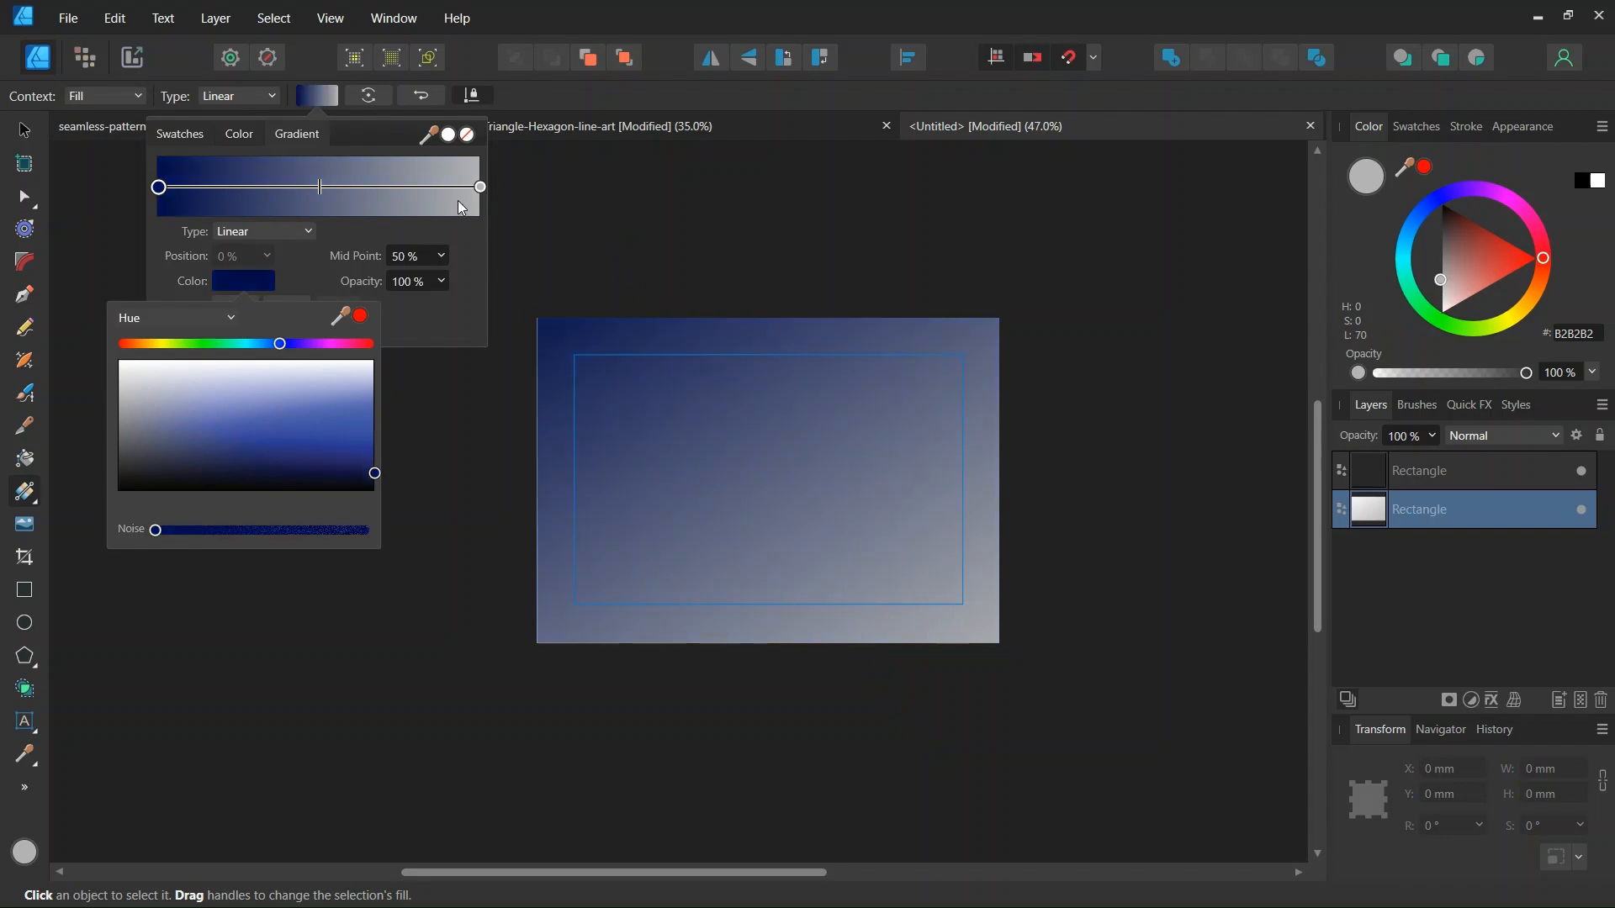
# - Set the gradient's end stop to the near-black navy 000724
pyautogui.click(481, 187)
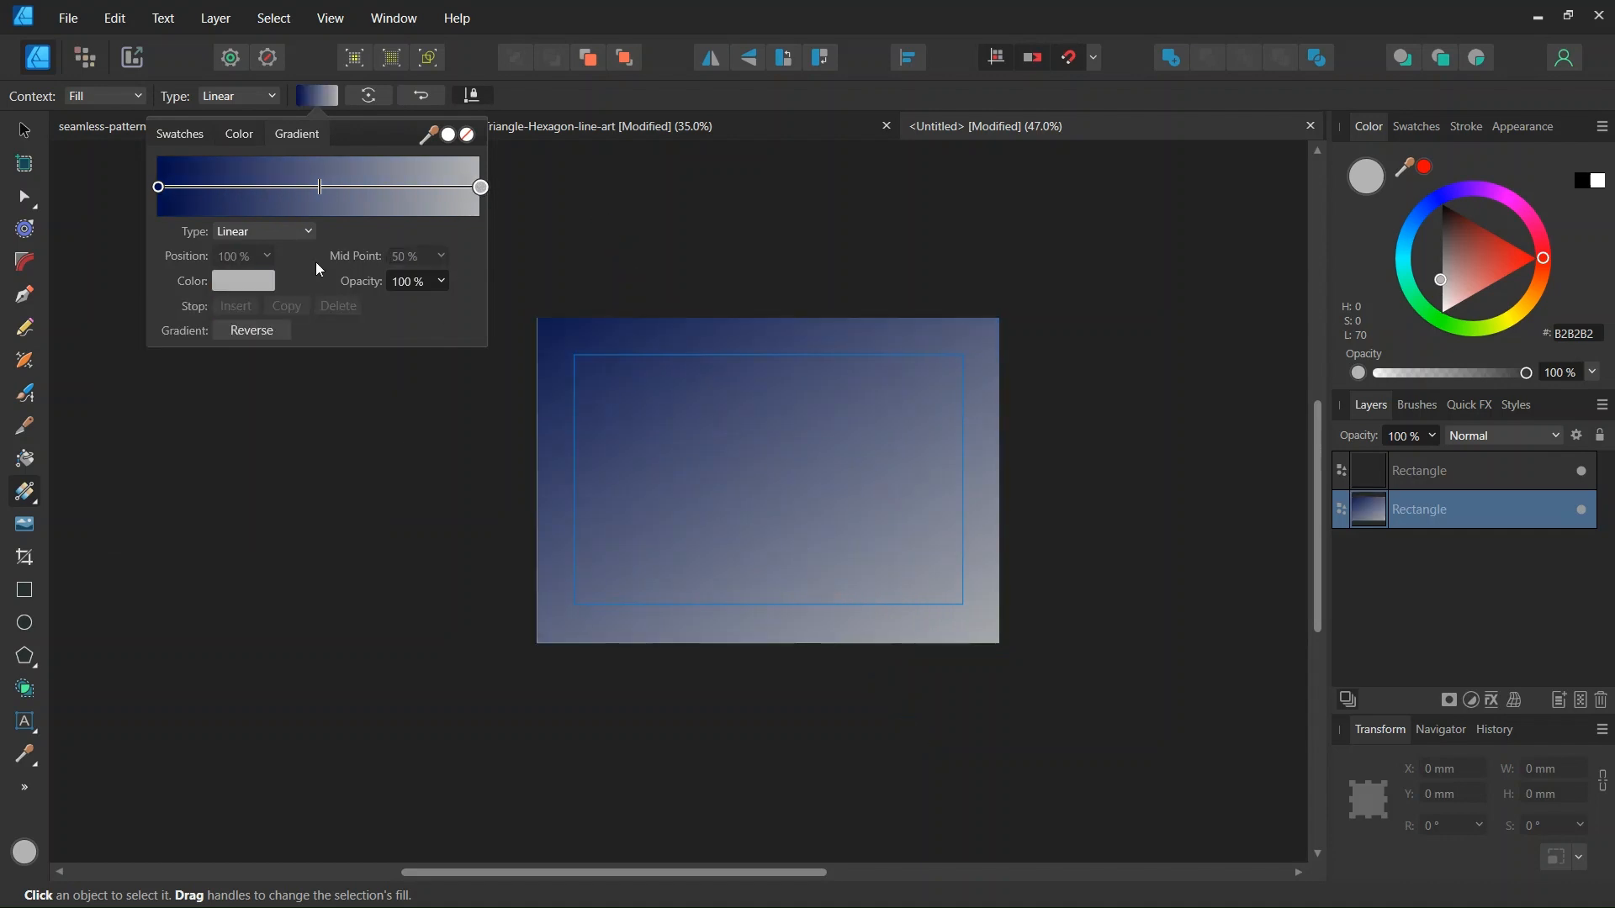
pyautogui.click(254, 279)
pyautogui.click(281, 344)
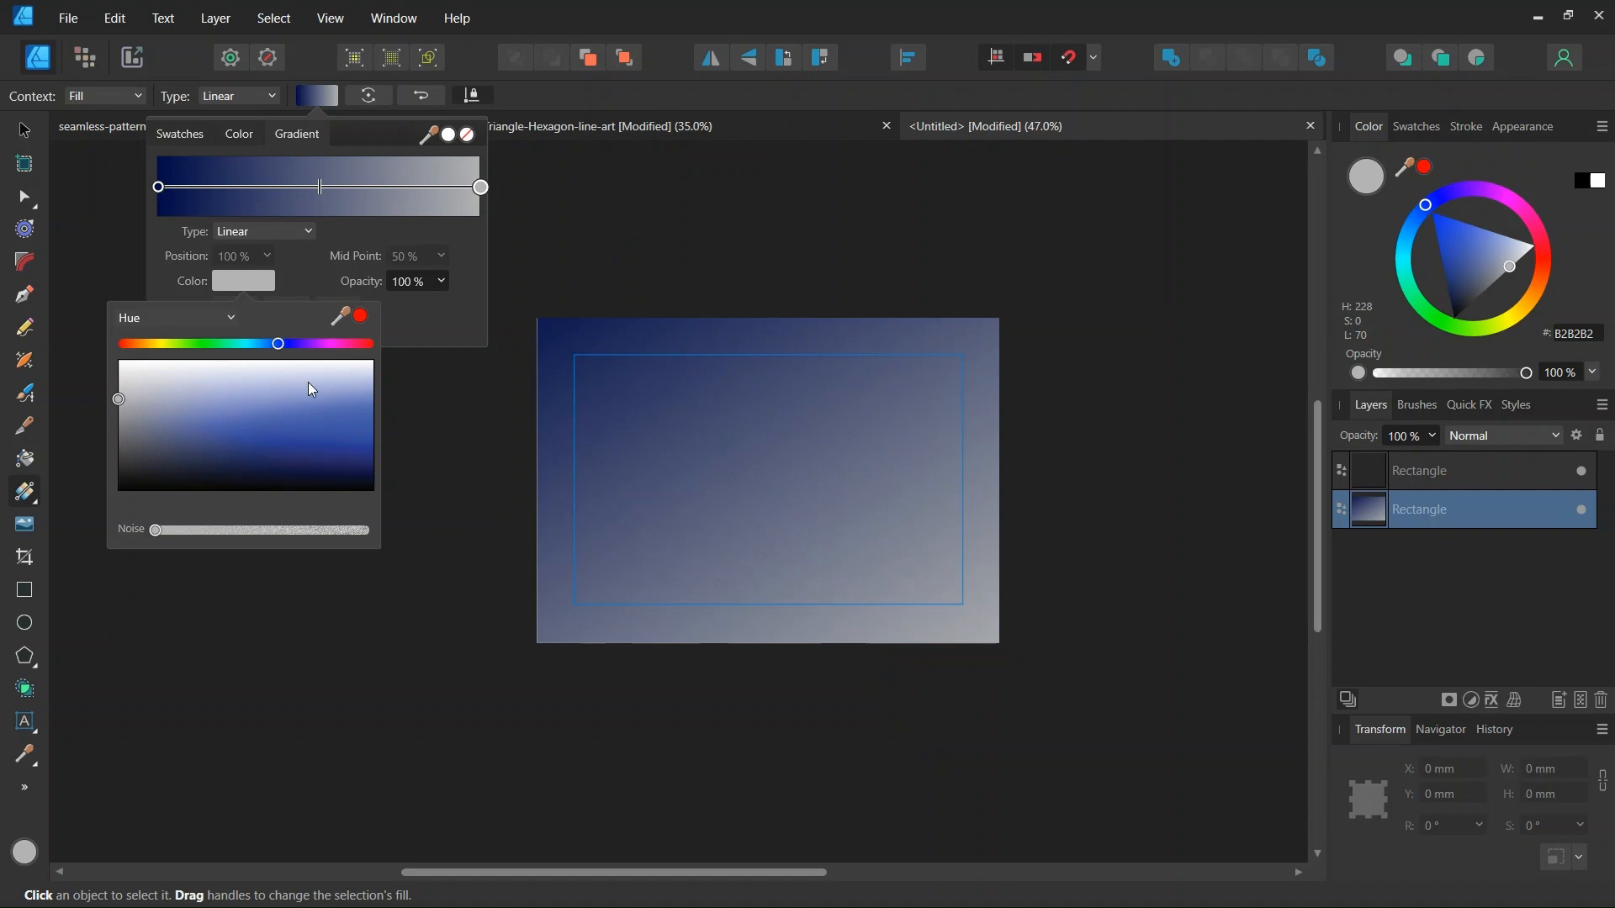
pyautogui.moveTo(355, 457); pyautogui.dragTo(386, 490)
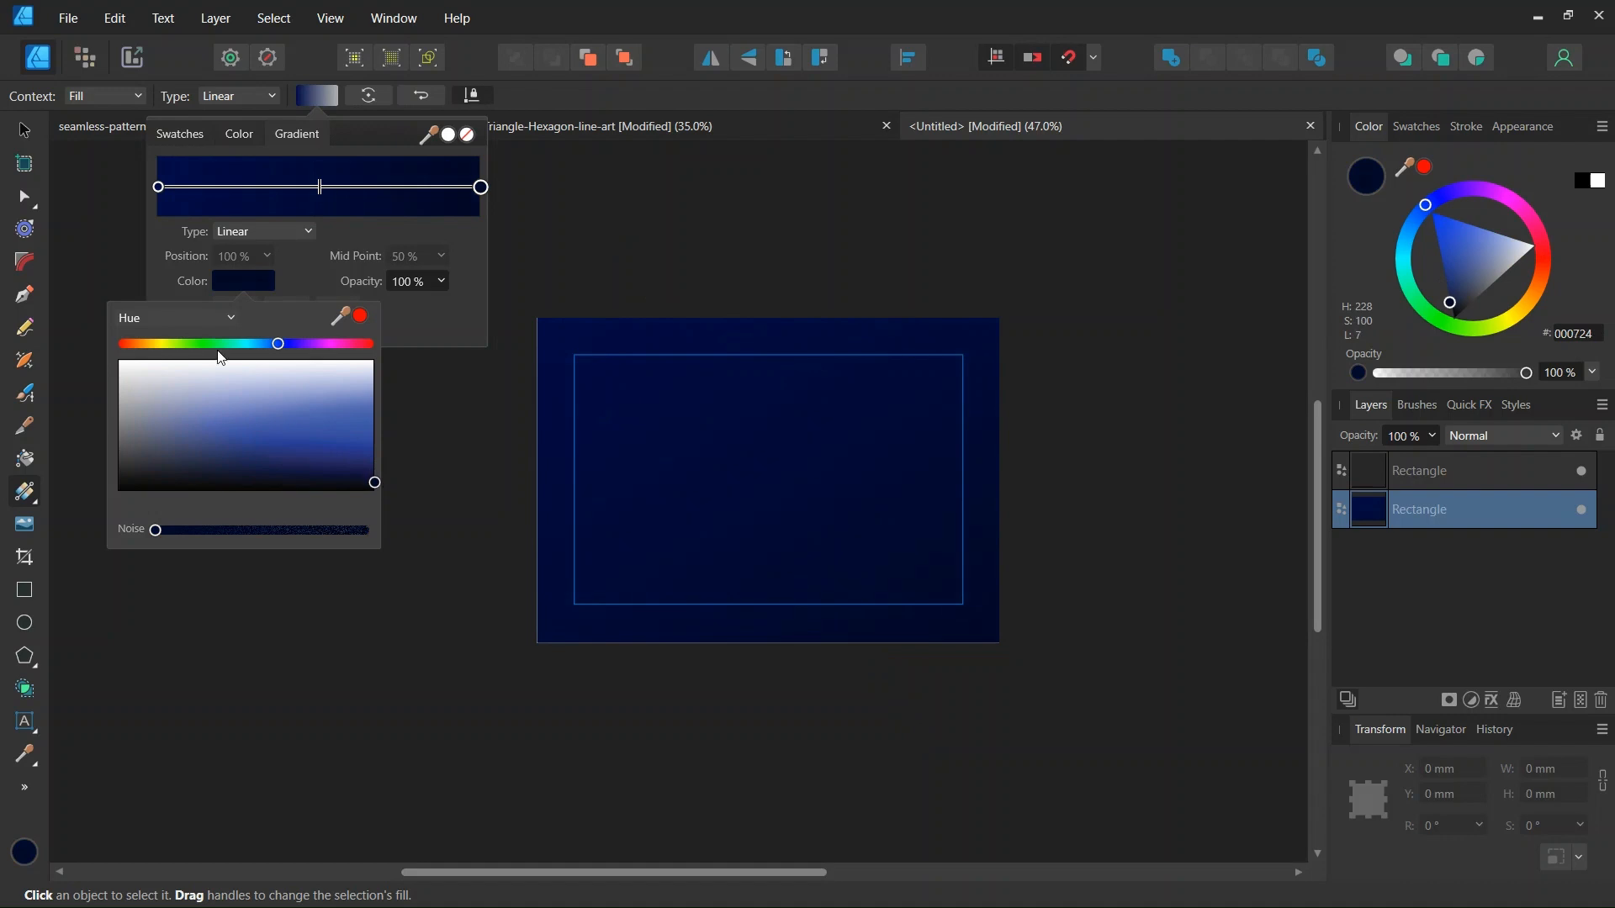
# - Add 17% noise to the gradient rectangle's fill colour
pyautogui.click(23, 132)
pyautogui.click(23, 132)
pyautogui.click(26, 132)
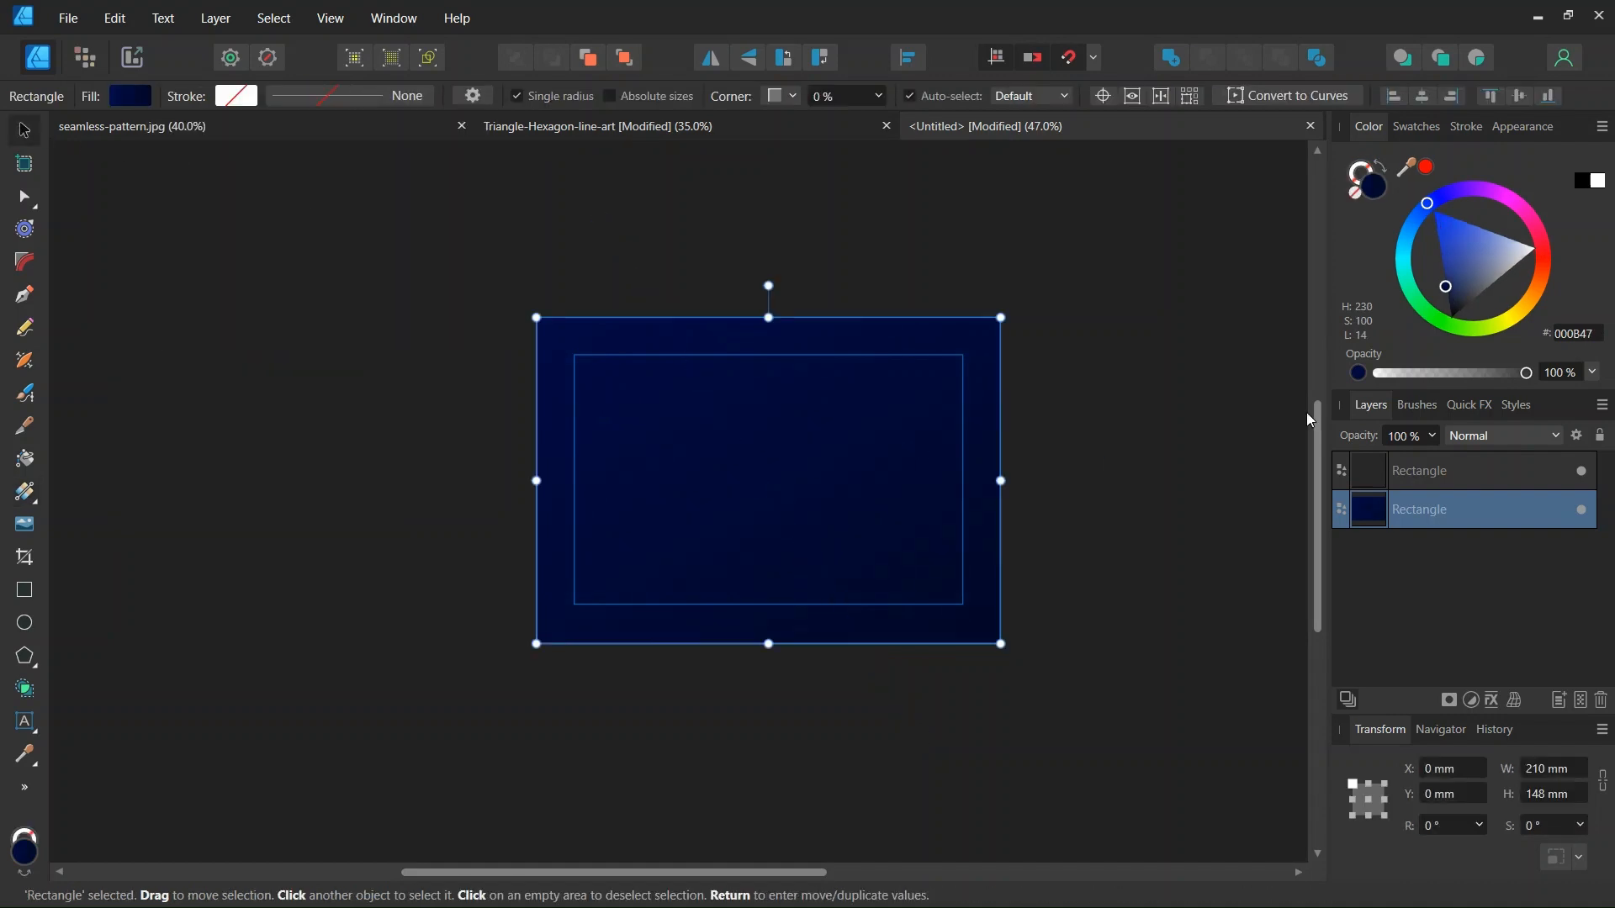
pyautogui.click(1359, 373)
pyautogui.moveTo(1387, 375); pyautogui.dragTo(1409, 385)
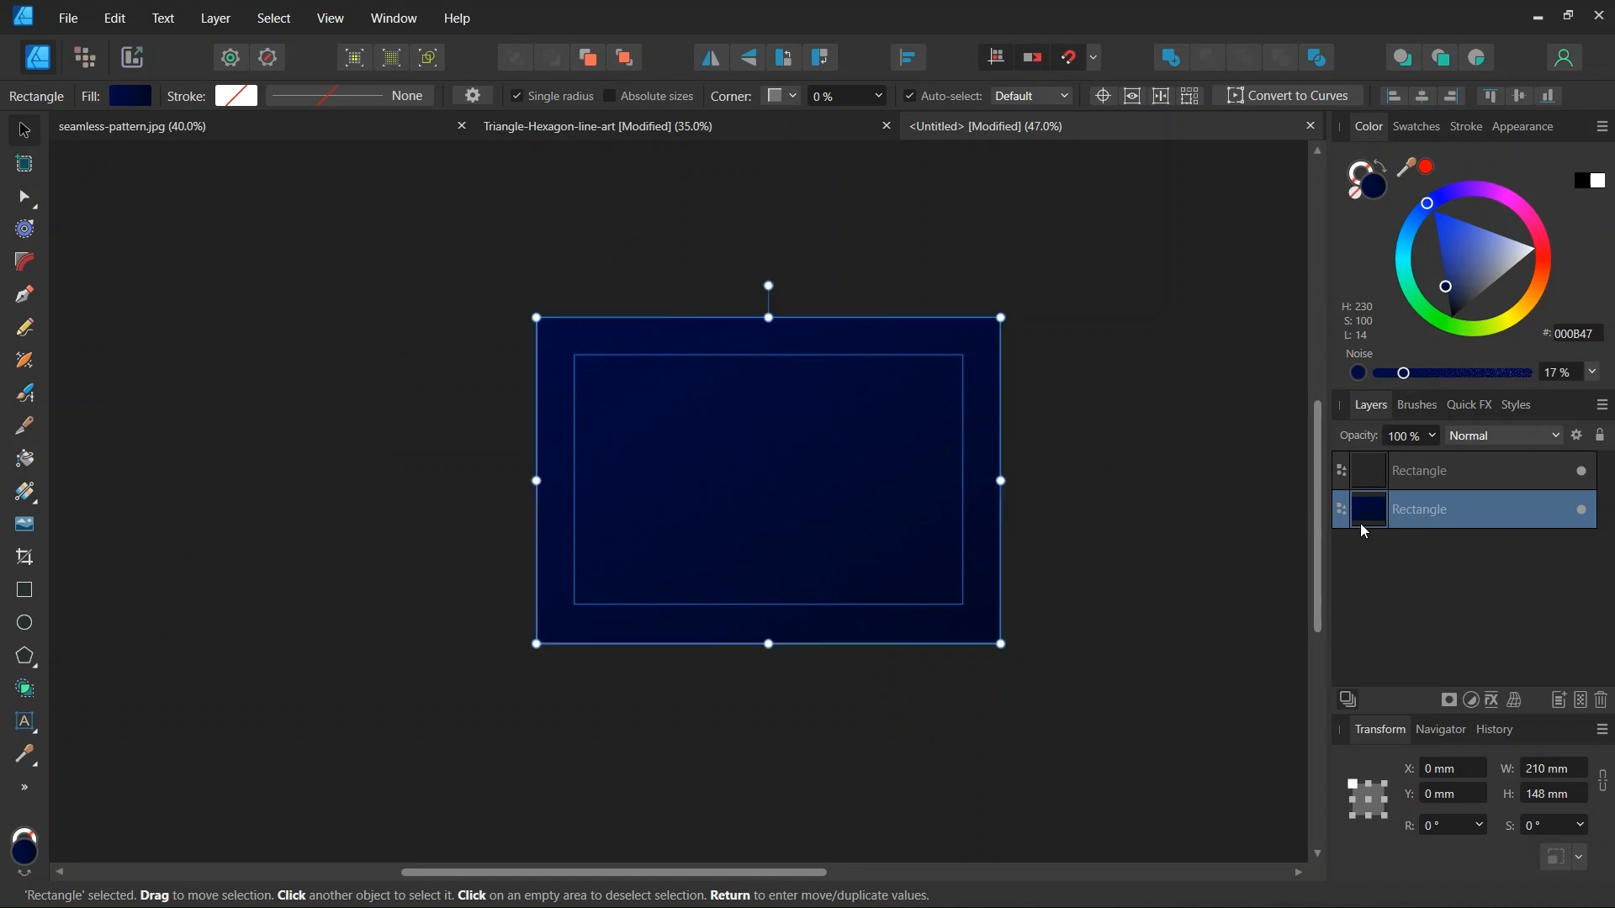
# - Flood-fill the upper rectangle's area with the Triangle-Hexagon-line-art-tuto image as a repeating bitmap fill, without any fit mode
pyautogui.click(1413, 473)
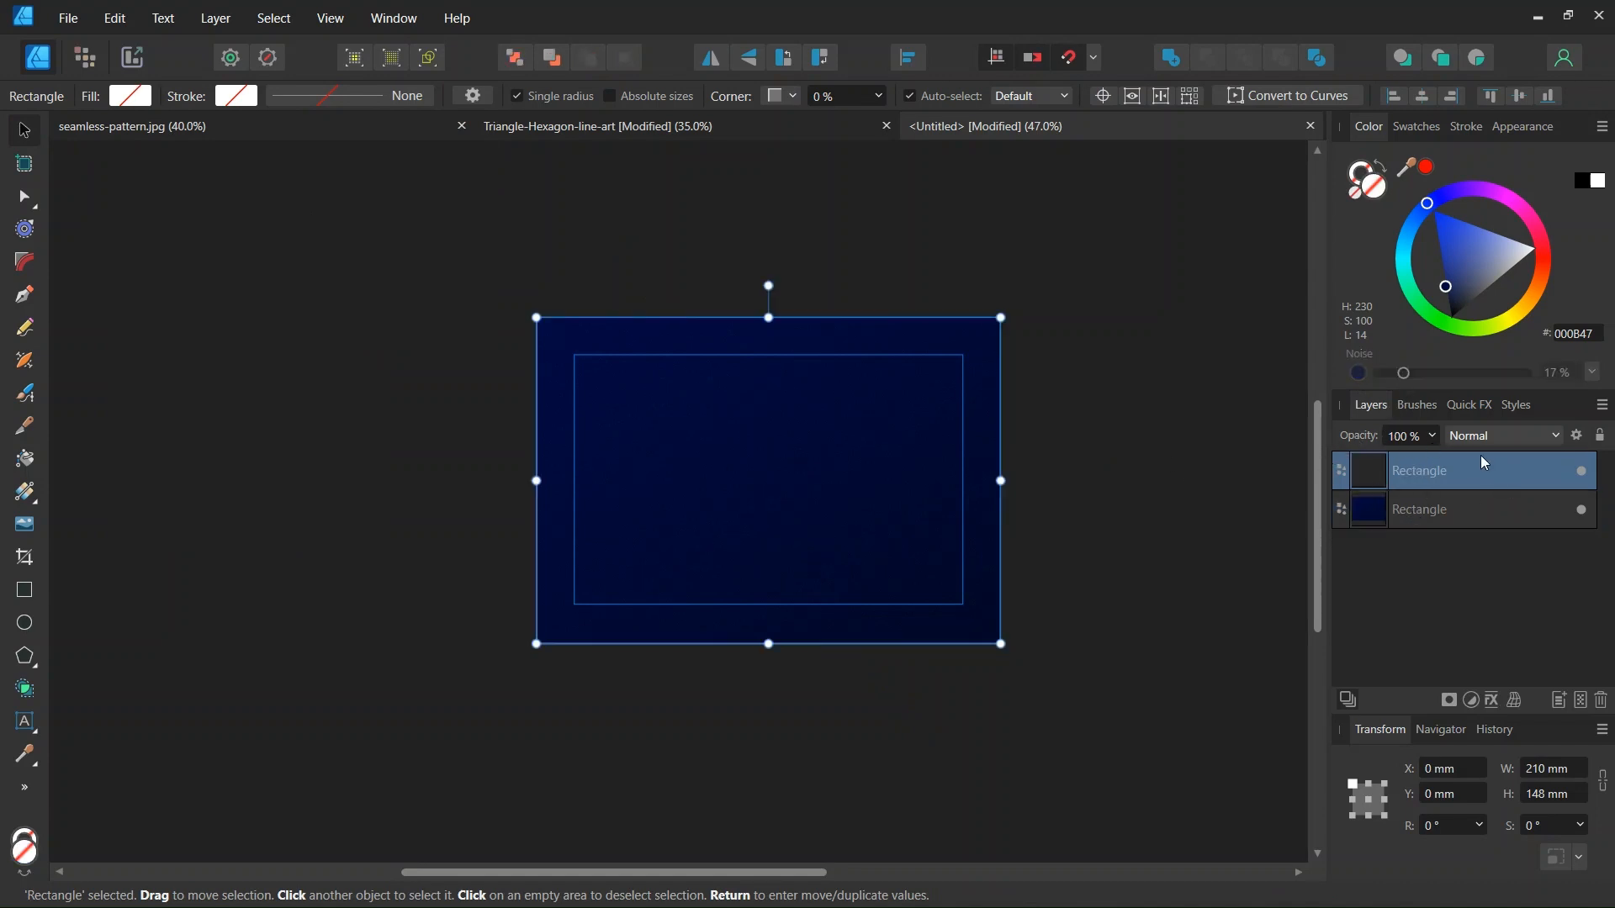
pyautogui.press('alt')
pyautogui.scroll(1, 818, 465)
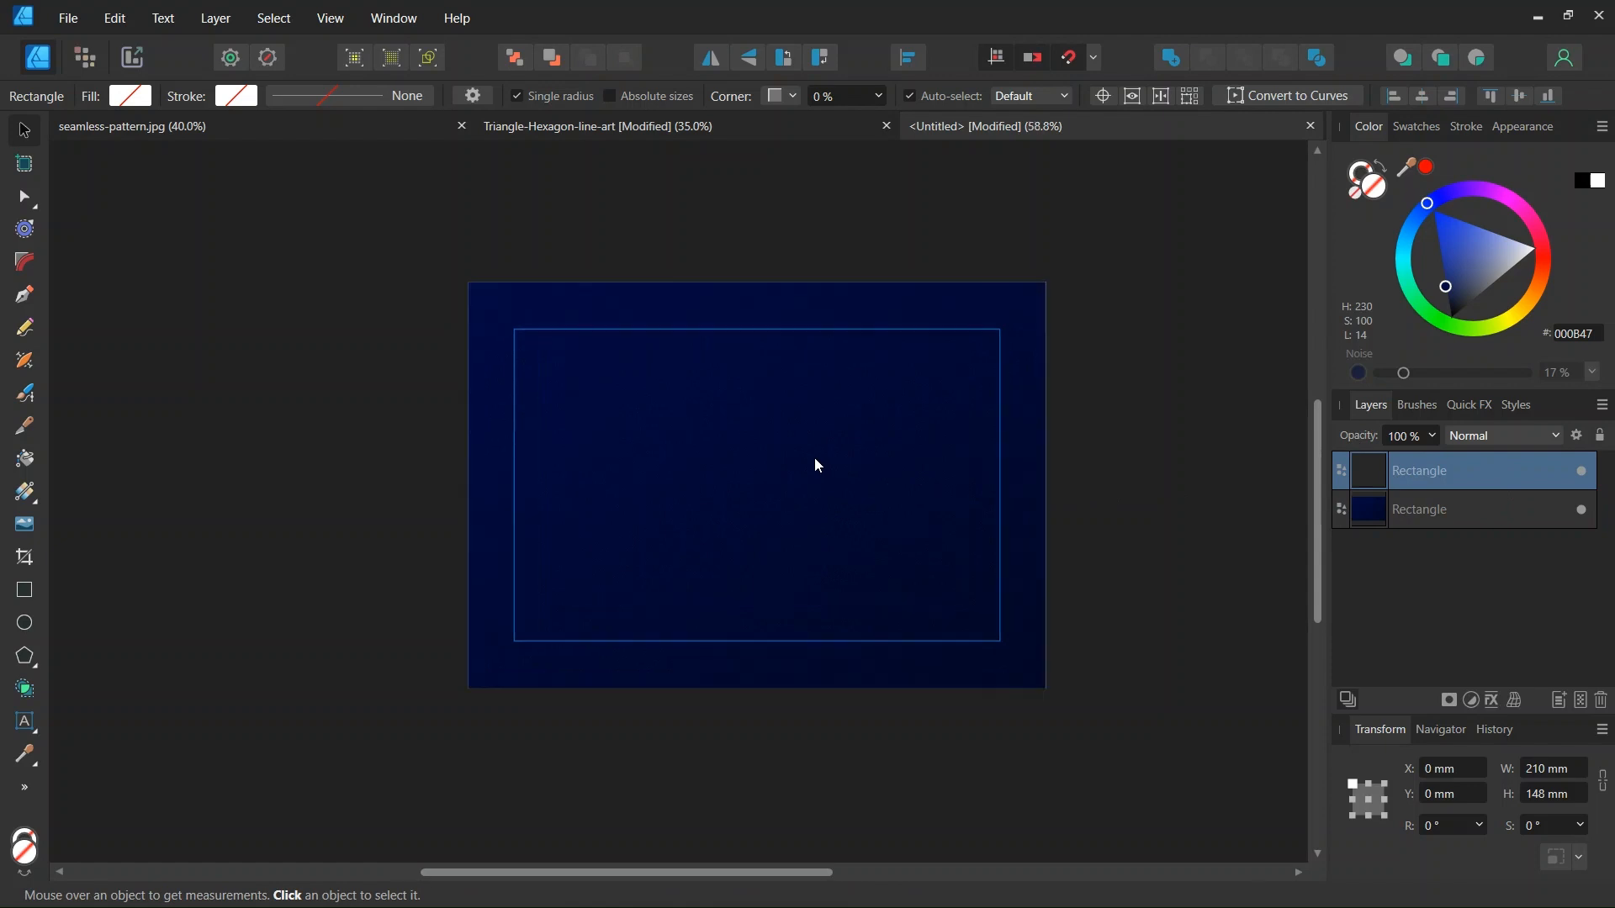
pyautogui.click(24, 463)
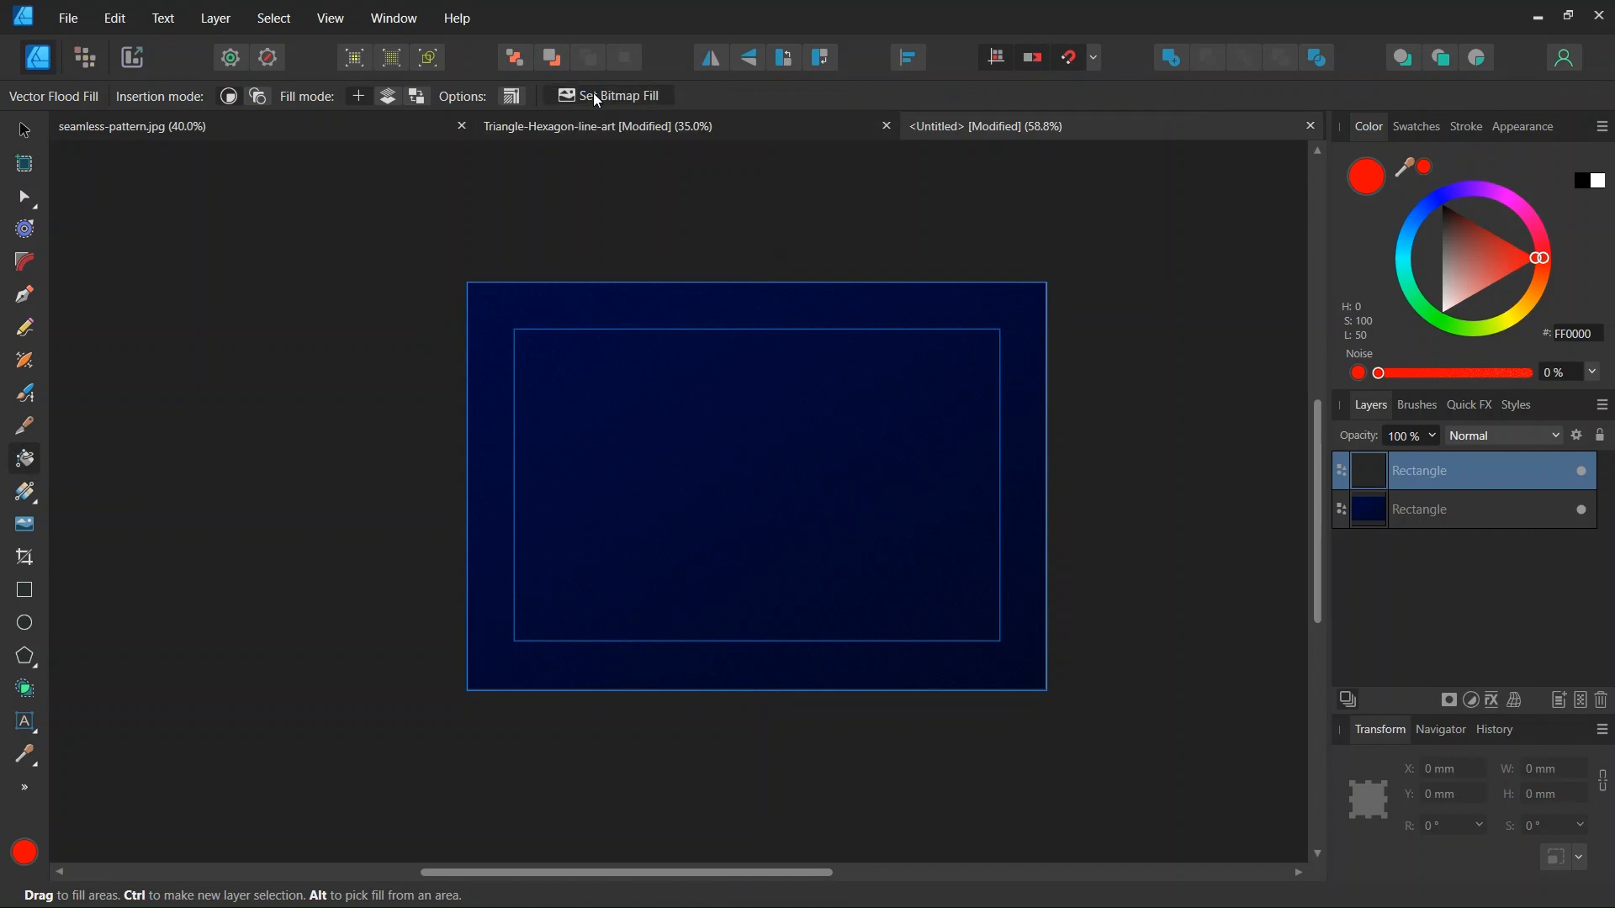
pyautogui.click(646, 87)
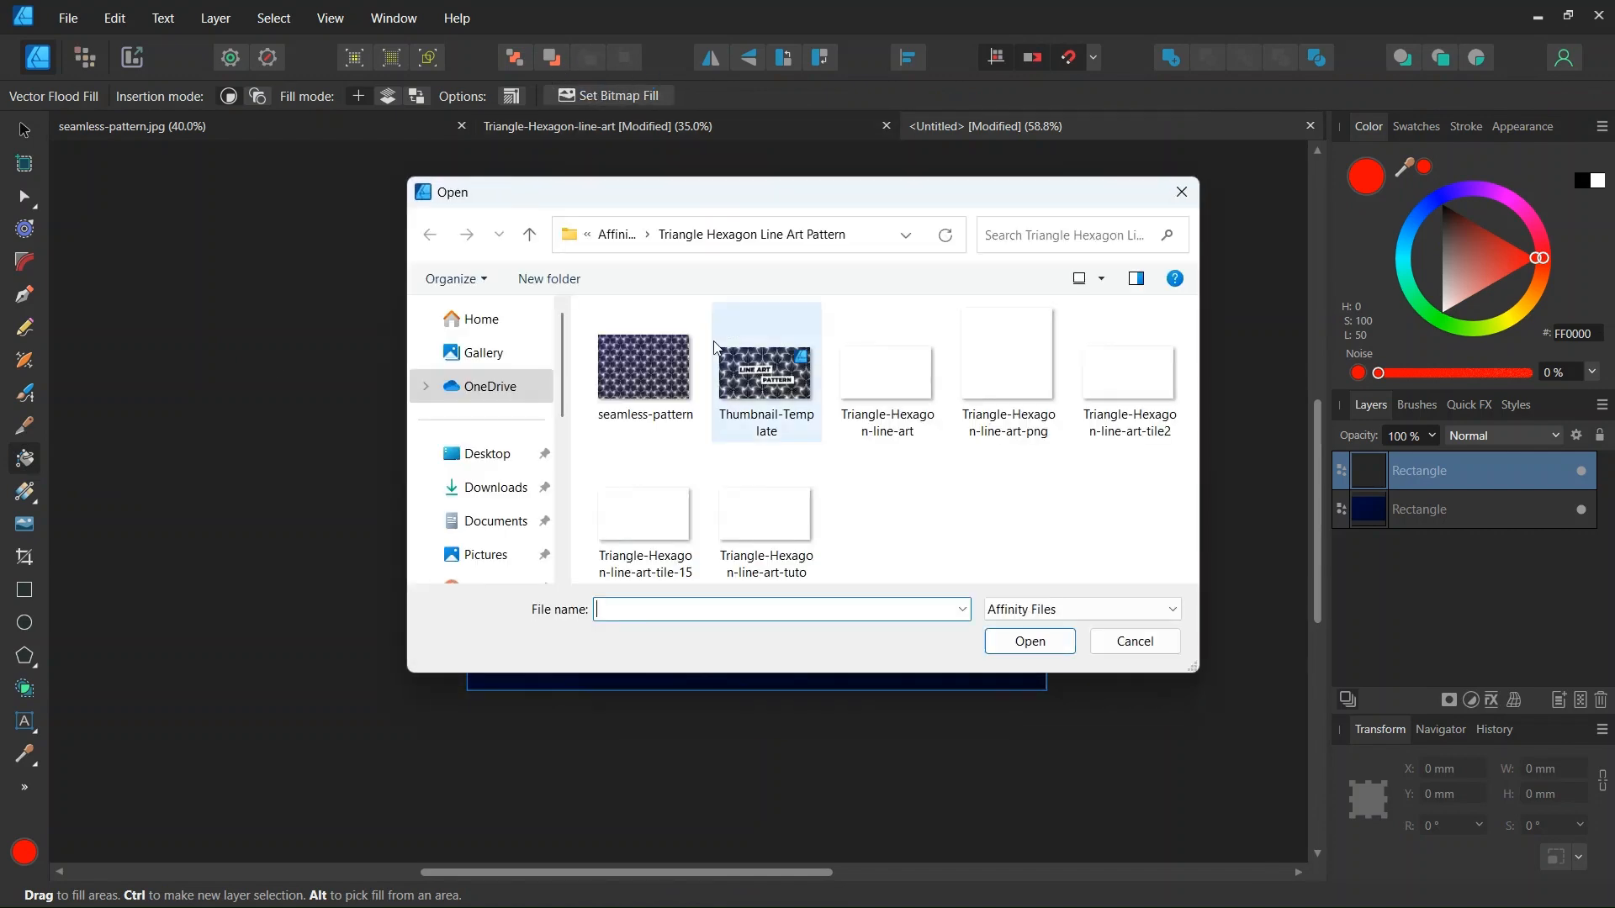
pyautogui.doubleClick(777, 517)
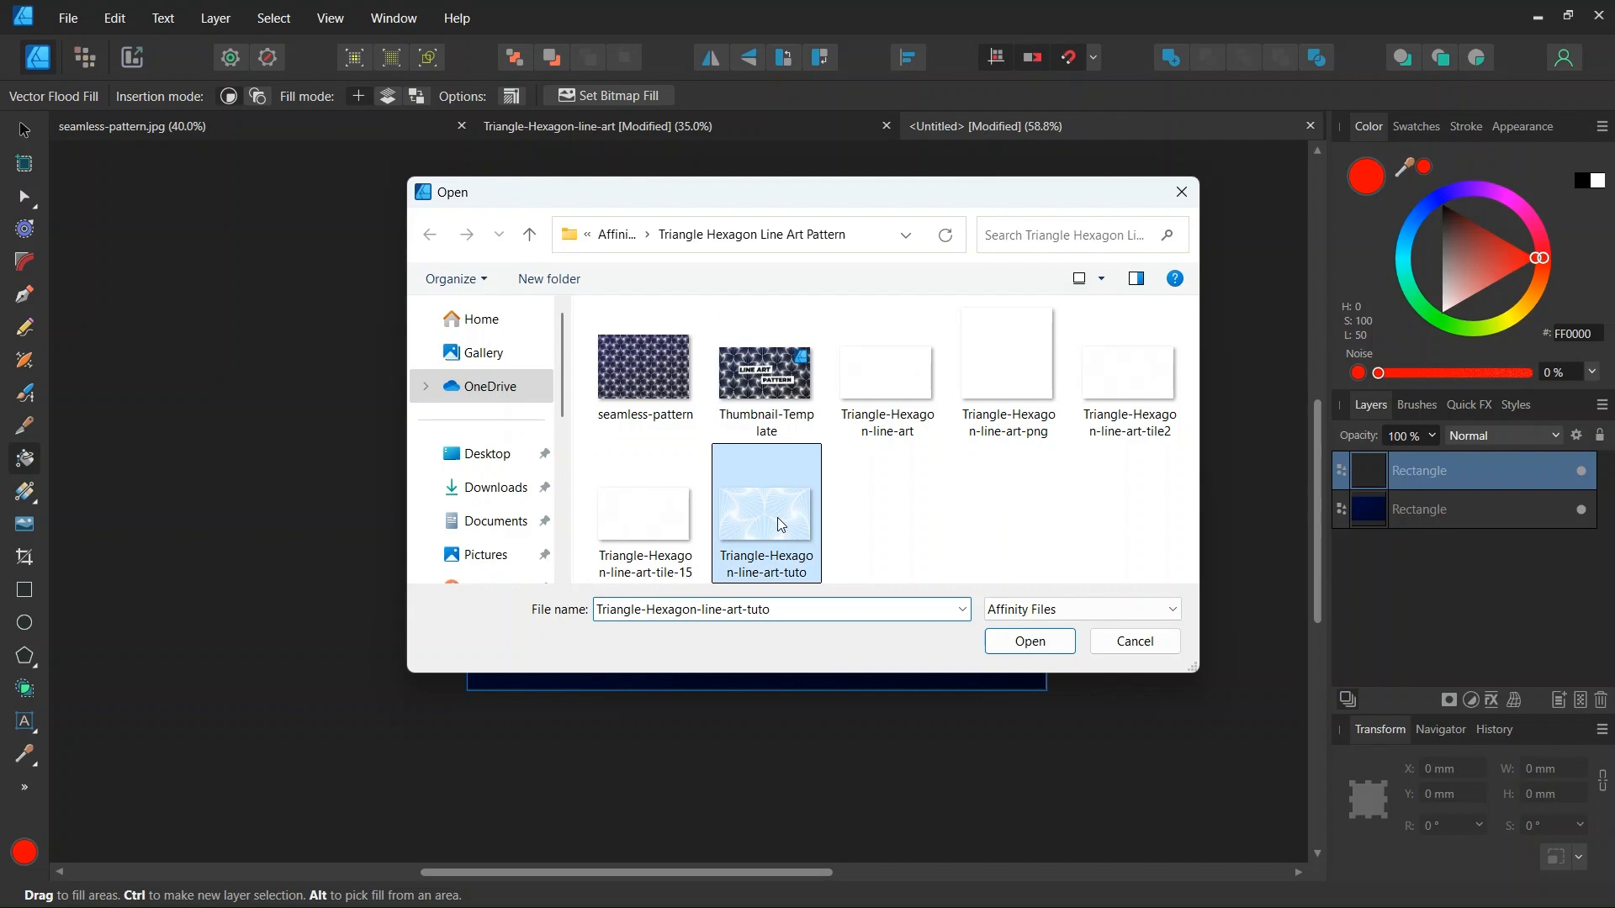
pyautogui.scroll(-2, 731, 464)
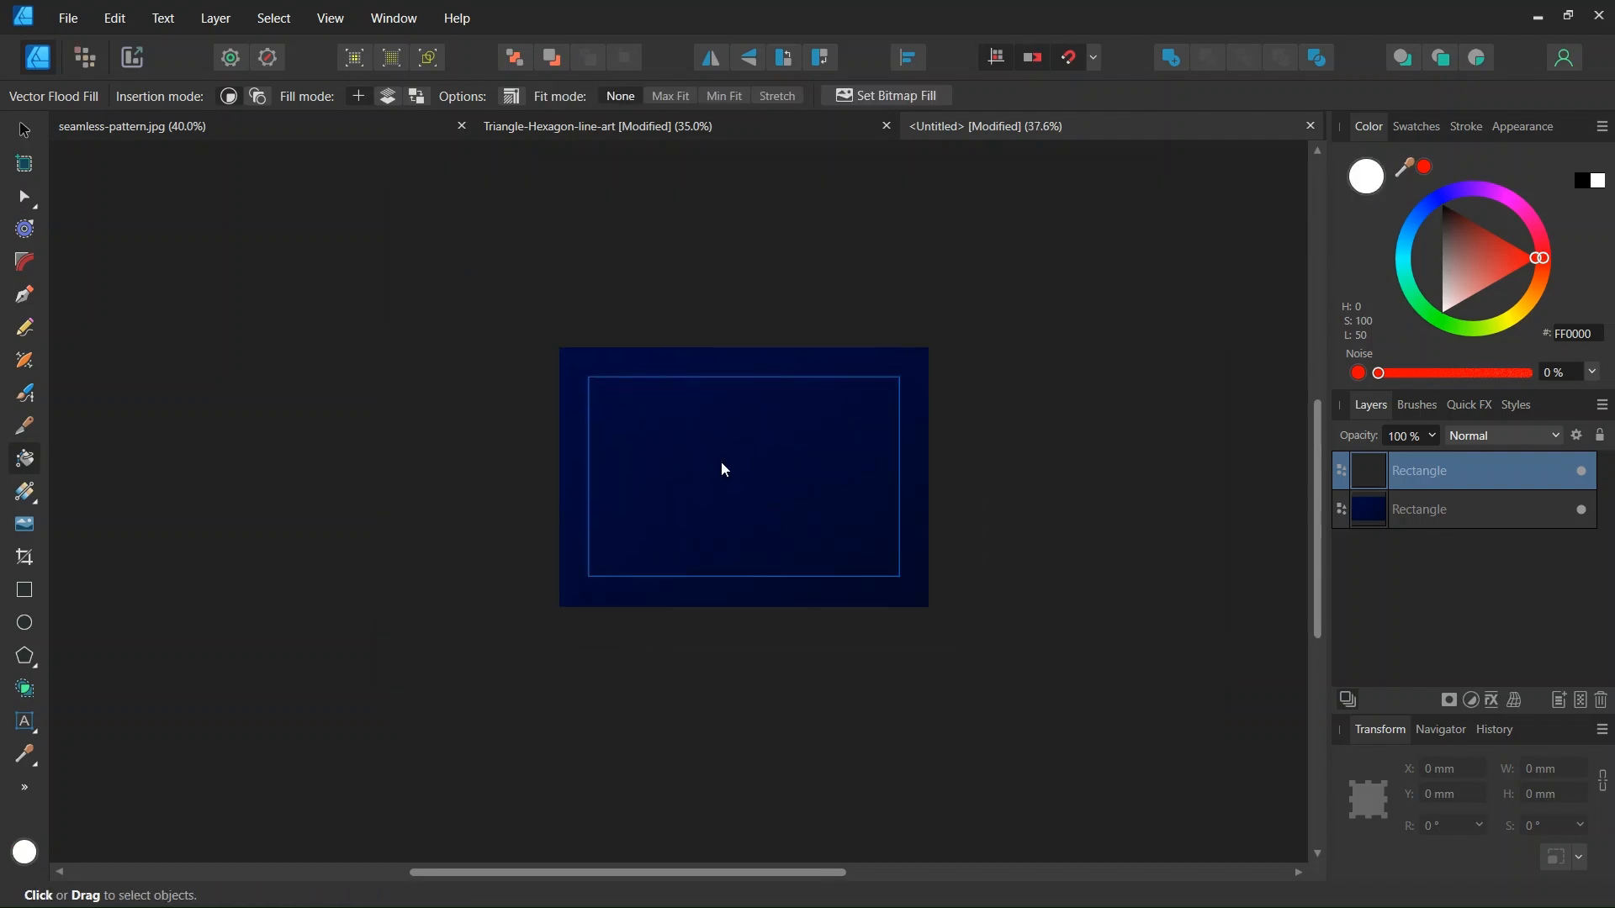
pyautogui.scroll(5, 732, 465)
pyautogui.click(737, 450)
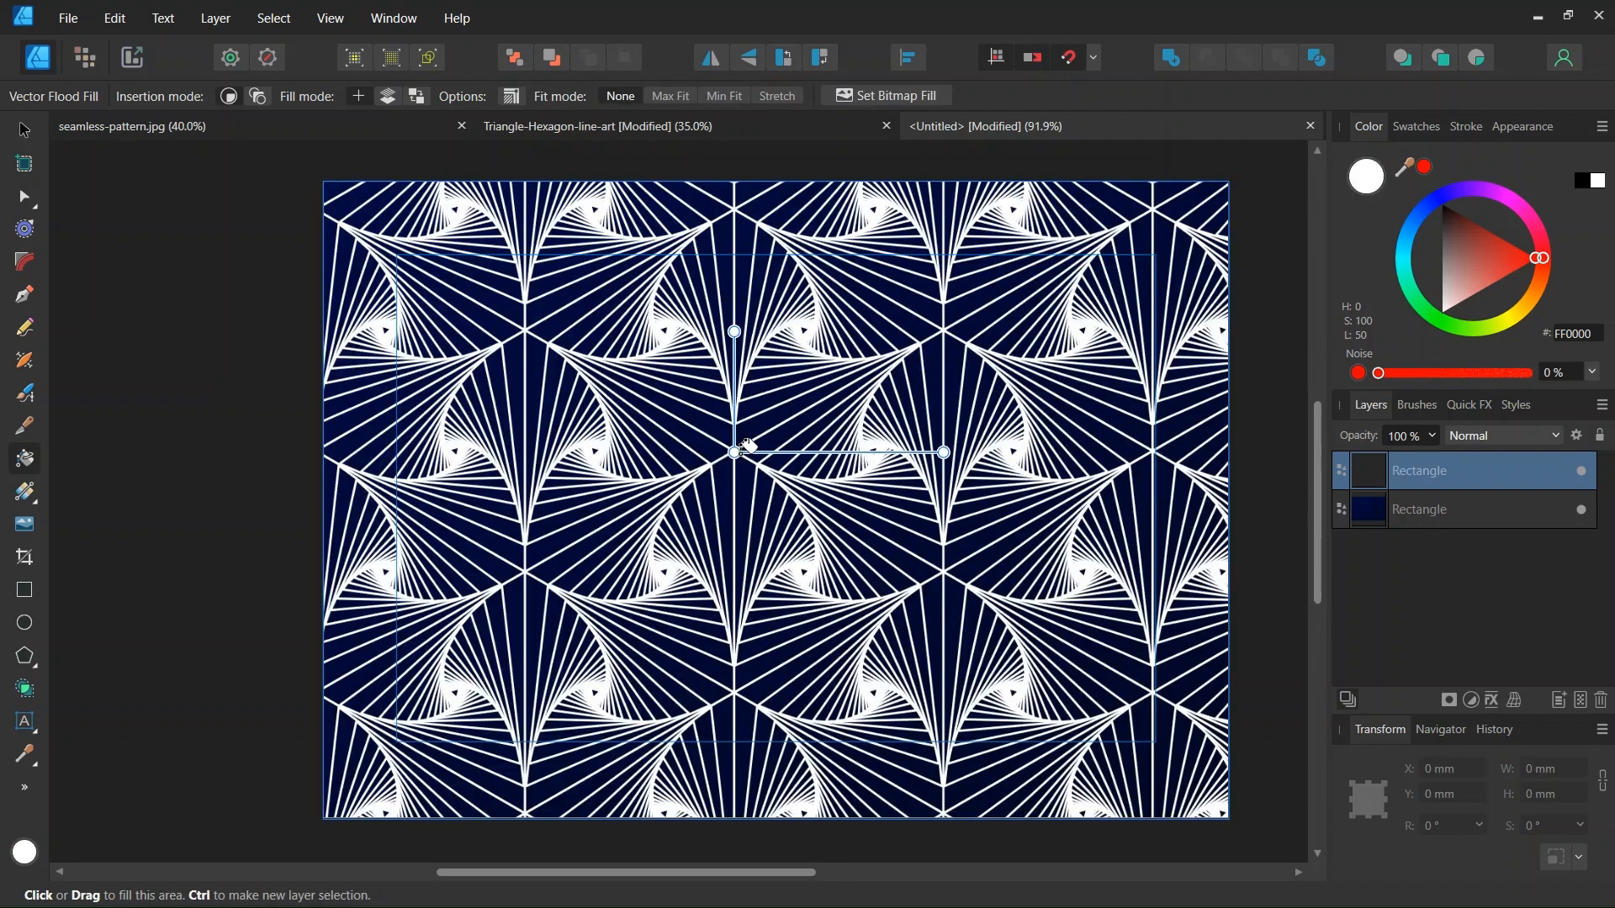
# - Scale the line art bitmap fill down to a little under half its tile size, keeping its axis horizontal
pyautogui.scroll(-1, 736, 453)
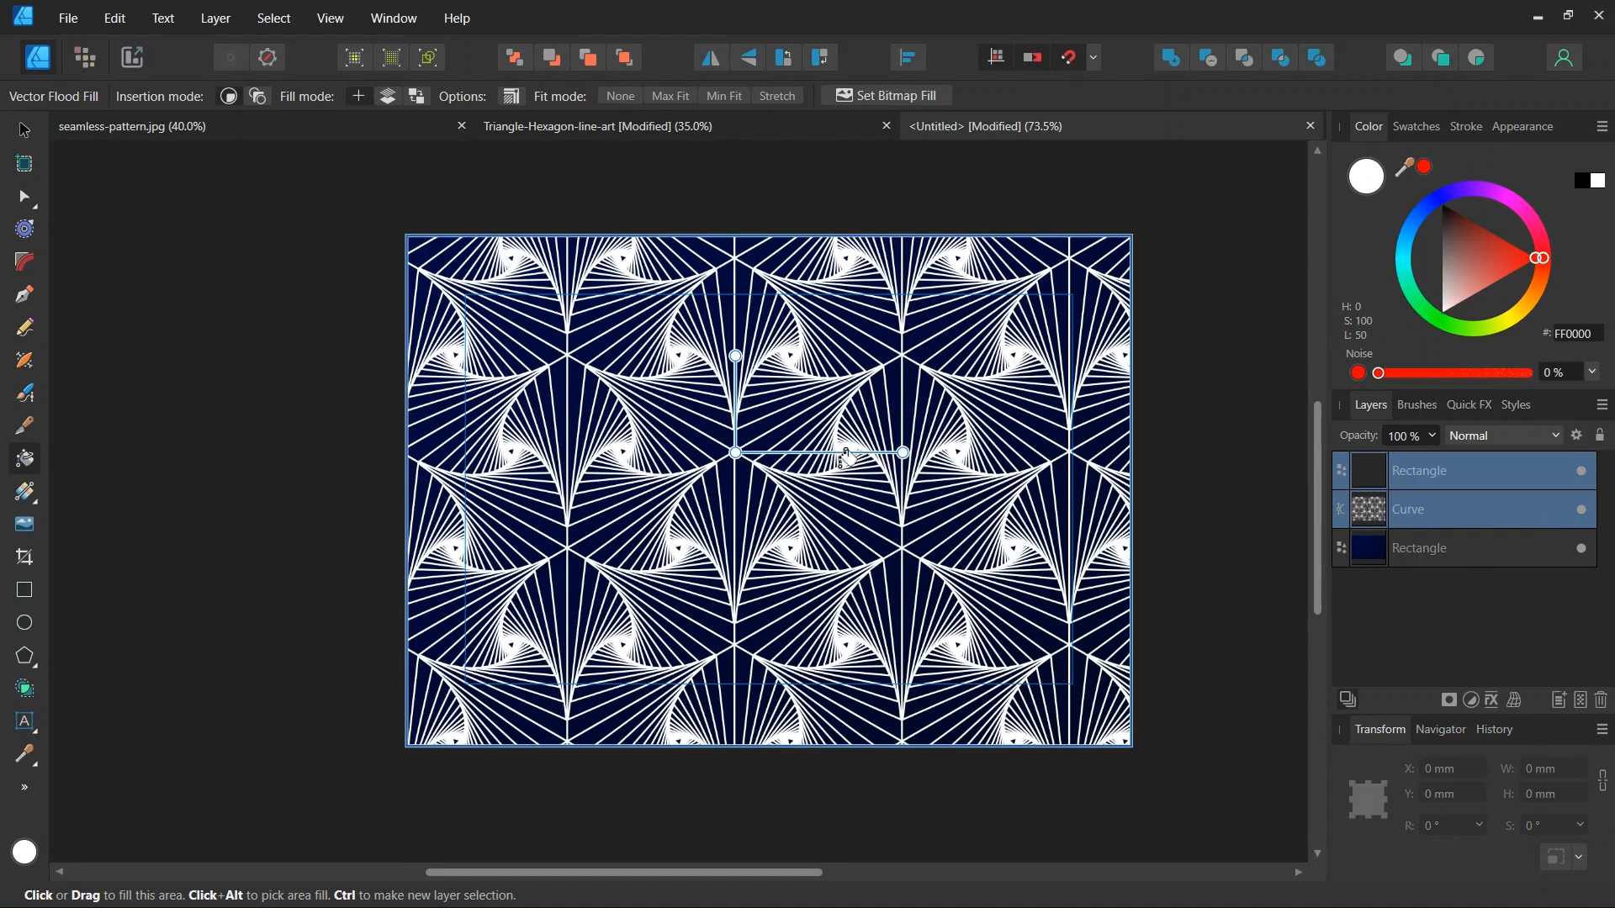
pyautogui.scroll(-1, 845, 454)
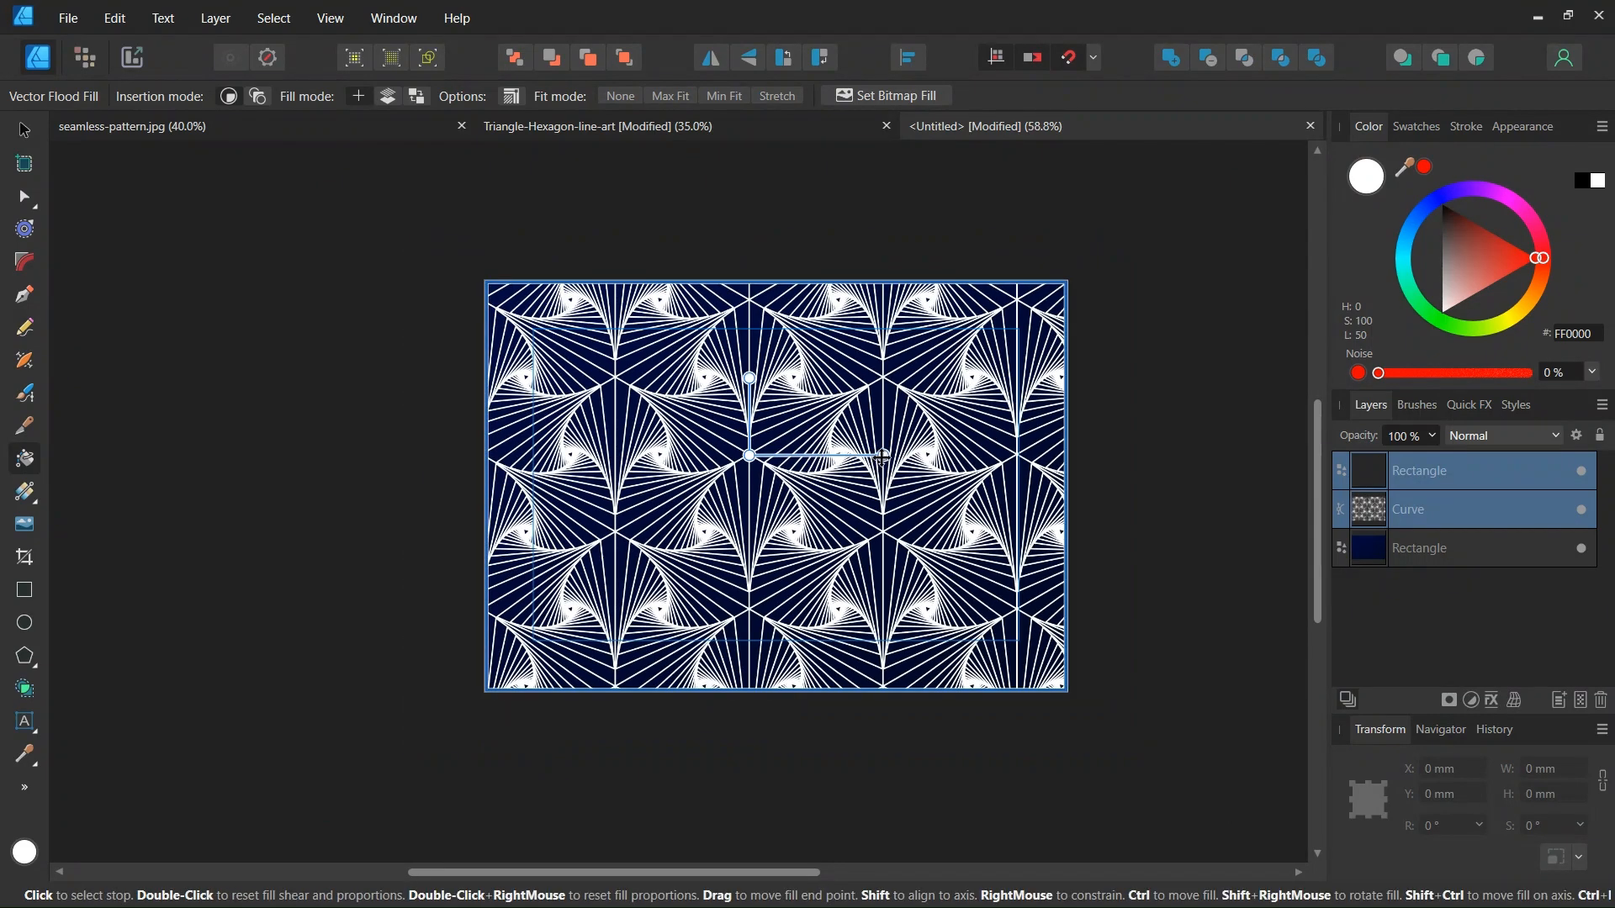
pyautogui.moveTo(882, 454); pyautogui.dragTo(684, 456)
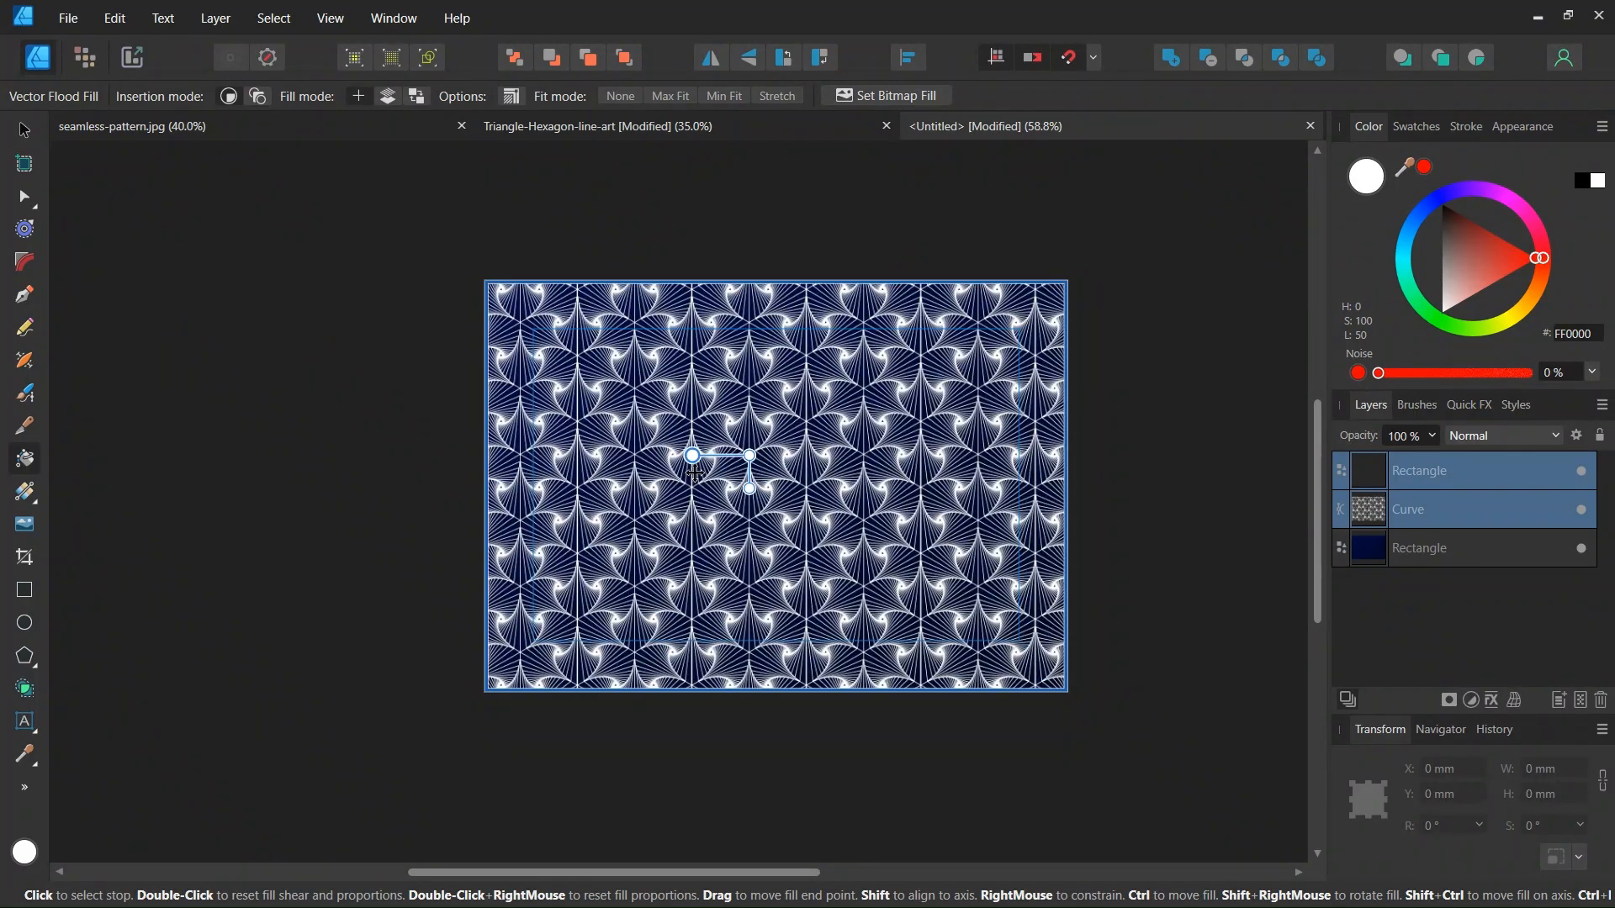
pyautogui.scroll(1, 778, 467)
pyautogui.click(25, 130)
pyautogui.scroll(1, 770, 486)
pyautogui.scroll(4, 774, 490)
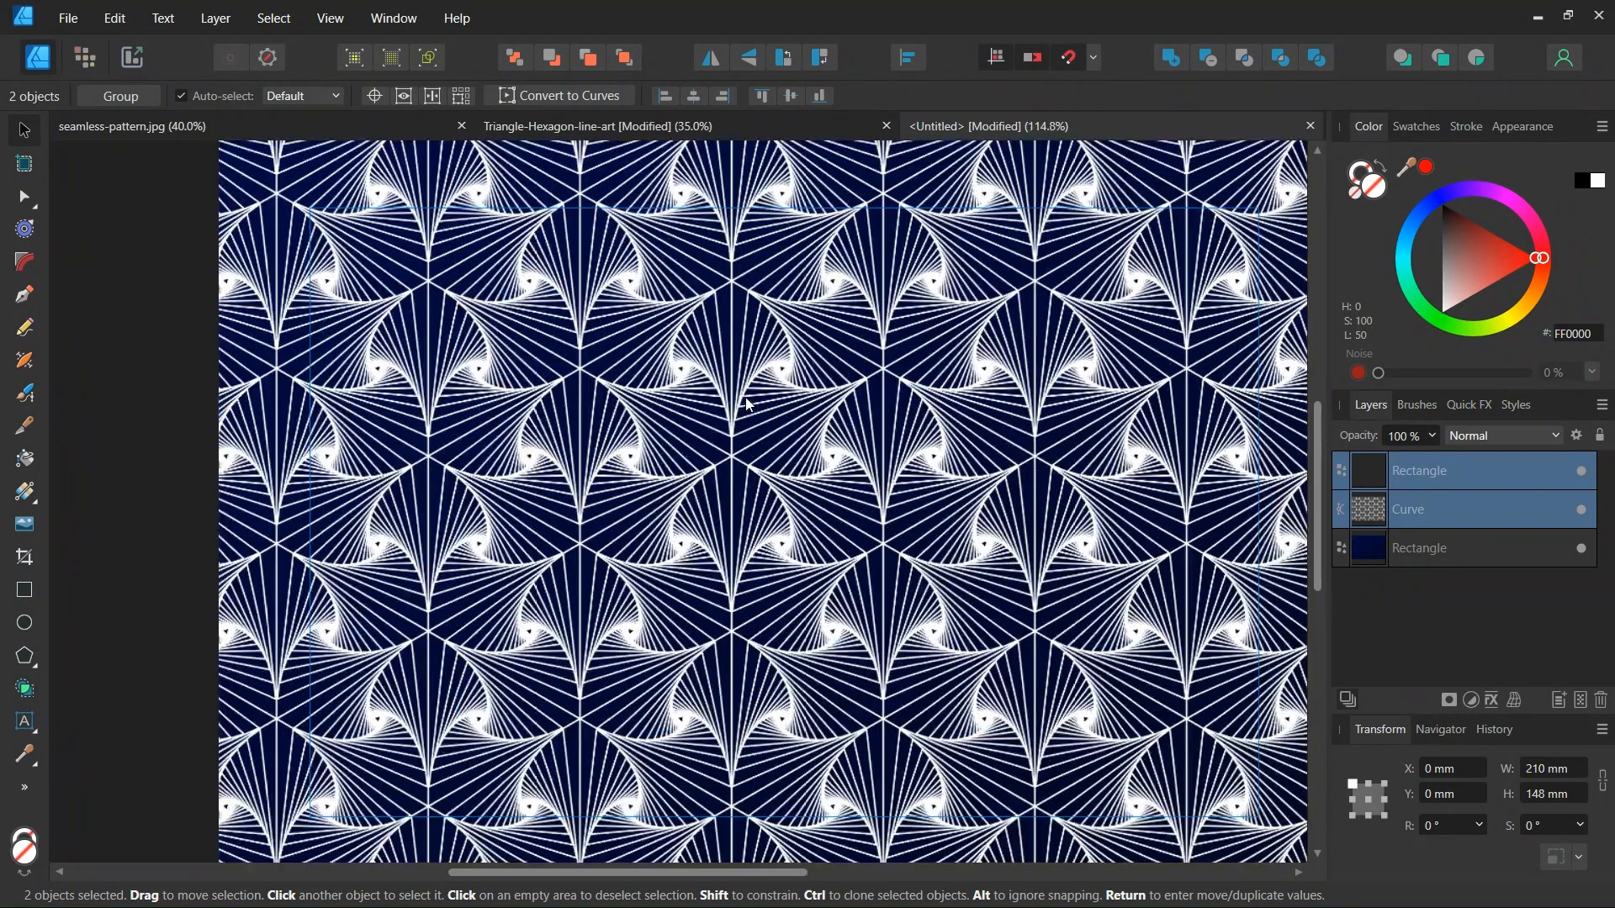